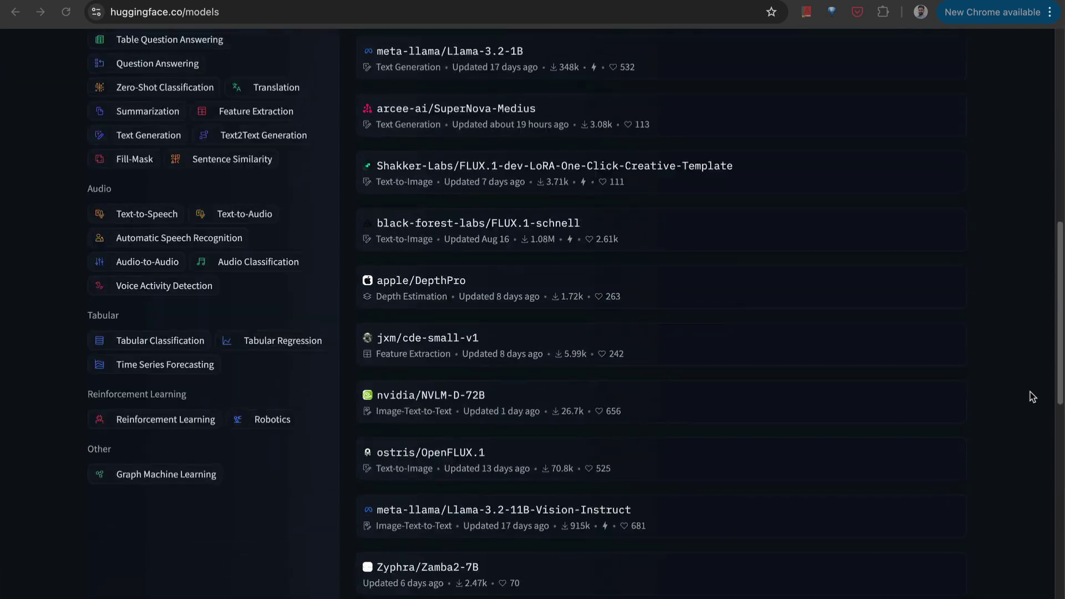
{"action": "scroll", "coordinate": [1030, 391], "scroll_direction": "down", "scroll_amount": 12}
{"action": "scroll", "coordinate": [1030, 392], "scroll_direction": "up", "scroll_amount": 20}
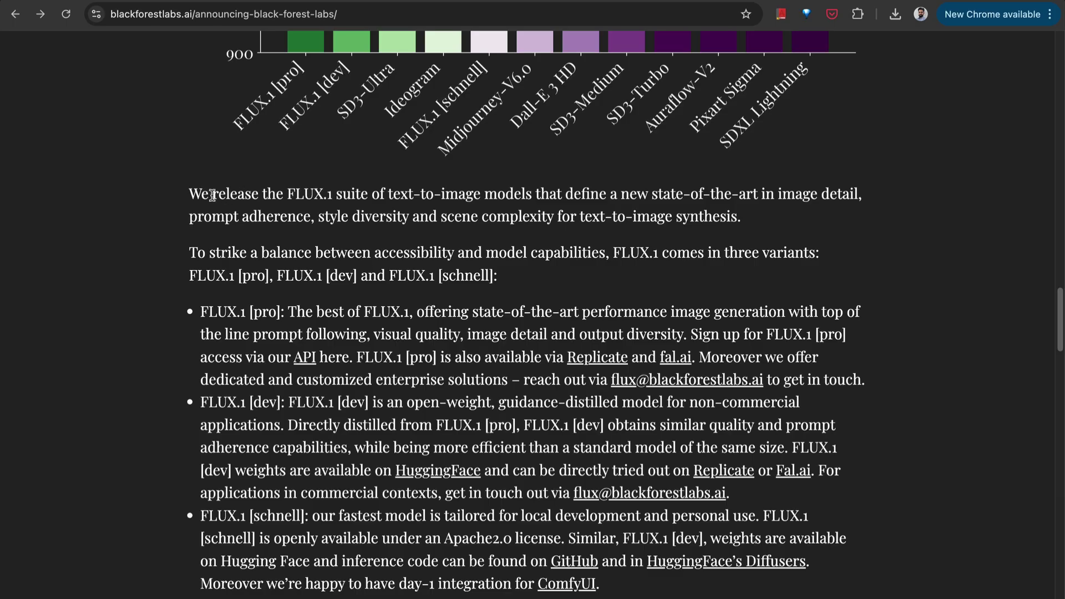
Highlight the FLUX.1 suite release sentence and the intro's mission statement in the announcement.
{"action": "left_click_drag", "start_coordinate": [212, 195], "coordinate": [515, 192]}
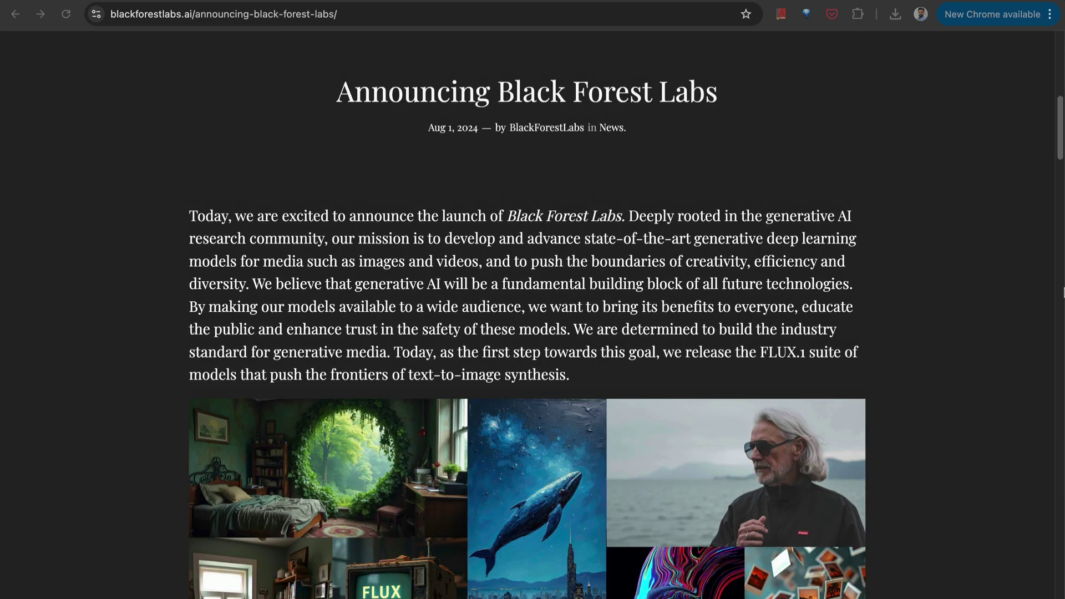
{"action": "scroll", "coordinate": [294, 216], "scroll_direction": "down", "scroll_amount": 1}
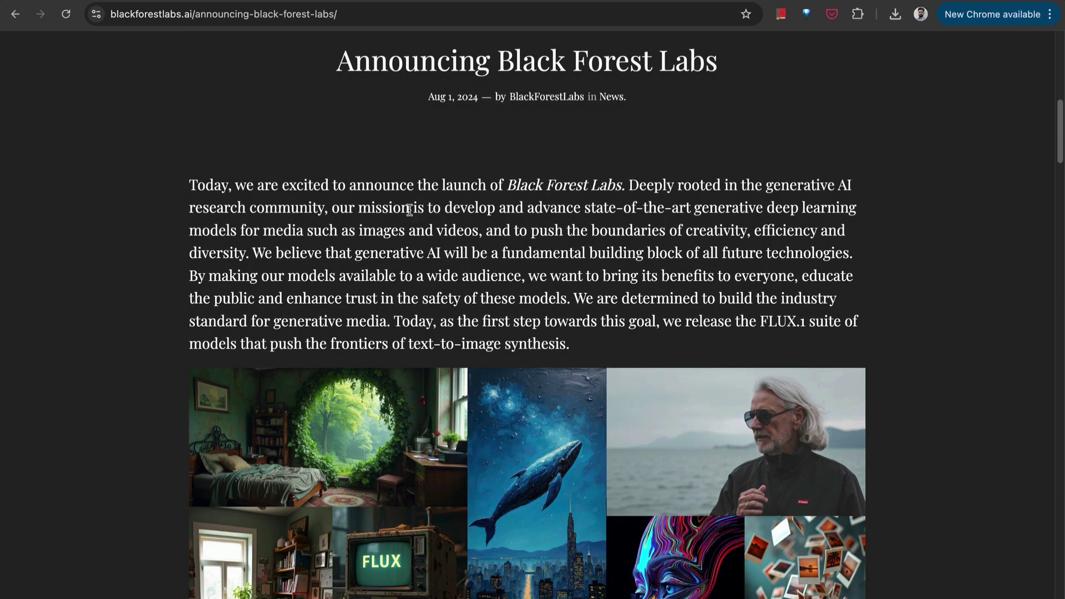
{"action": "left_click_drag", "start_coordinate": [188, 207], "coordinate": [531, 276]}
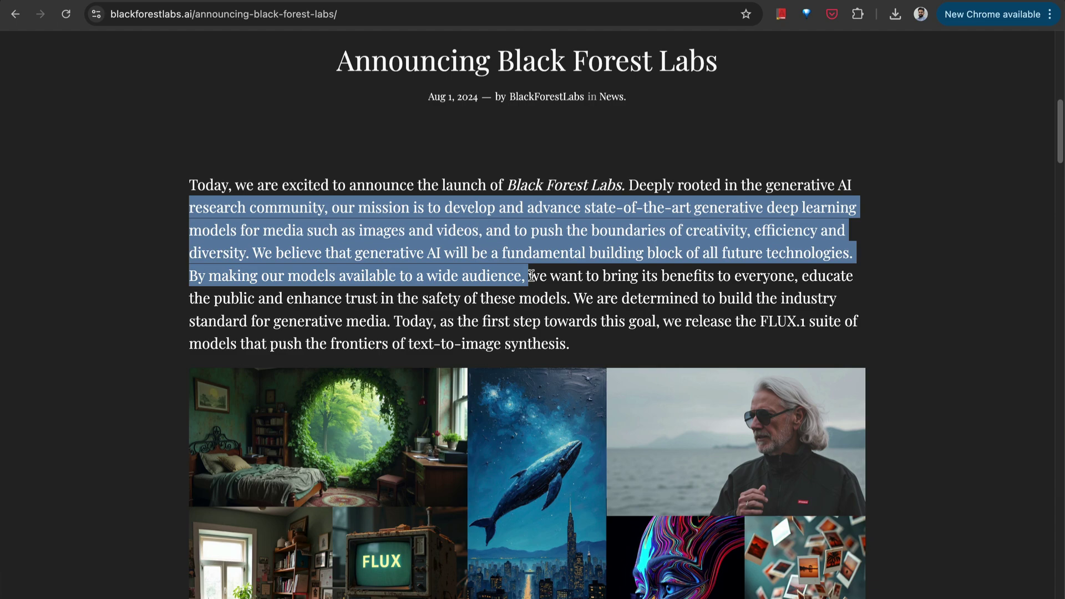
{"action": "left_click", "coordinate": [787, 306]}
Scroll on to highlight the FLUX.1 suite description and the line listing its three variants.
{"action": "scroll", "coordinate": [787, 306], "scroll_direction": "down", "scroll_amount": 1}
{"action": "scroll", "coordinate": [787, 306], "scroll_direction": "down", "scroll_amount": 20}
{"action": "scroll", "coordinate": [787, 307], "scroll_direction": "down", "scroll_amount": 4}
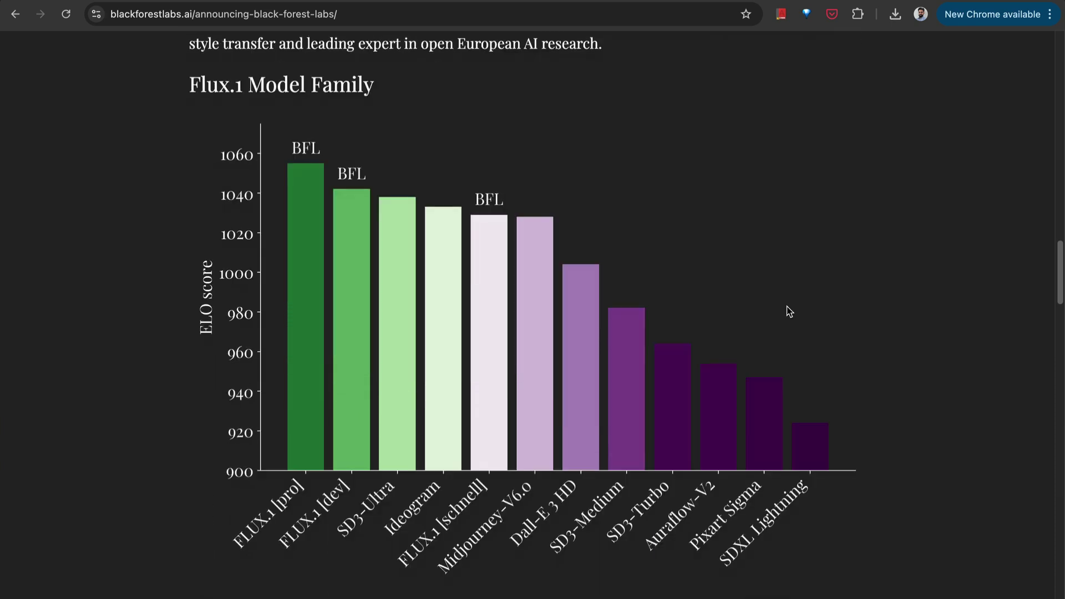
{"action": "scroll", "coordinate": [789, 310], "scroll_direction": "down", "scroll_amount": 8}
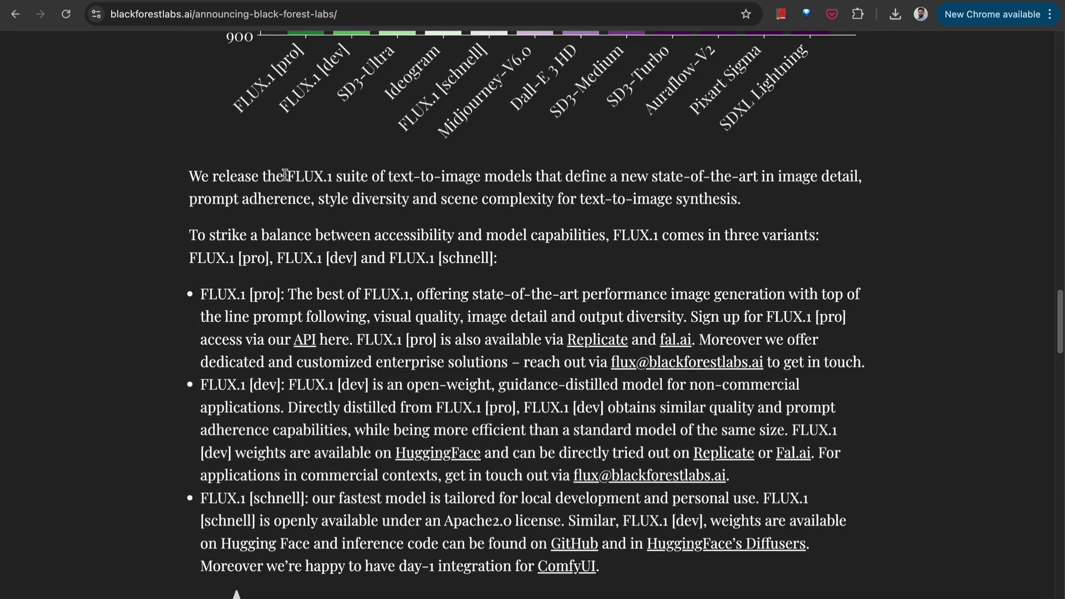
{"action": "left_click_drag", "start_coordinate": [284, 176], "coordinate": [641, 194]}
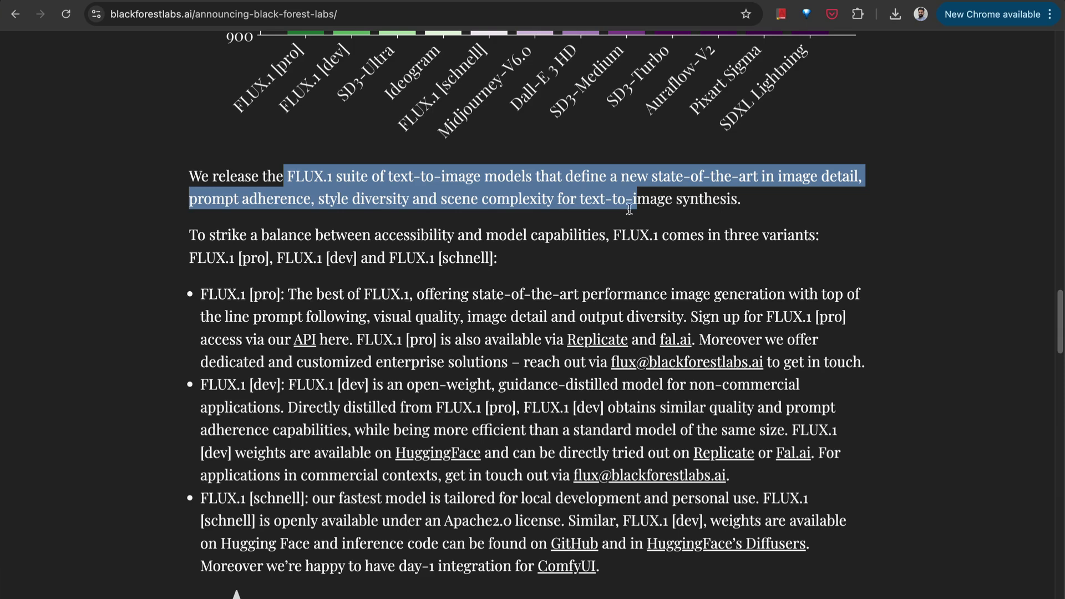
{"action": "left_click", "coordinate": [584, 286]}
{"action": "scroll", "coordinate": [584, 286], "scroll_direction": "down", "scroll_amount": 2}
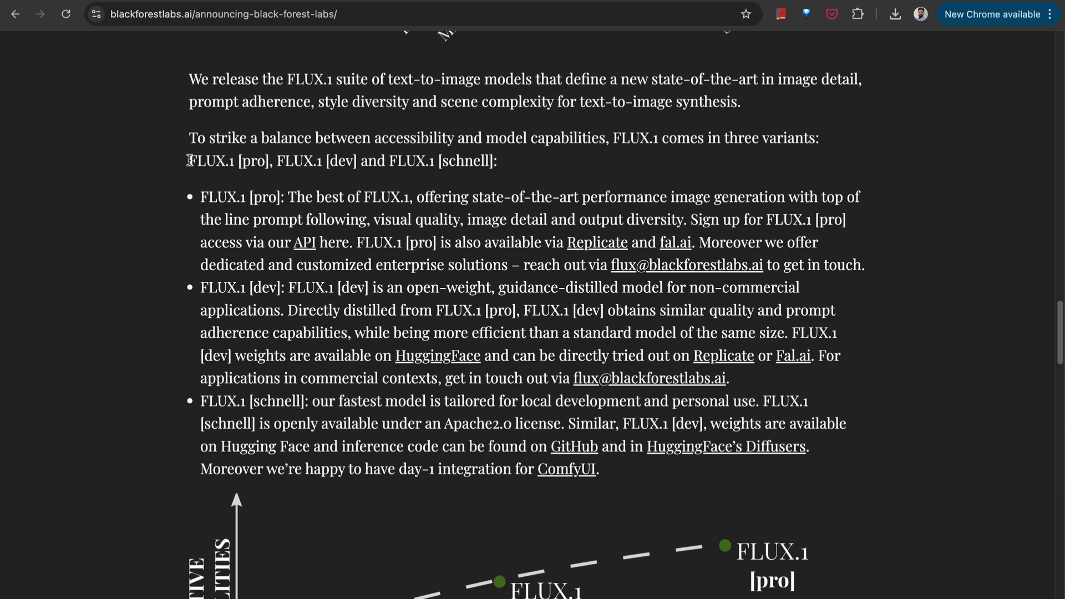
{"action": "left_click_drag", "start_coordinate": [189, 160], "coordinate": [504, 165]}
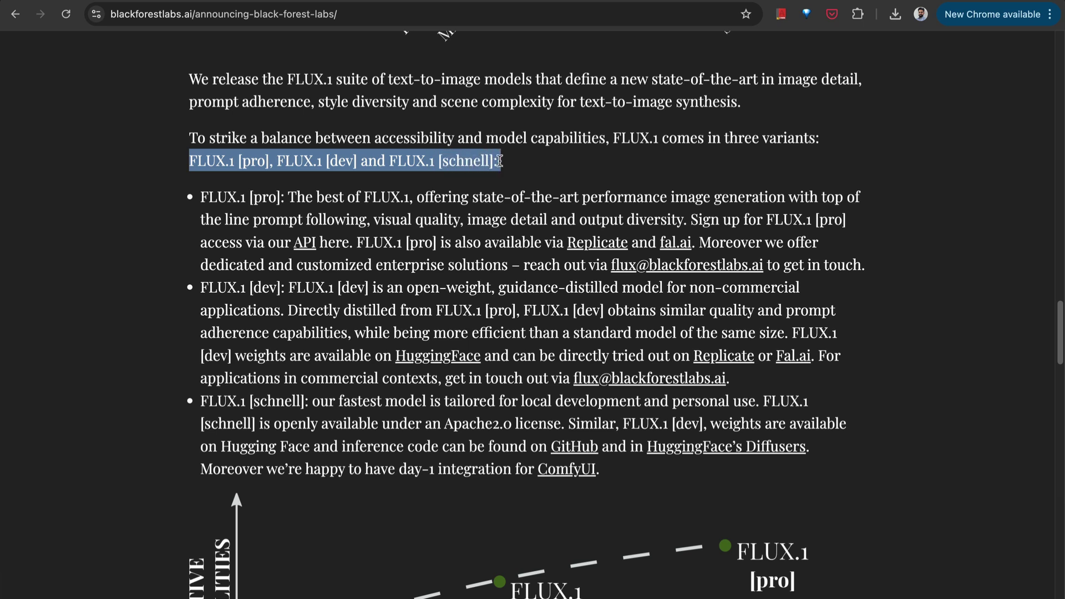
{"action": "left_click", "coordinate": [499, 161]}
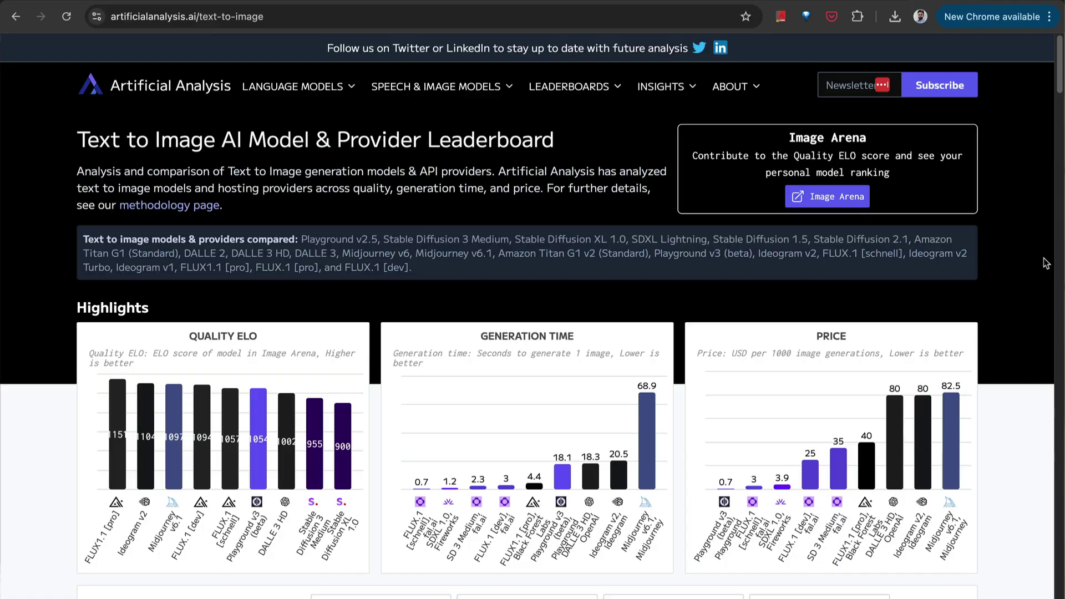
Scroll past the leaderboard charts down to the 'Summary of key metrics' table.
{"action": "scroll", "coordinate": [1042, 261], "scroll_direction": "down", "scroll_amount": 5}
{"action": "scroll", "coordinate": [1043, 259], "scroll_direction": "down", "scroll_amount": 7}
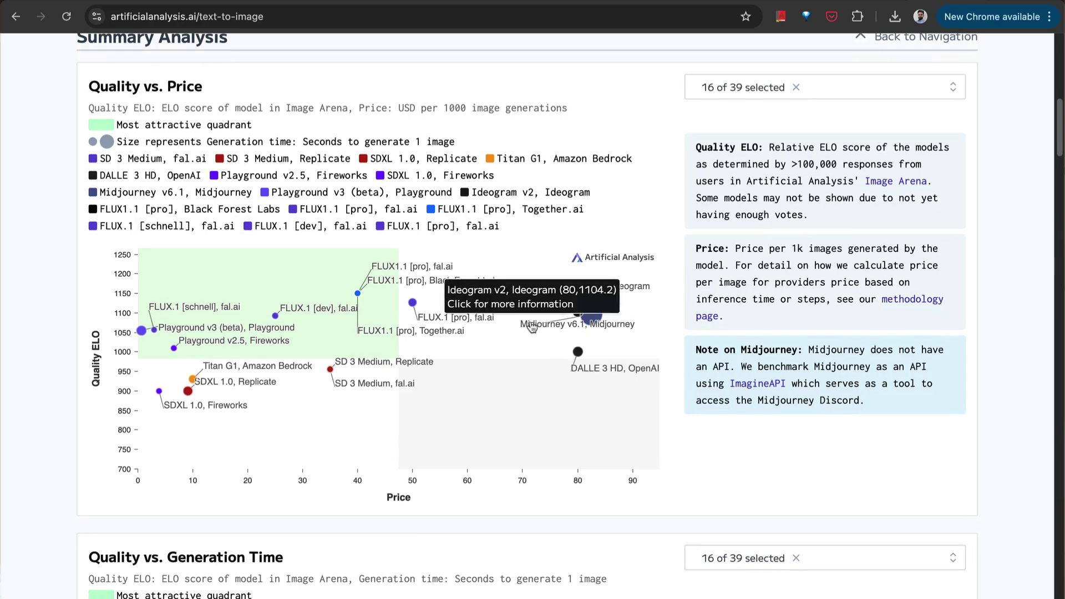
{"action": "mouse_move", "coordinate": [366, 286]}
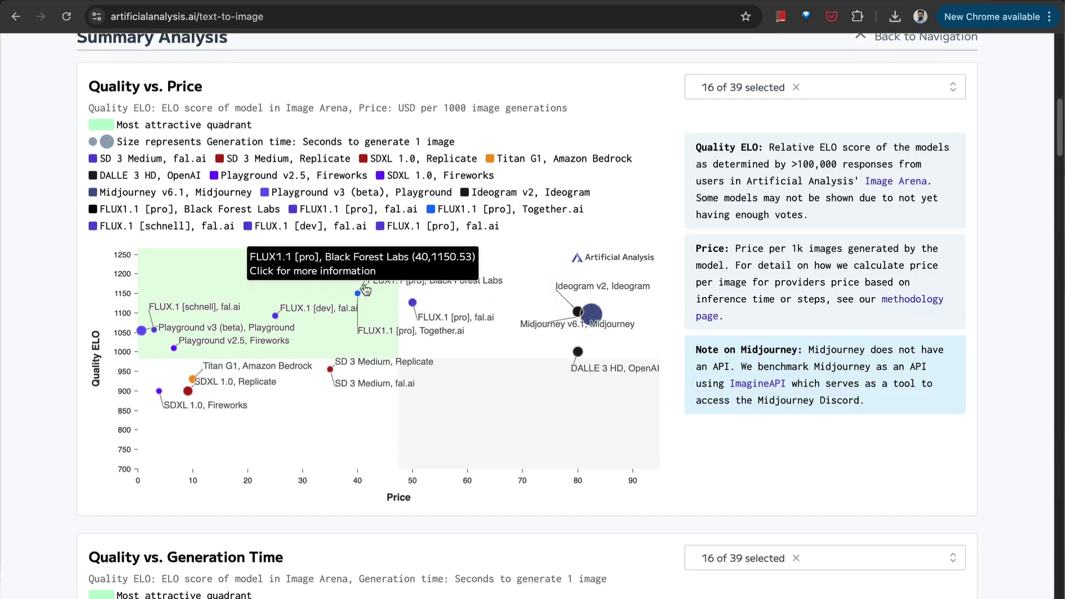
{"action": "scroll", "coordinate": [371, 277], "scroll_direction": "down", "scroll_amount": 10}
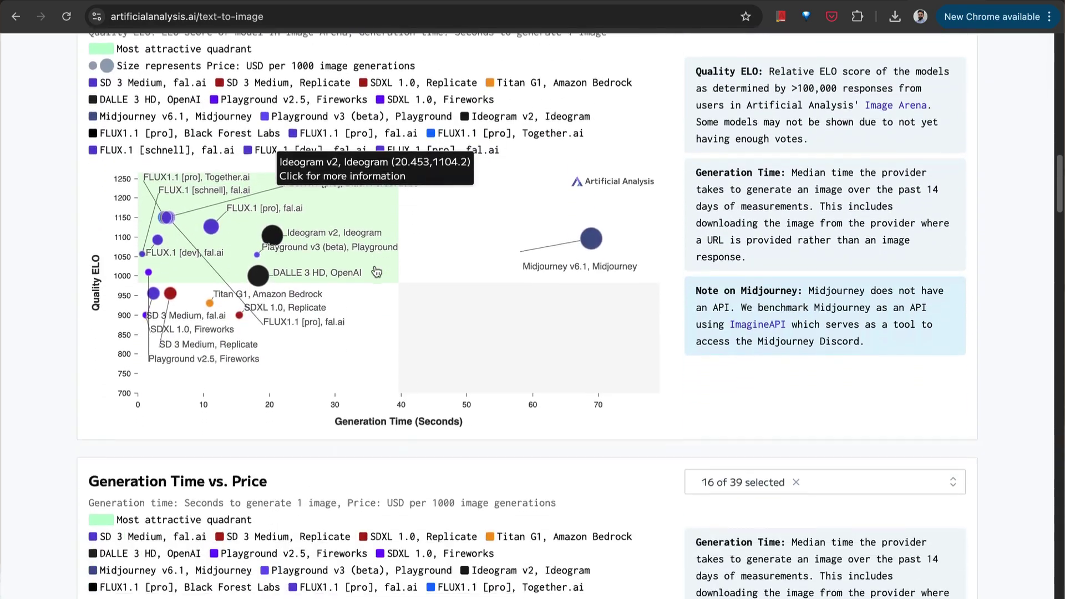
{"action": "scroll", "coordinate": [376, 271], "scroll_direction": "down", "scroll_amount": 6}
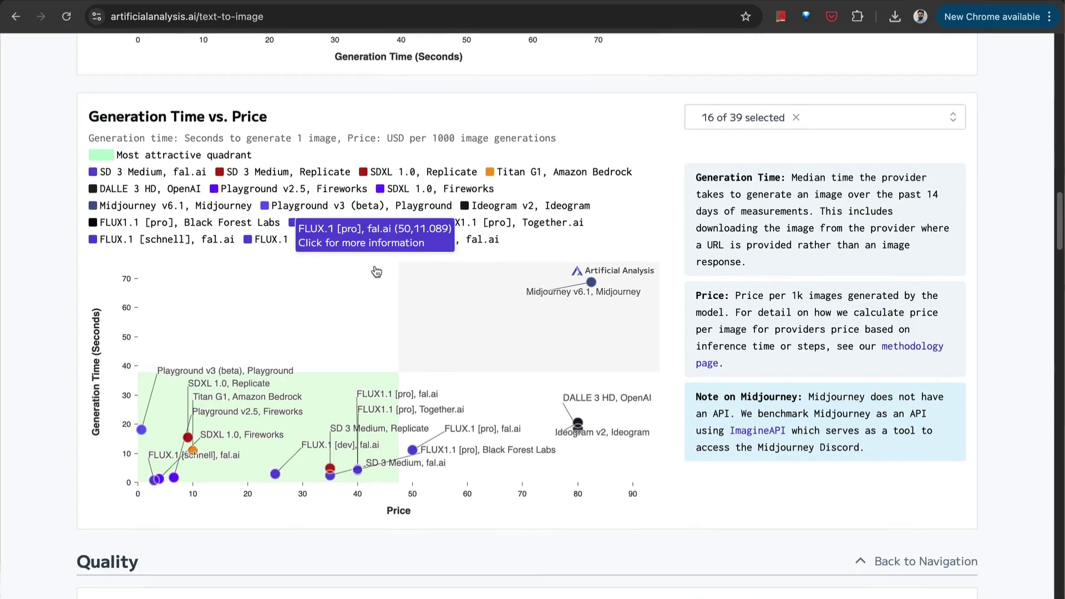
{"action": "scroll", "coordinate": [377, 272], "scroll_direction": "down", "scroll_amount": 8}
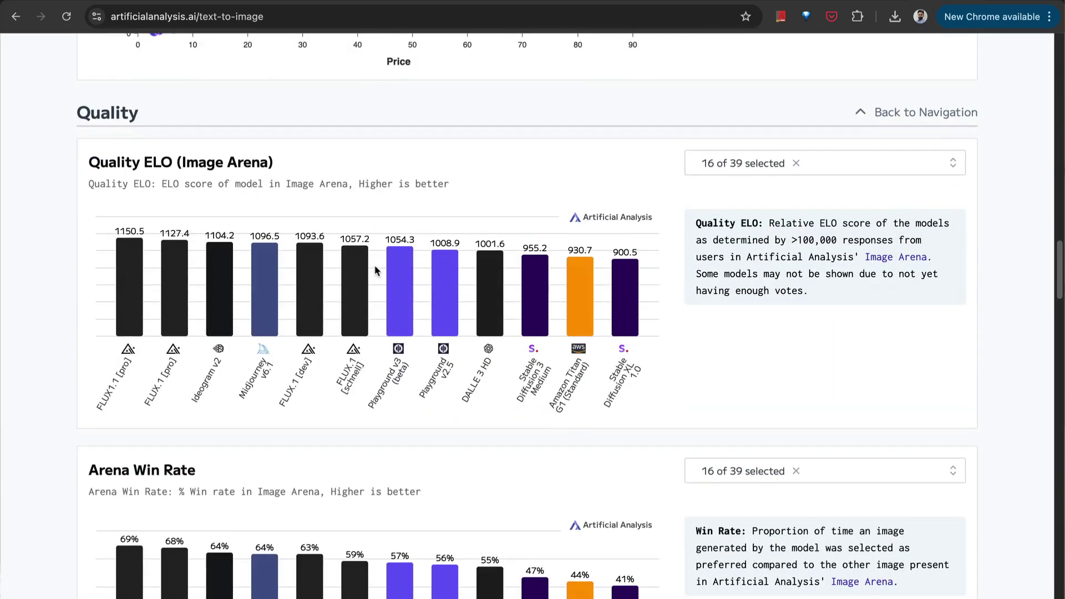
{"action": "scroll", "coordinate": [375, 265], "scroll_direction": "down", "scroll_amount": 7}
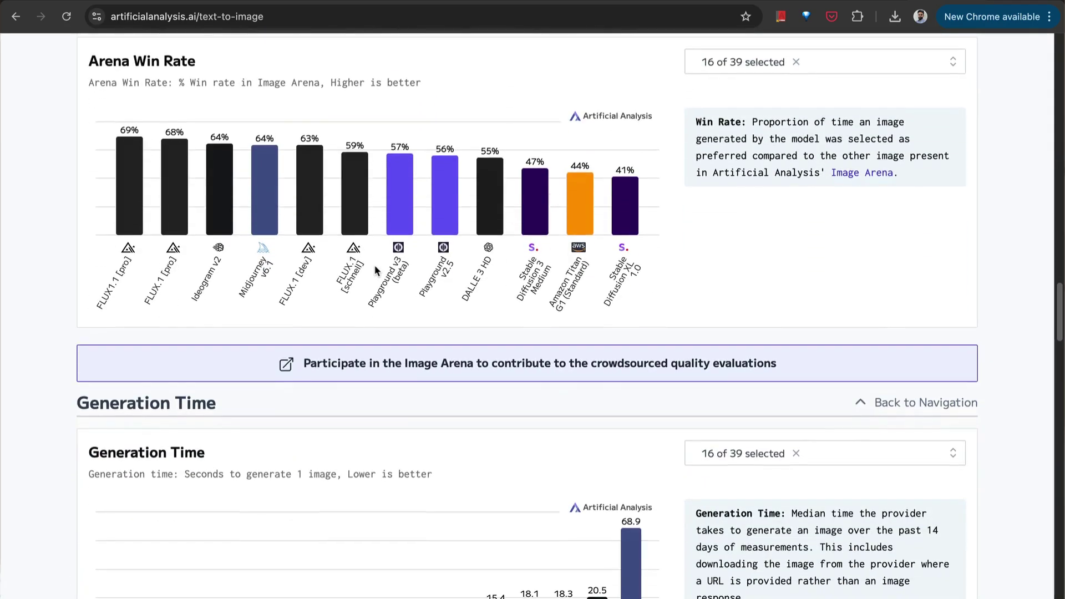
{"action": "scroll", "coordinate": [374, 265], "scroll_direction": "down", "scroll_amount": 15}
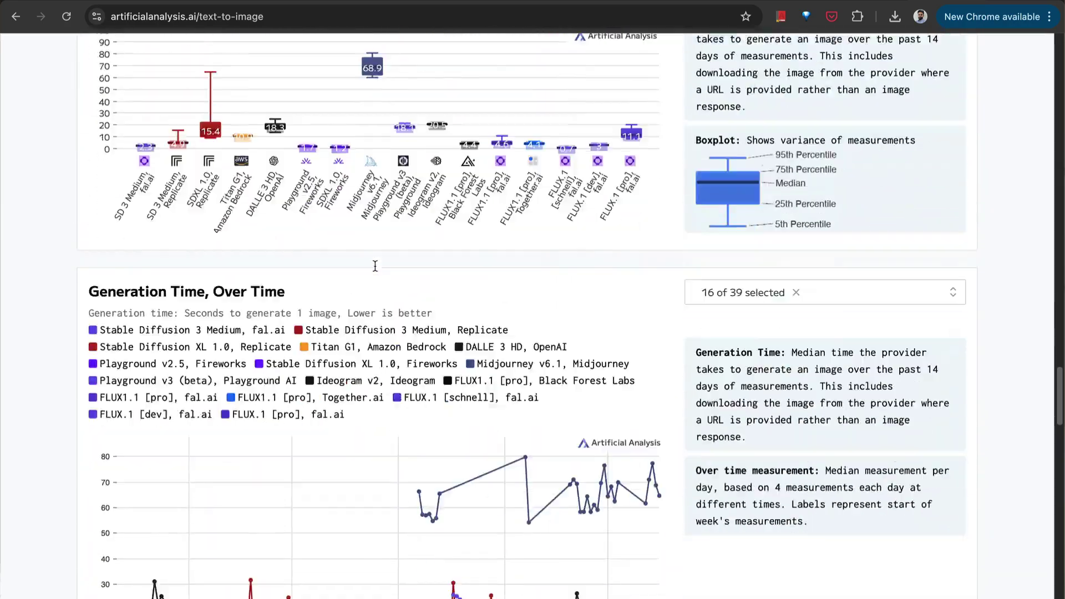
{"action": "scroll", "coordinate": [375, 266], "scroll_direction": "down", "scroll_amount": 20}
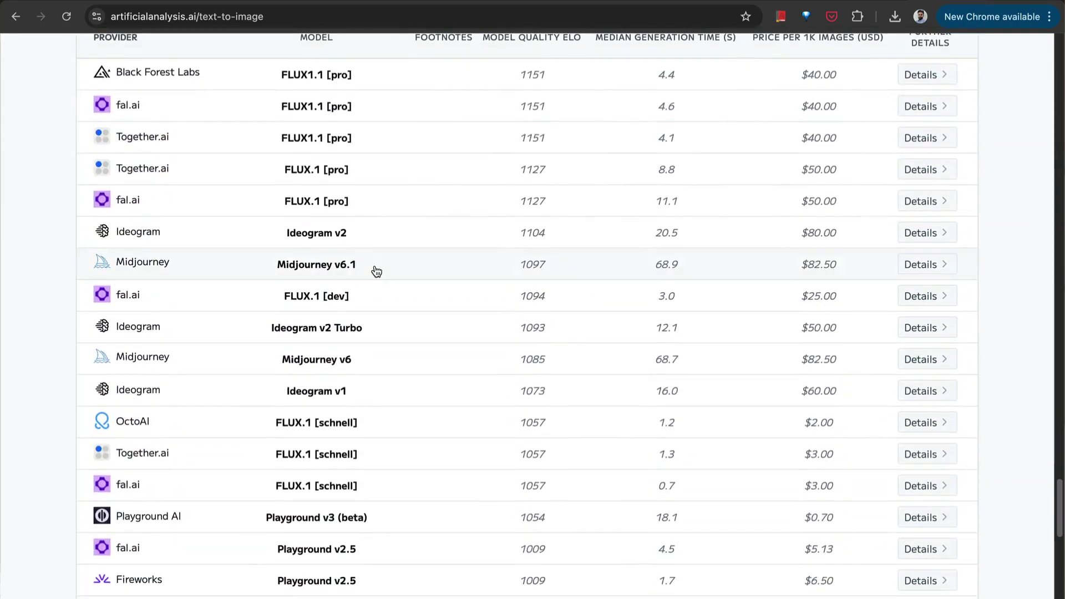
{"action": "scroll", "coordinate": [376, 272], "scroll_direction": "up", "scroll_amount": 1}
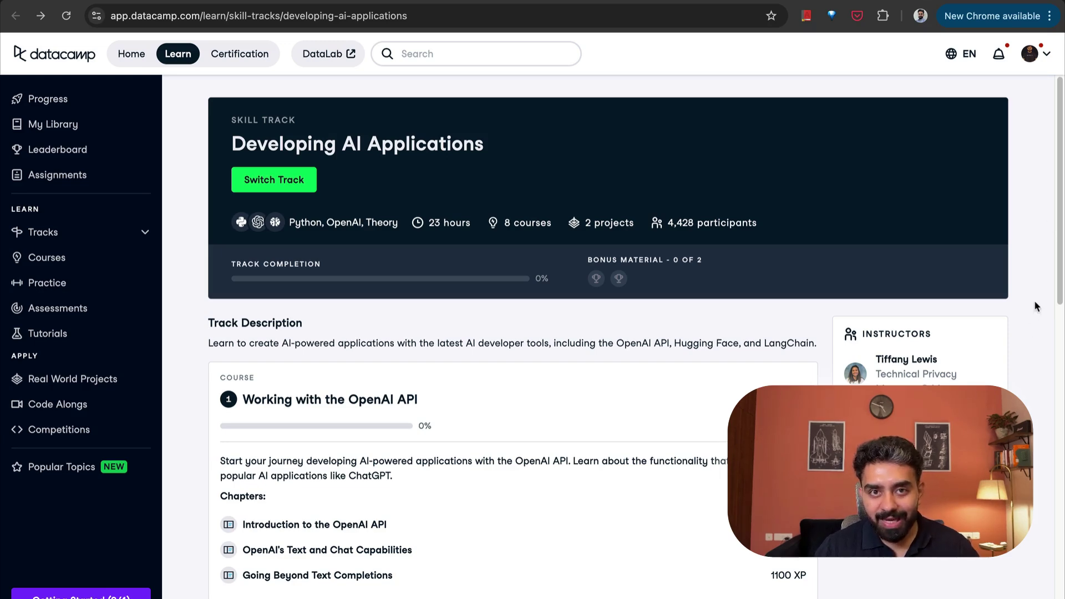
Expand the 'Working with Hugging Face' course card to show its chapters and description.
{"action": "scroll", "coordinate": [1034, 301], "scroll_direction": "down", "scroll_amount": 15}
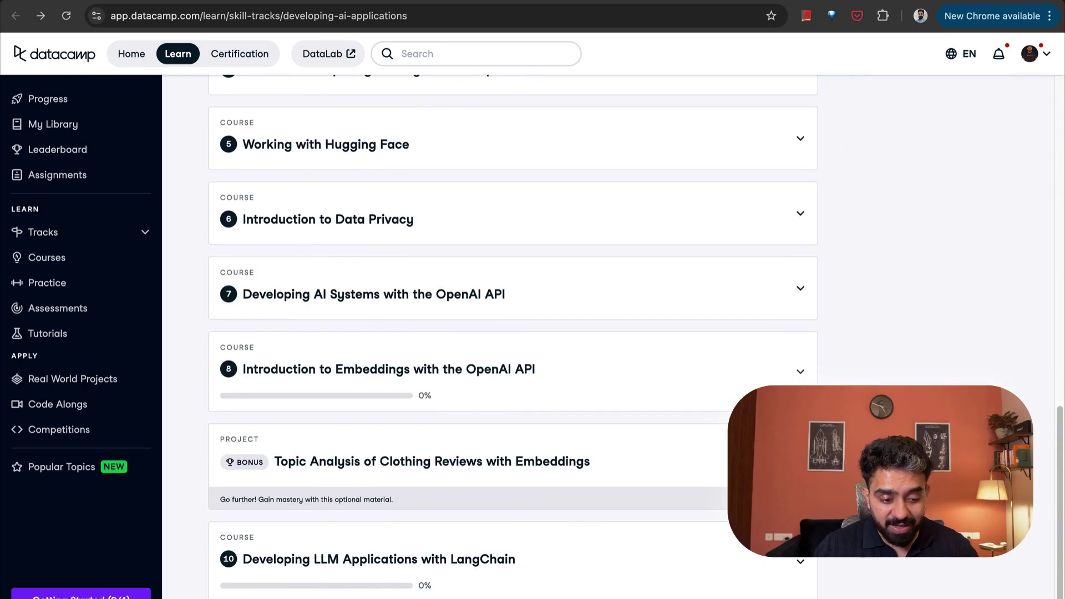
{"action": "left_click", "coordinate": [599, 132]}
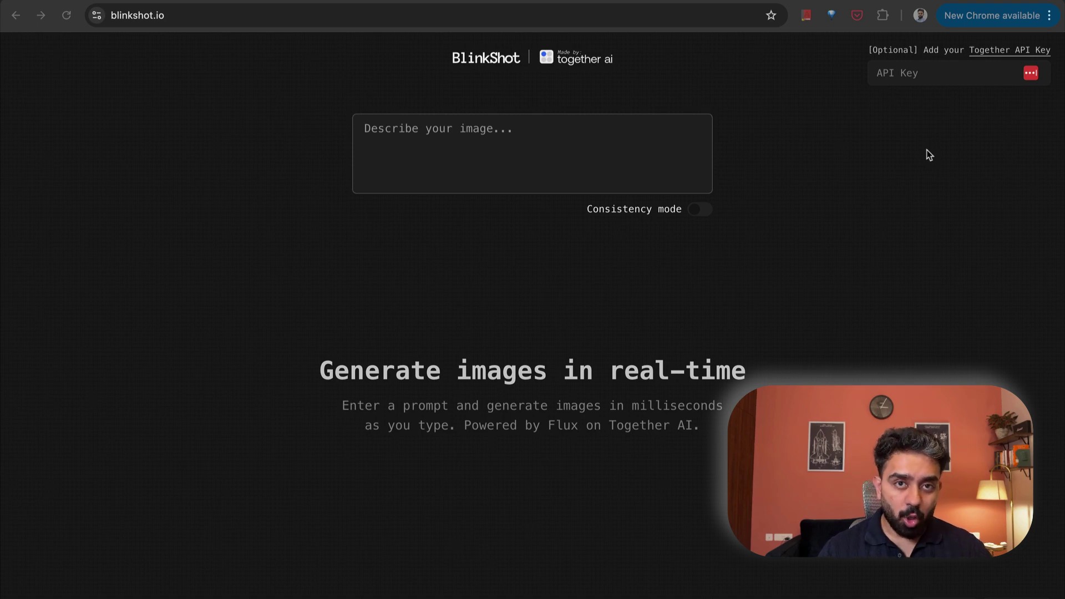
Put the cursor in BlinkShot's empty 'Describe your image...' prompt box.
{"action": "left_click", "coordinate": [561, 145]}
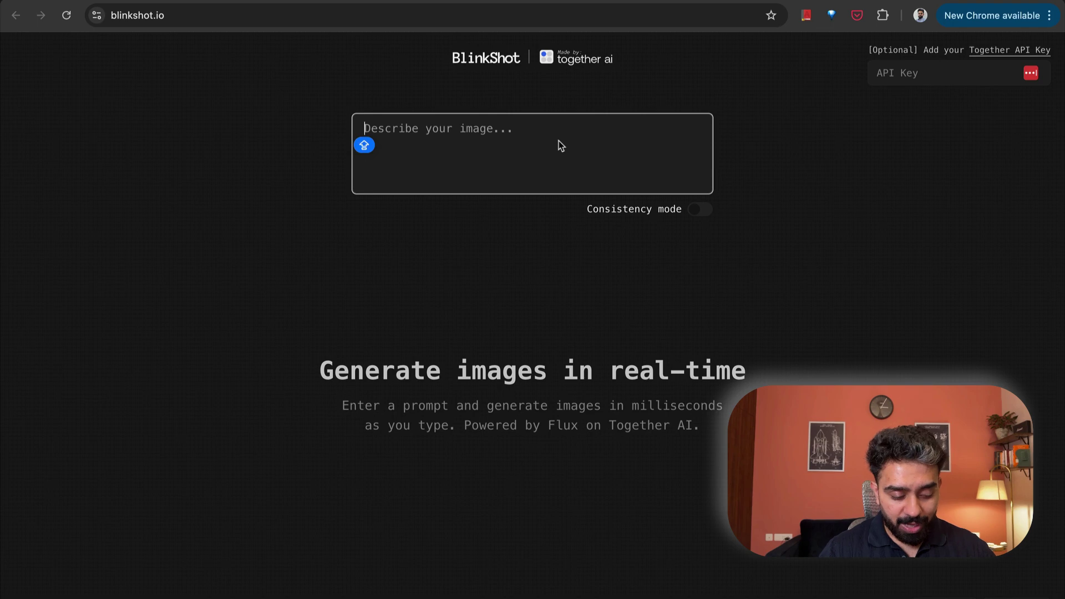
{"action": "type", "text": "A"}
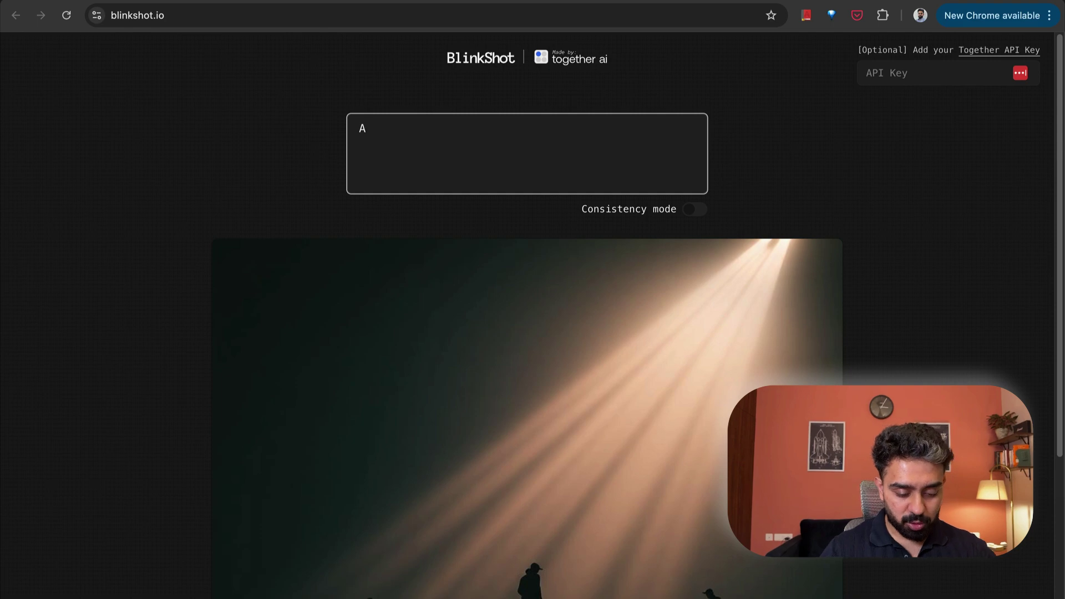
{"action": "type", "text": "tes"}
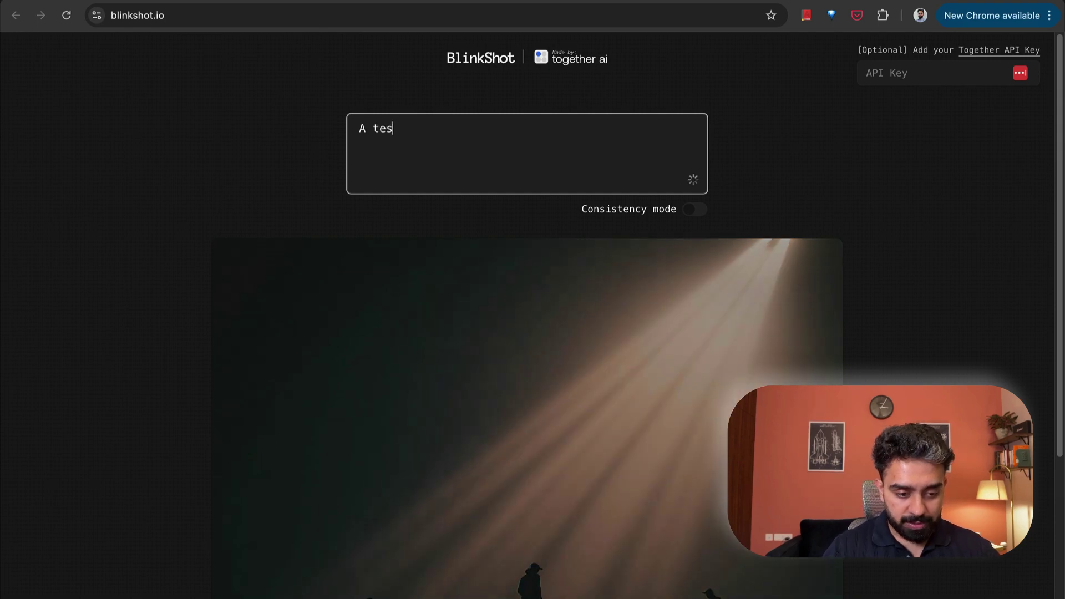
{"action": "type", "text": "la car parked"}
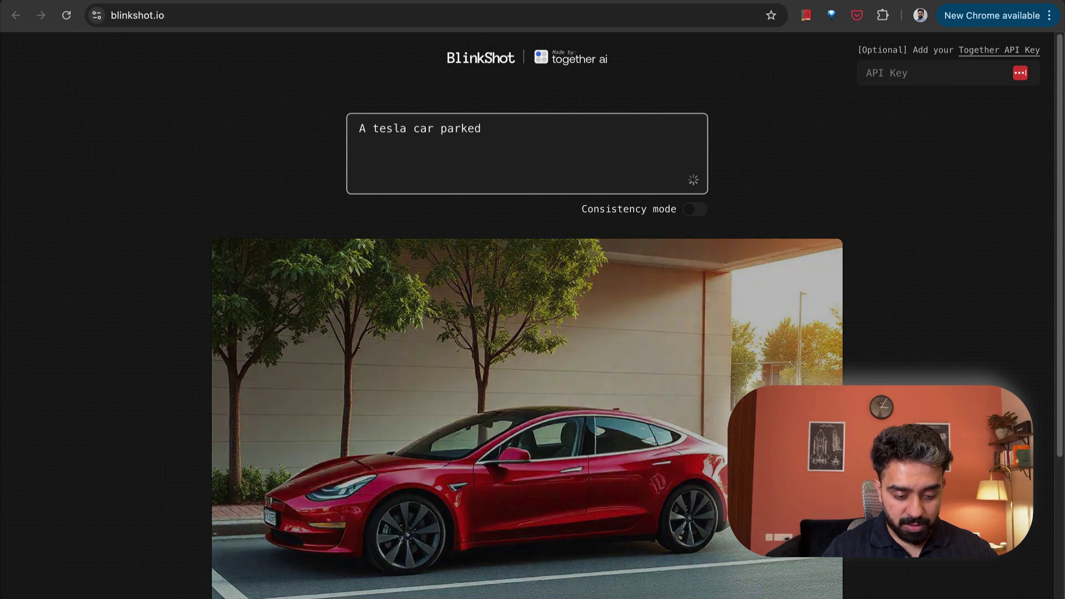
{"action": "type", "text": " in front "}
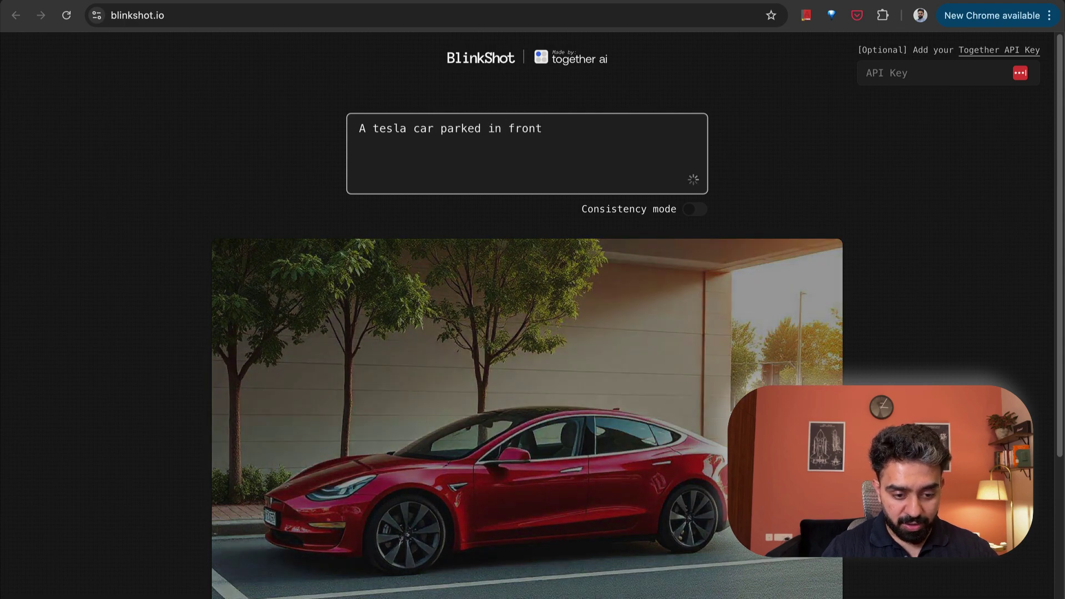
{"action": "type", "text": "of a bay"}
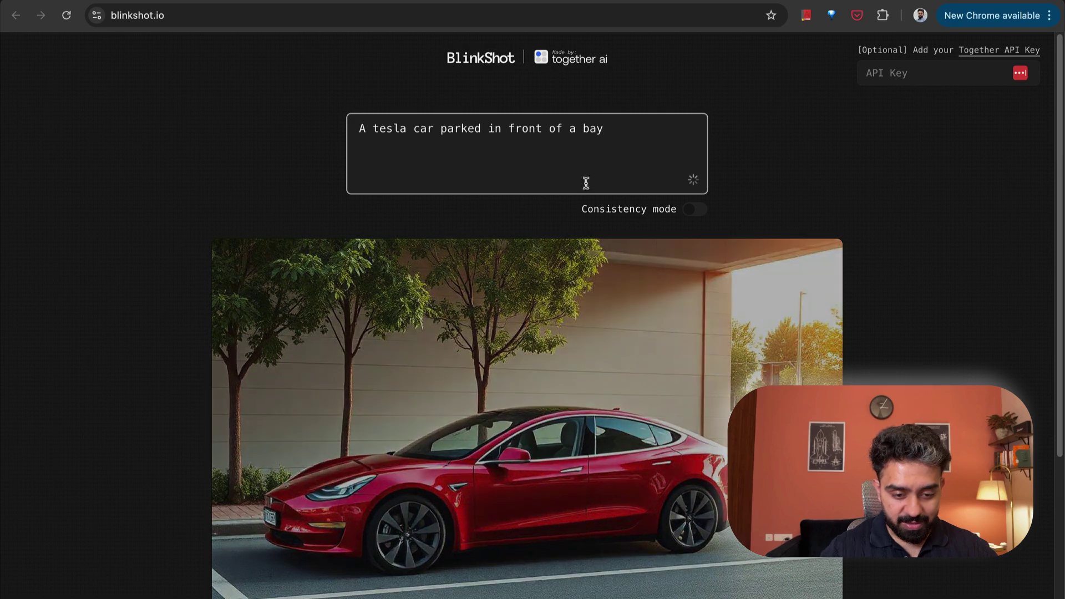
{"action": "scroll", "coordinate": [583, 181], "scroll_direction": "down", "scroll_amount": 3}
{"action": "scroll", "coordinate": [642, 173], "scroll_direction": "up", "scroll_amount": 1}
{"action": "scroll", "coordinate": [644, 172], "scroll_direction": "up", "scroll_amount": 1}
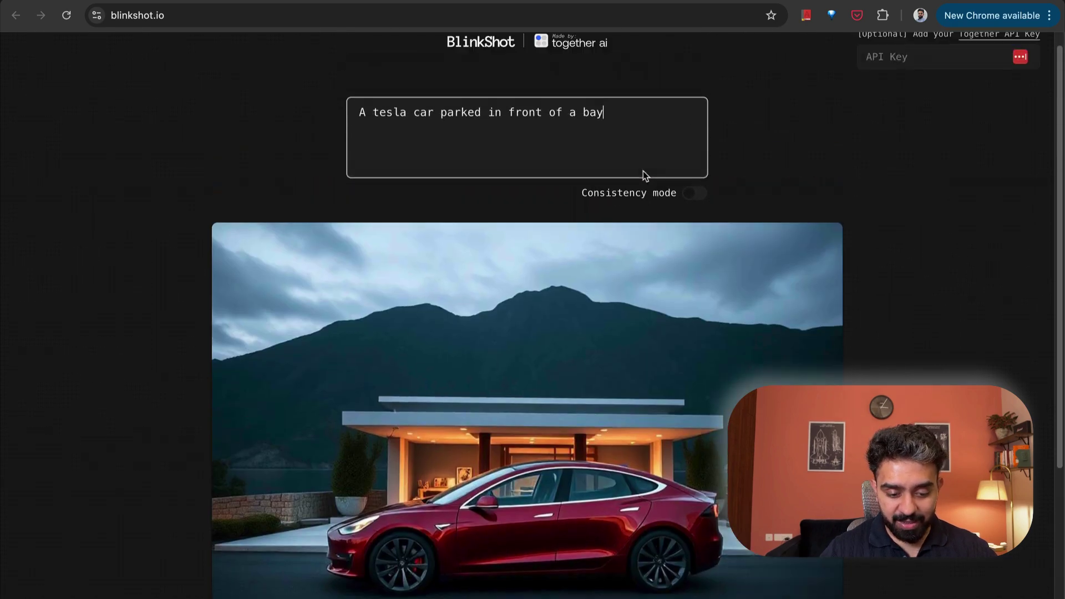
{"action": "scroll", "coordinate": [644, 172], "scroll_direction": "down", "scroll_amount": 4}
{"action": "scroll", "coordinate": [643, 172], "scroll_direction": "up", "scroll_amount": 1}
{"action": "scroll", "coordinate": [644, 171], "scroll_direction": "down", "scroll_amount": 4}
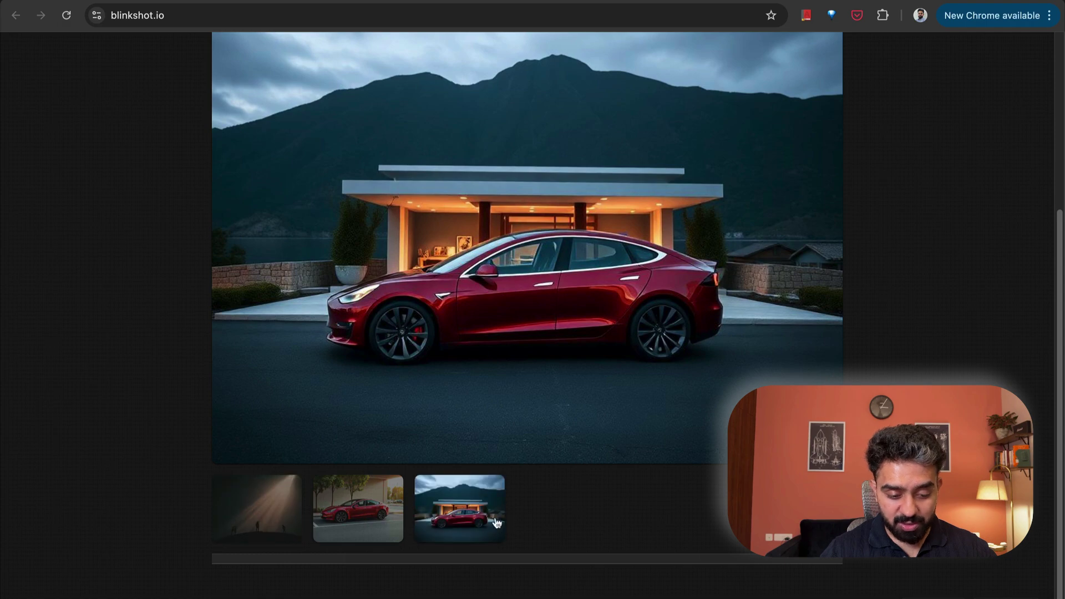
{"action": "scroll", "coordinate": [495, 513], "scroll_direction": "up", "scroll_amount": 6}
{"action": "scroll", "coordinate": [495, 509], "scroll_direction": "up", "scroll_amount": 2}
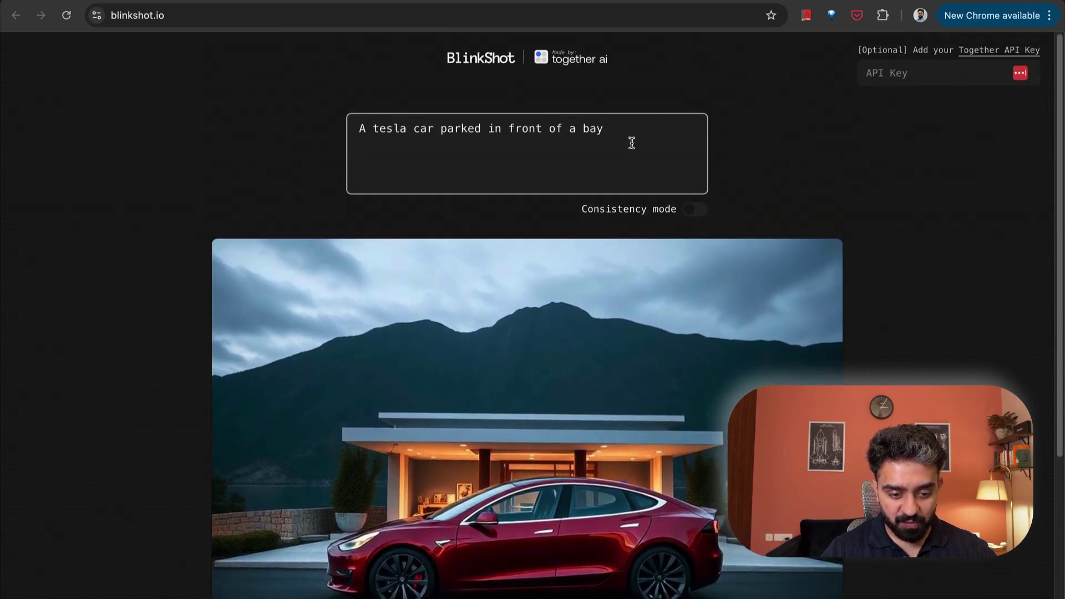
{"action": "scroll", "coordinate": [627, 145], "scroll_direction": "down", "scroll_amount": 6}
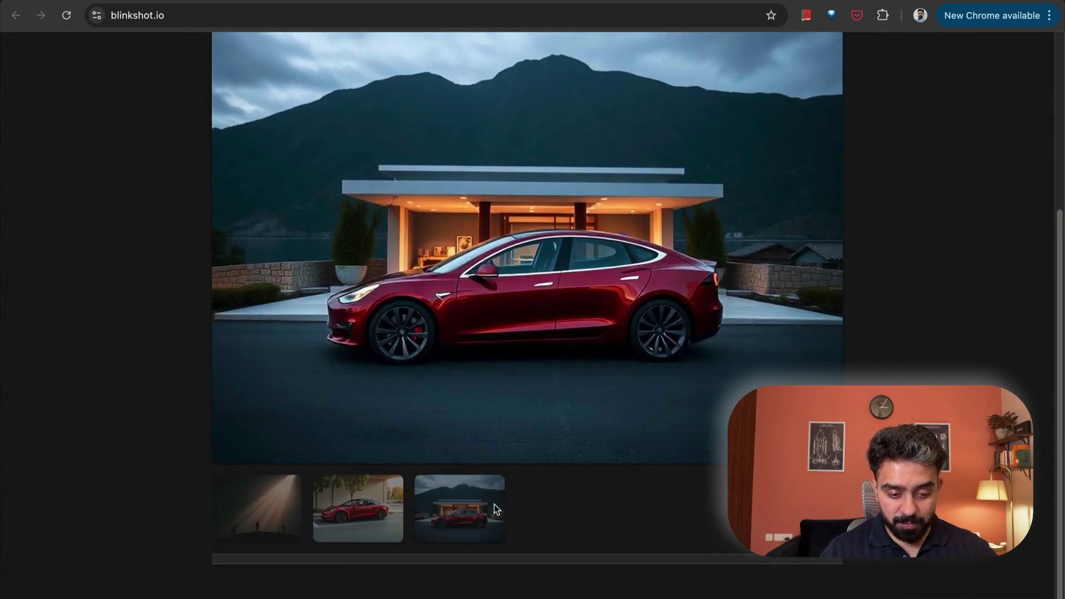
{"action": "scroll", "coordinate": [456, 411], "scroll_direction": "up", "scroll_amount": 7}
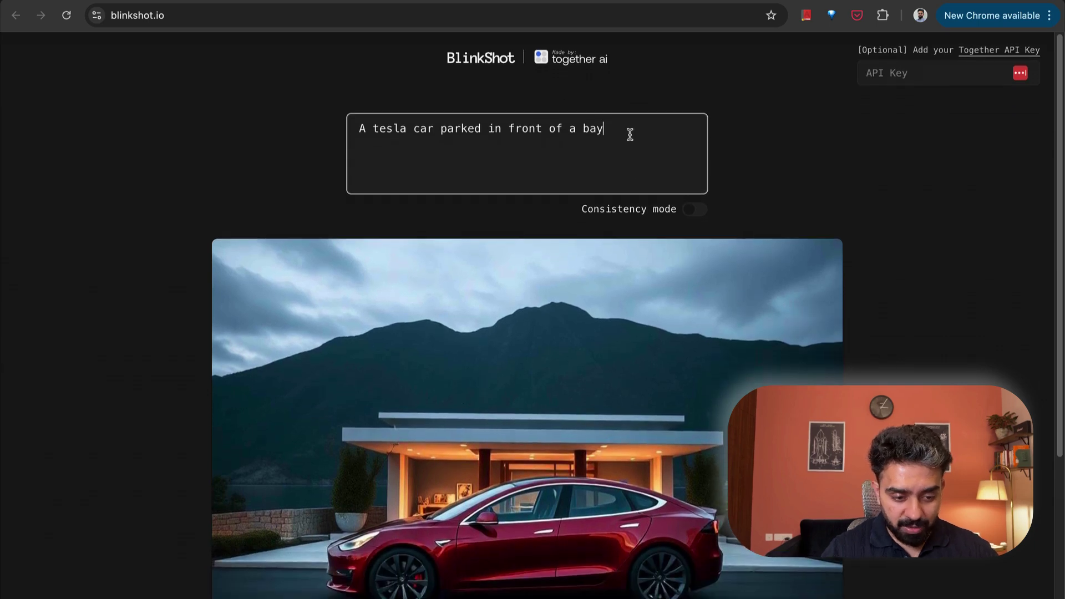
Append 'with an eagle flying over it and the car doors are open' to the Tesla prompt.
{"action": "left_click", "coordinate": [630, 135]}
{"action": "type", "text": "with an "}
{"action": "type", "text": "eag"}
{"action": "key", "text": "BackSpace"}
{"action": "type", "text": "agle flying over it"}
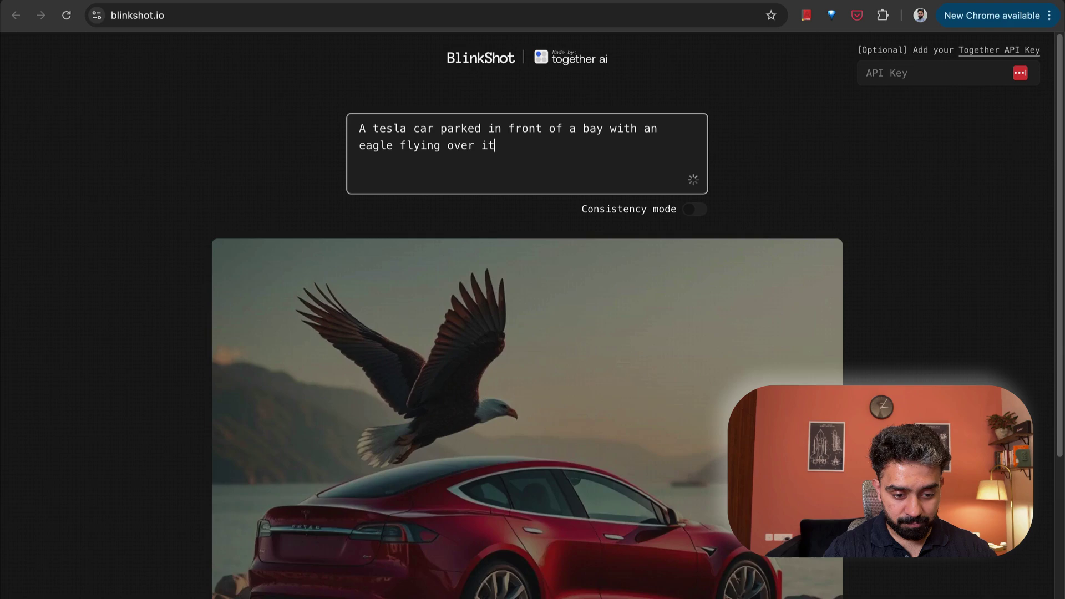
{"action": "type", "text": " and the"}
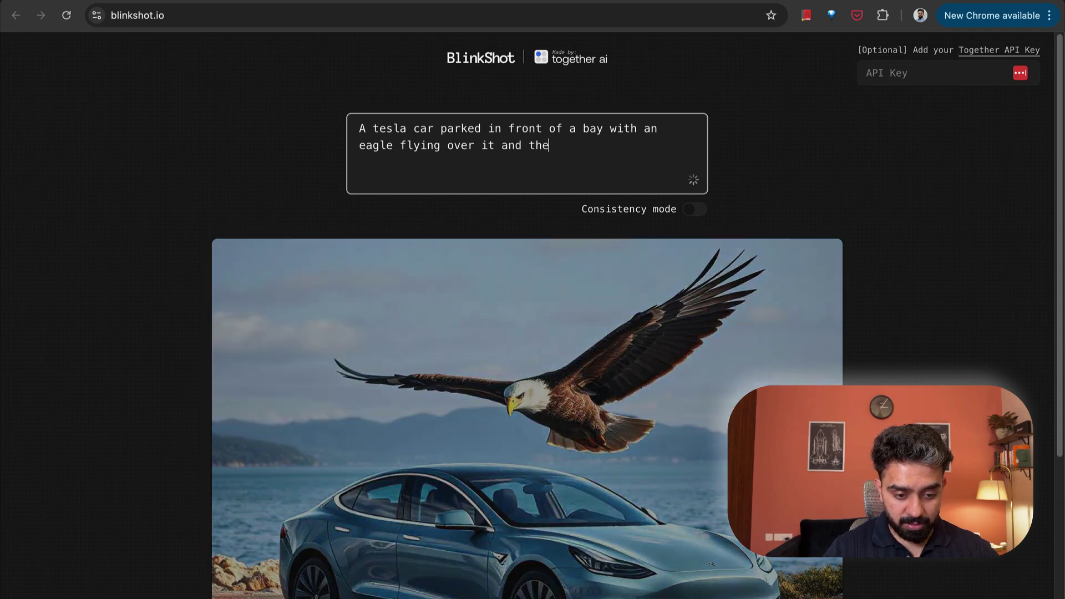
{"action": "type", "text": " car door"}
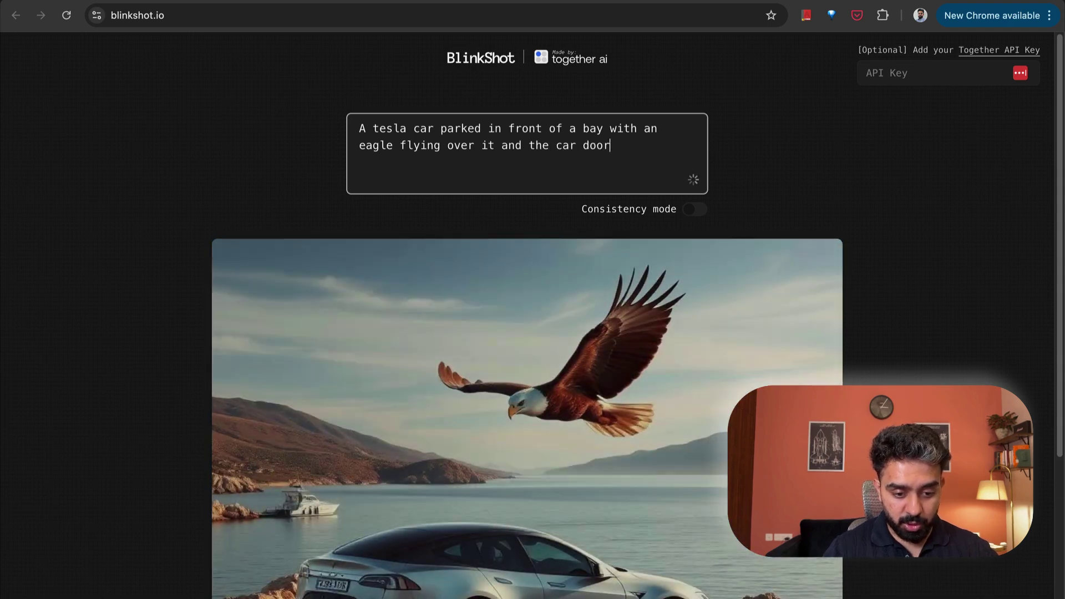
{"action": "type", "text": "s are open"}
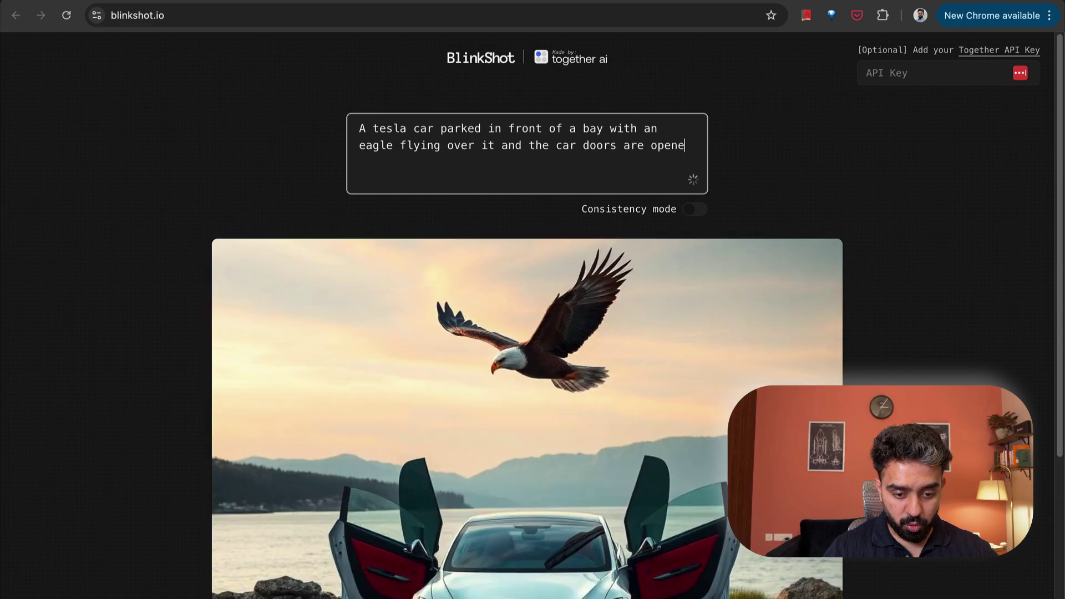
{"action": "scroll", "coordinate": [649, 184], "scroll_direction": "down", "scroll_amount": 2}
{"action": "scroll", "coordinate": [649, 186], "scroll_direction": "down", "scroll_amount": 3}
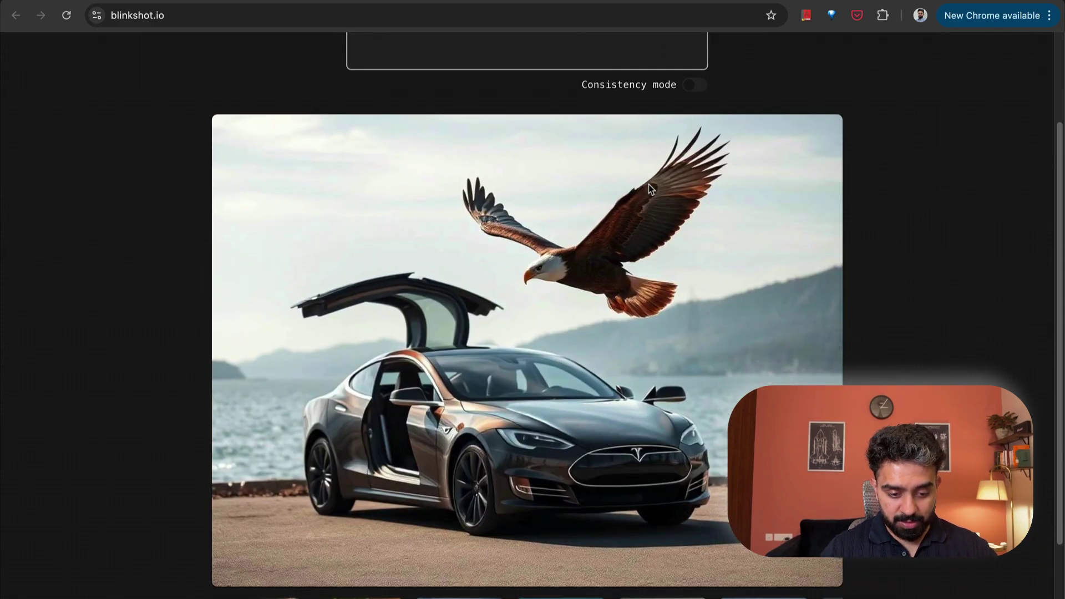
Scroll back and forth through the generated-image thumbnail history.
{"action": "scroll", "coordinate": [637, 236], "scroll_direction": "up", "scroll_amount": 5}
{"action": "scroll", "coordinate": [636, 235], "scroll_direction": "down", "scroll_amount": 4}
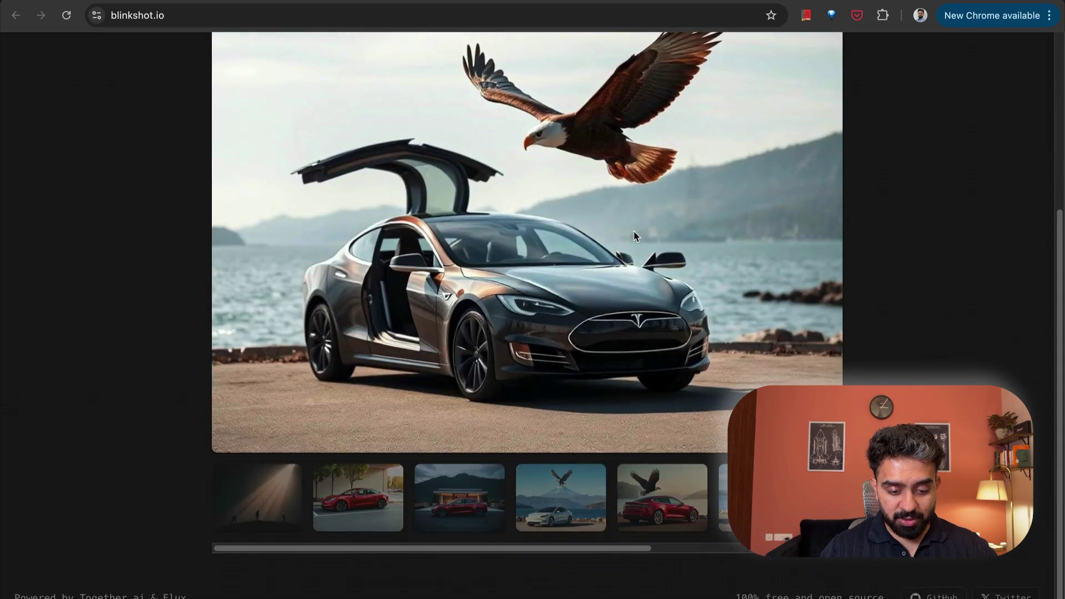
{"action": "scroll", "coordinate": [405, 501], "scroll_direction": "right", "scroll_amount": 2}
{"action": "scroll", "coordinate": [405, 500], "scroll_direction": "left", "scroll_amount": 3}
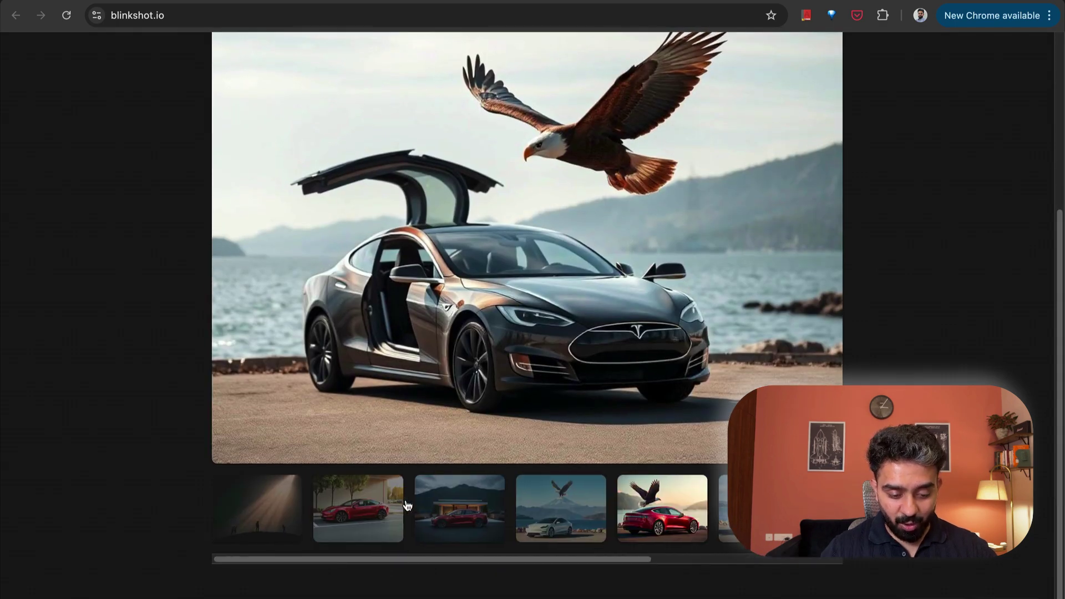
{"action": "scroll", "coordinate": [458, 530], "scroll_direction": "right", "scroll_amount": 4}
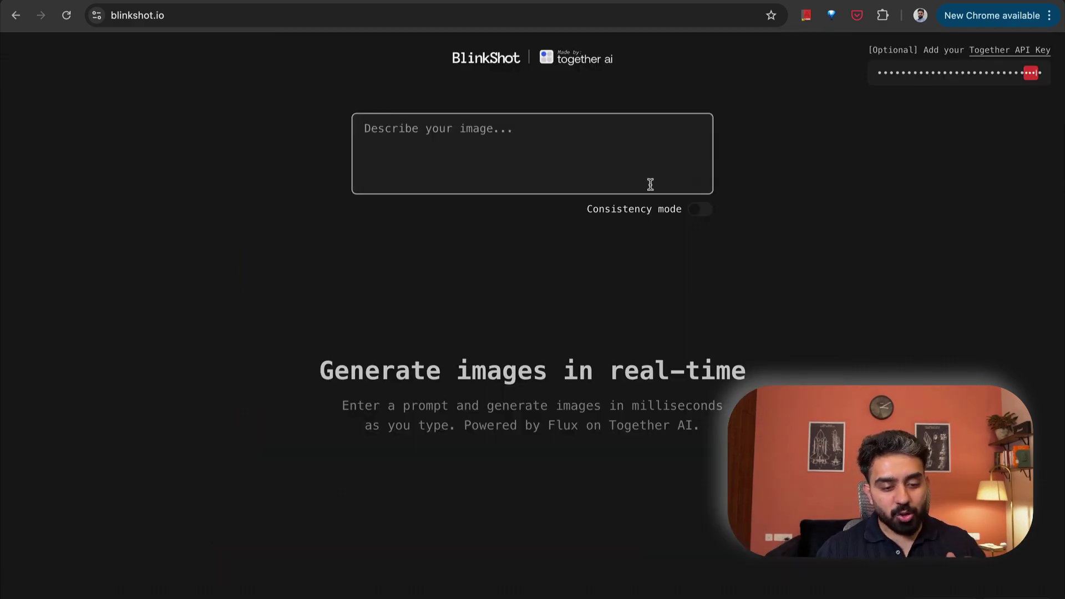
Switch Consistency mode on and enter the prompt 'an eagle'.
{"action": "left_click", "coordinate": [701, 214]}
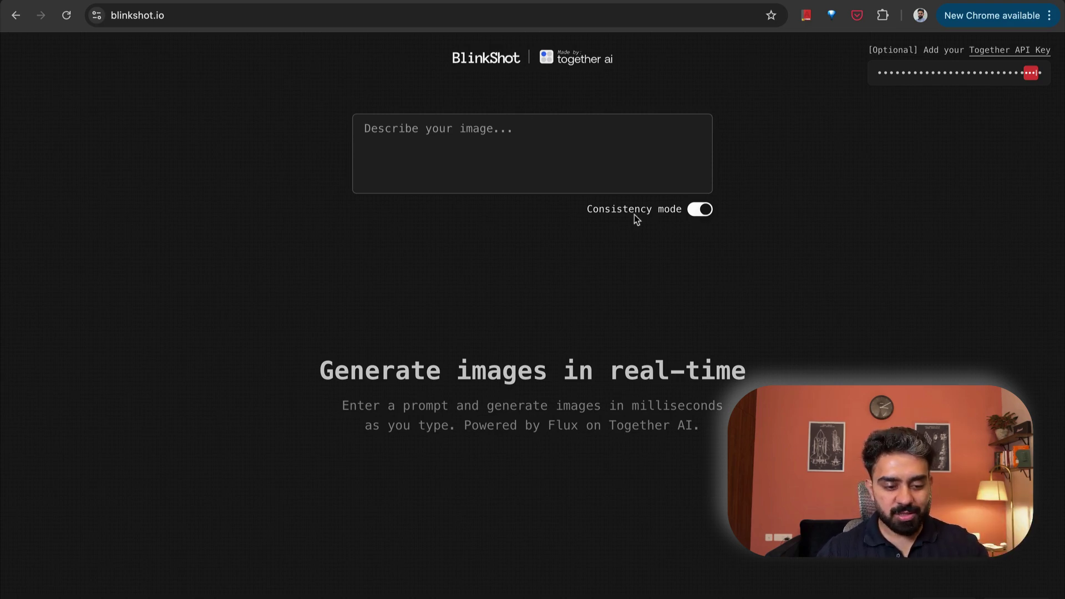
{"action": "left_click", "coordinate": [547, 129]}
{"action": "type", "text": "an eagle"}
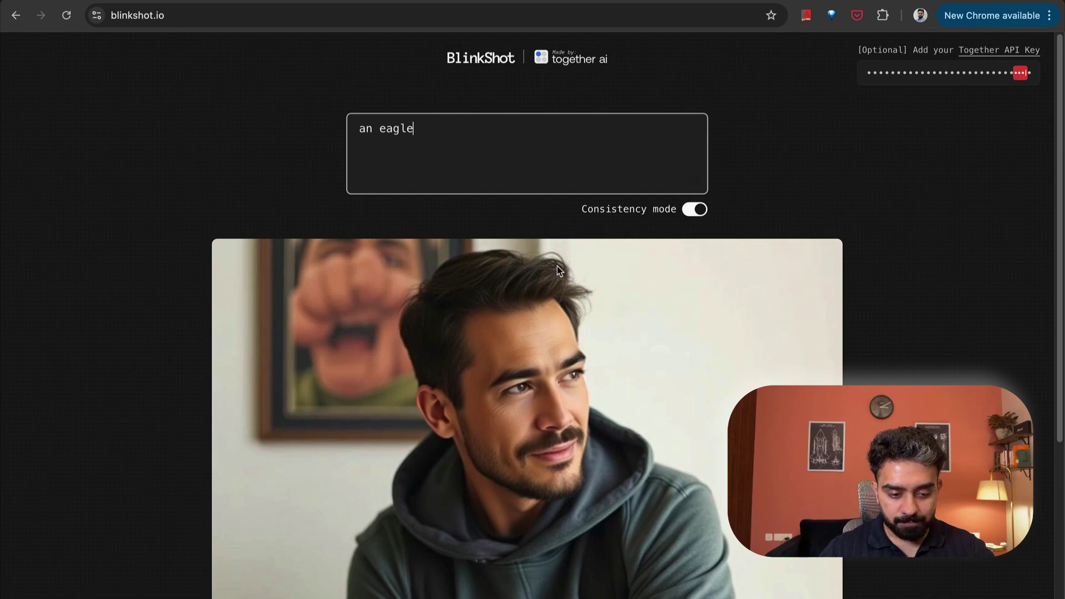
{"action": "scroll", "coordinate": [553, 380], "scroll_direction": "down", "scroll_amount": 3}
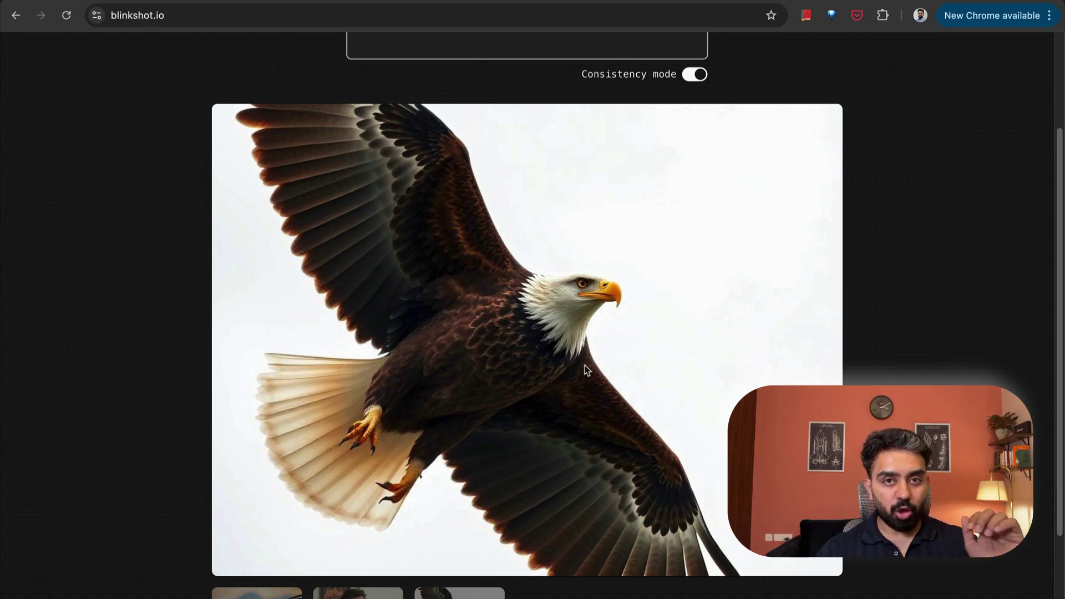
Extend the prompt to read 'an eagle flying over a tesla car which'.
{"action": "scroll", "coordinate": [587, 368], "scroll_direction": "up", "scroll_amount": 2}
{"action": "scroll", "coordinate": [585, 368], "scroll_direction": "up", "scroll_amount": 1}
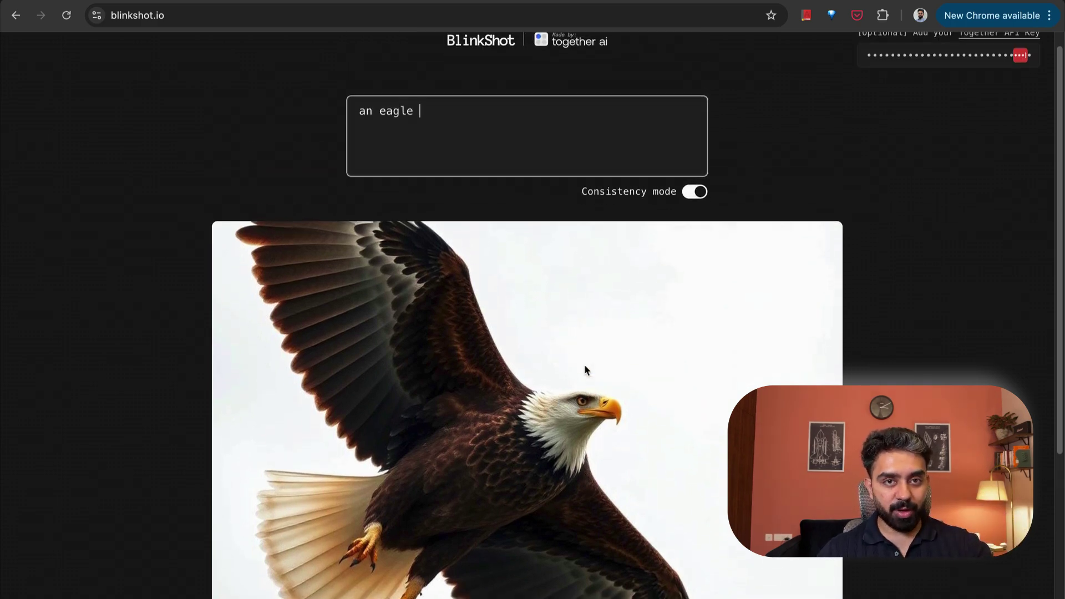
{"action": "type", "text": "flyin"}
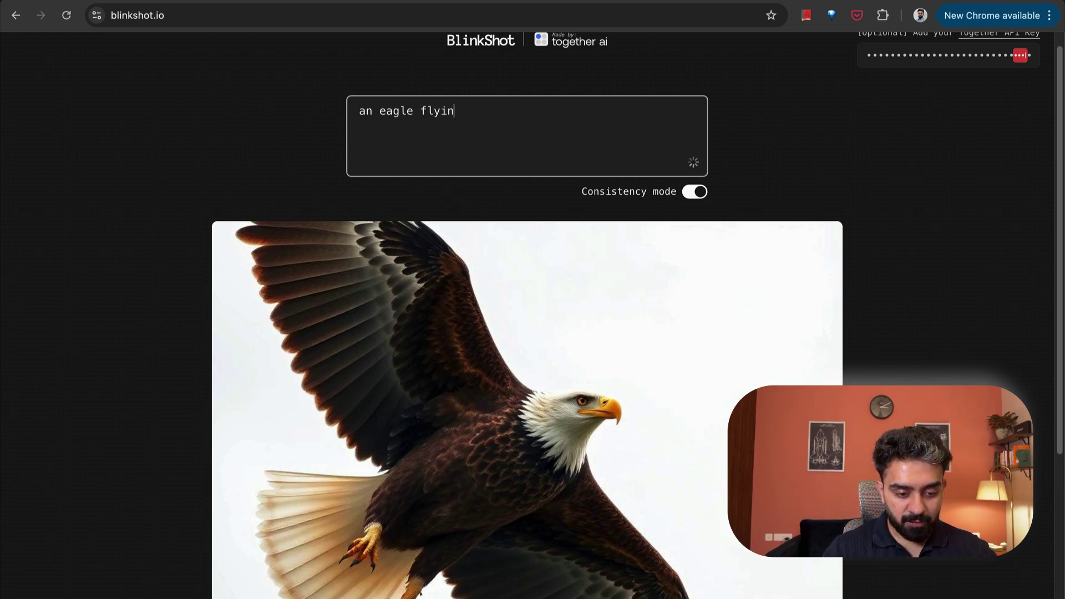
{"action": "type", "text": "g over a test"}
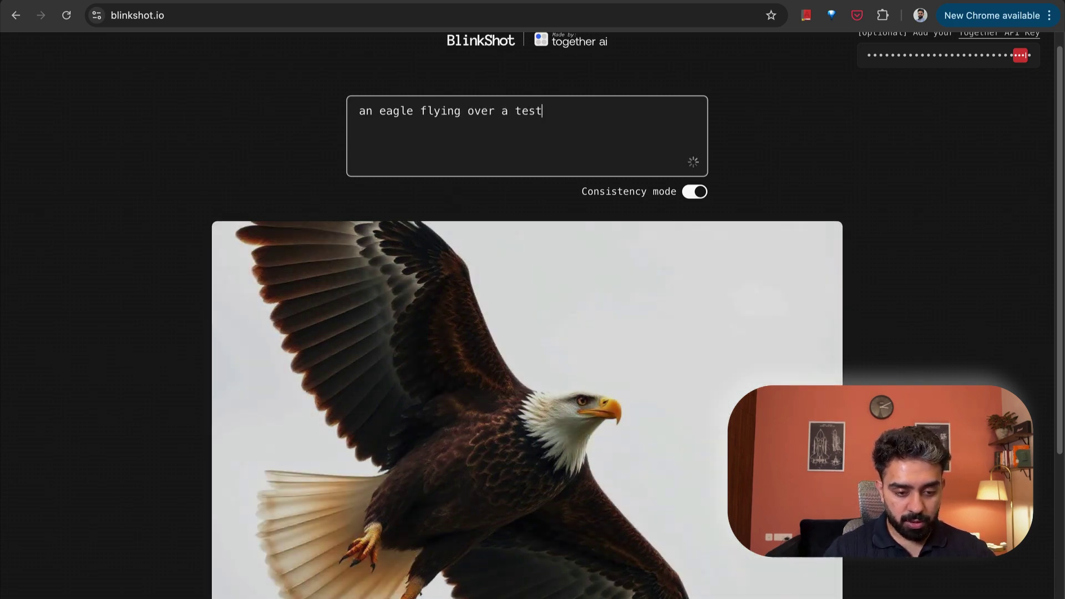
{"action": "key", "text": "BackSpace"}
{"action": "type", "text": "la car"}
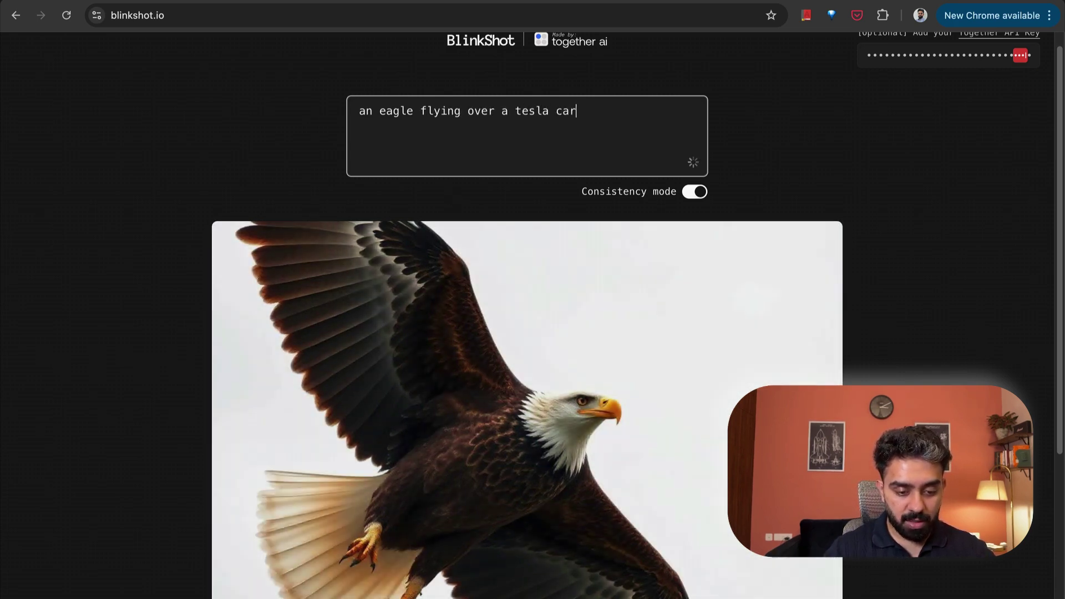
{"action": "type", "text": " which"}
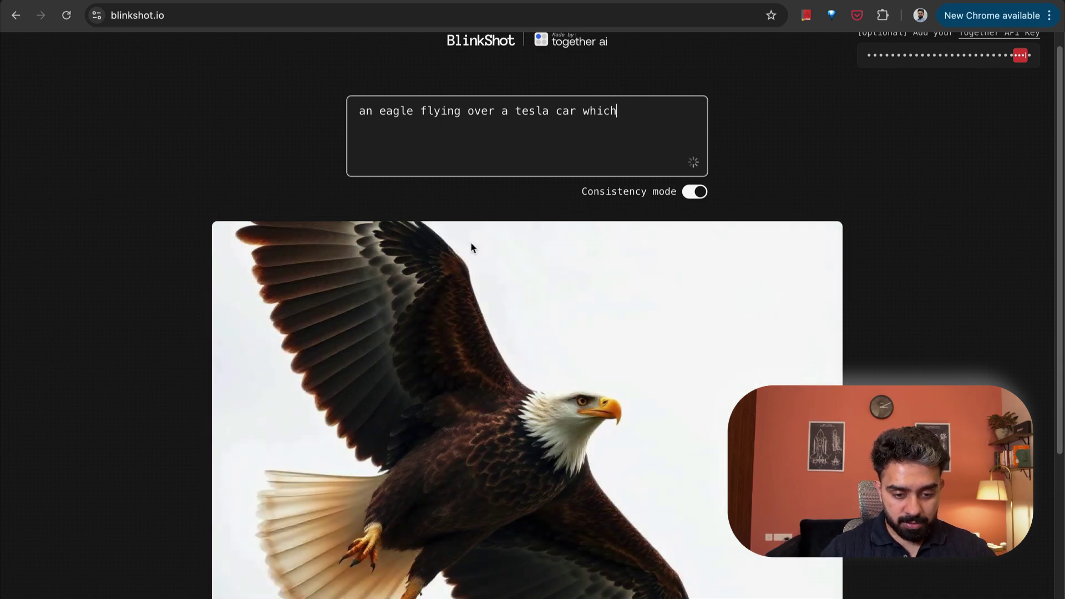
{"action": "scroll", "coordinate": [480, 240], "scroll_direction": "down", "scroll_amount": 3}
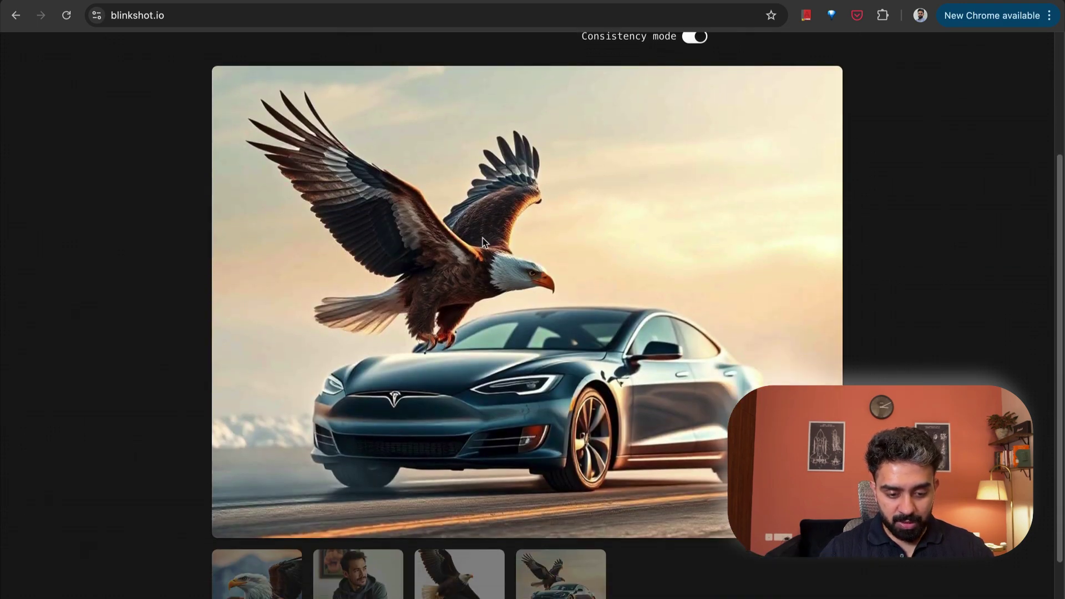
{"action": "scroll", "coordinate": [482, 241], "scroll_direction": "up", "scroll_amount": 2}
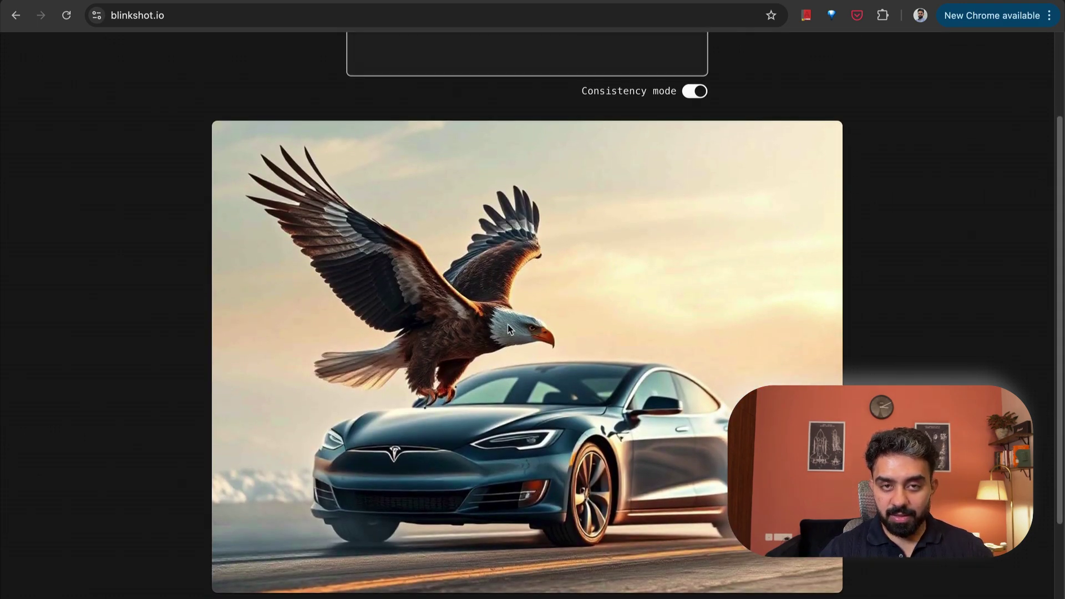
{"action": "scroll", "coordinate": [509, 329], "scroll_direction": "down", "scroll_amount": 3}
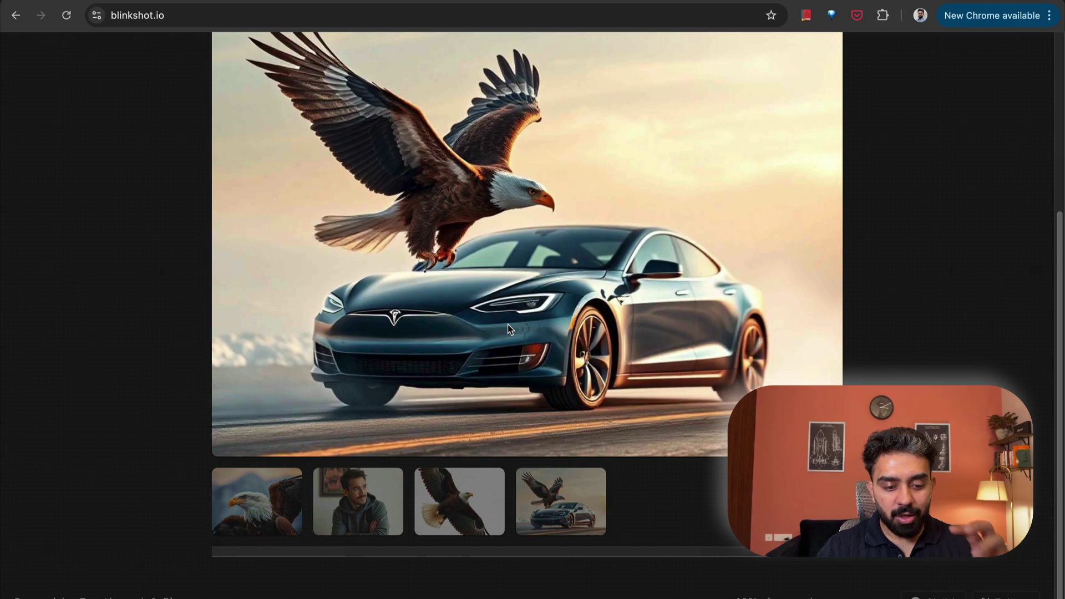
{"action": "scroll", "coordinate": [623, 134], "scroll_direction": "up", "scroll_amount": 5}
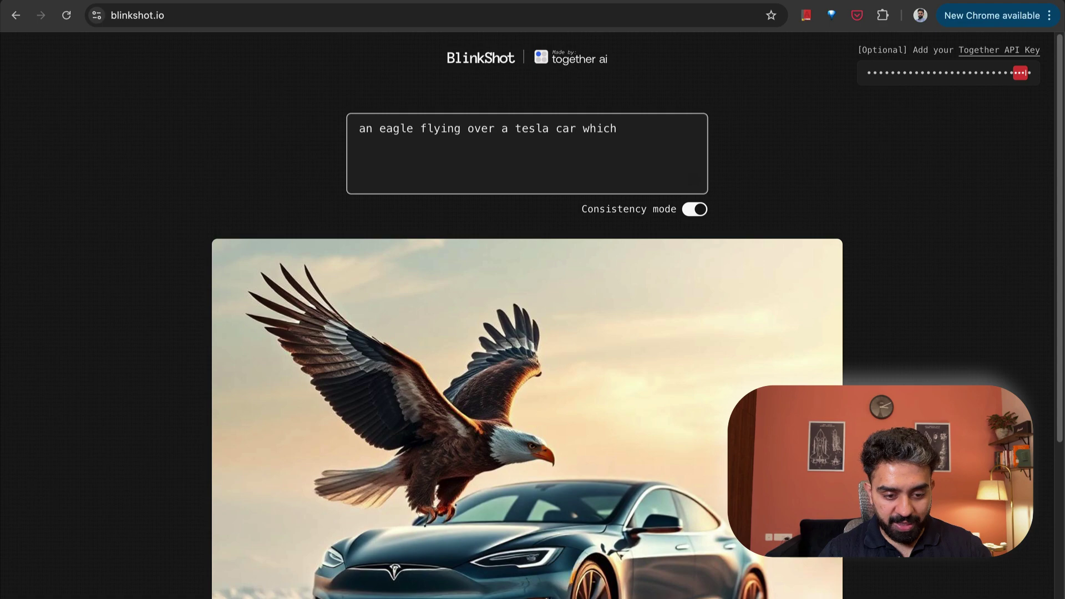
Add 'is parked over the golden gate bridge' to the eagle-and-Tesla prompt.
{"action": "type", "text": "is parke"}
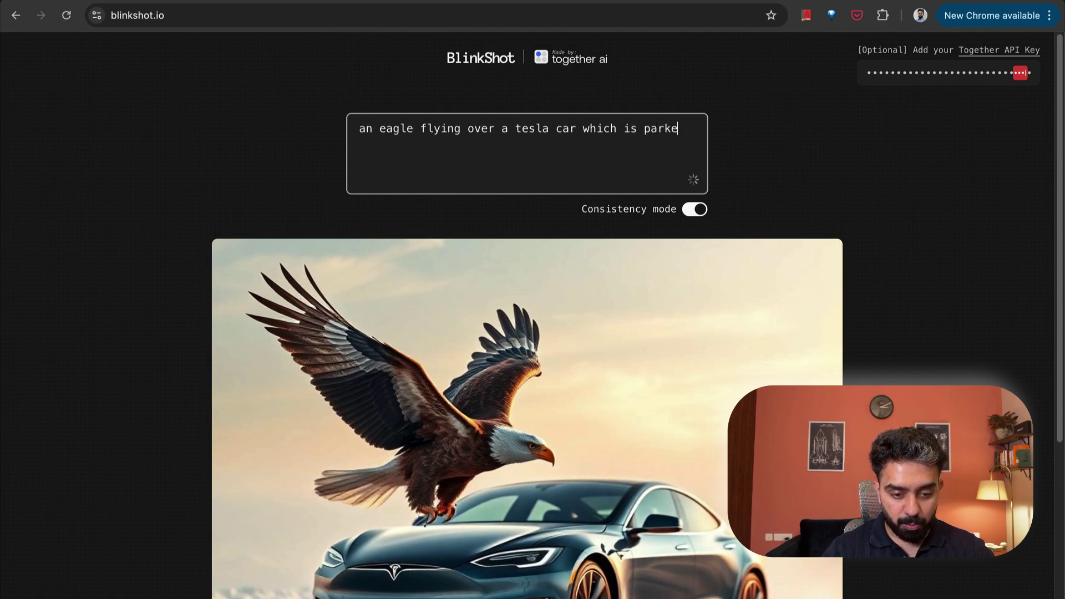
{"action": "type", "text": "d over "}
{"action": "type", "text": "the "}
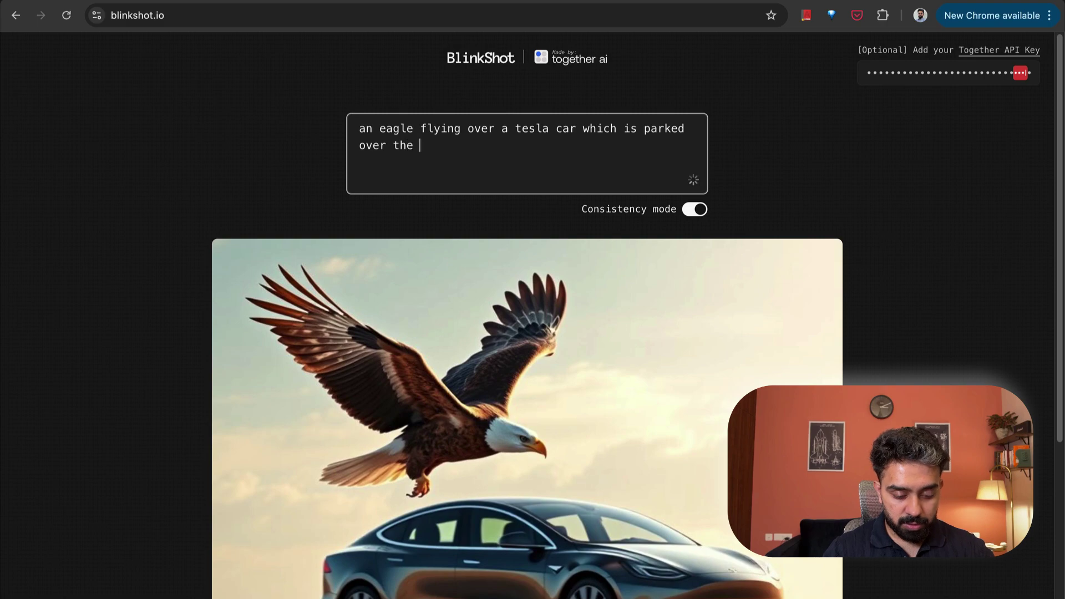
{"action": "type", "text": "golden g"}
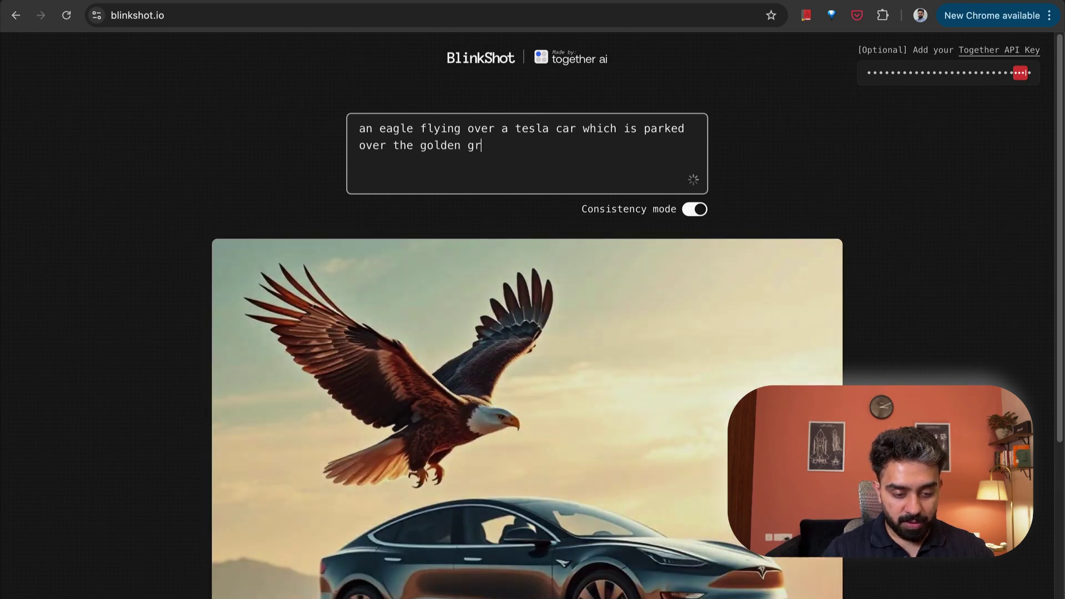
{"action": "type", "text": "ate bridge"}
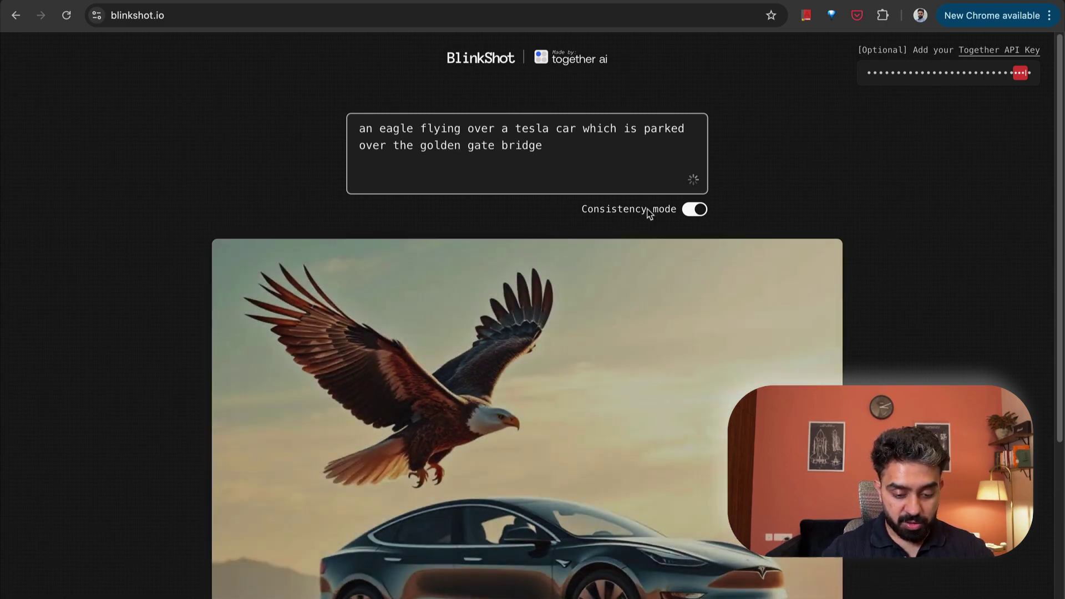
{"action": "scroll", "coordinate": [647, 210], "scroll_direction": "down", "scroll_amount": 3}
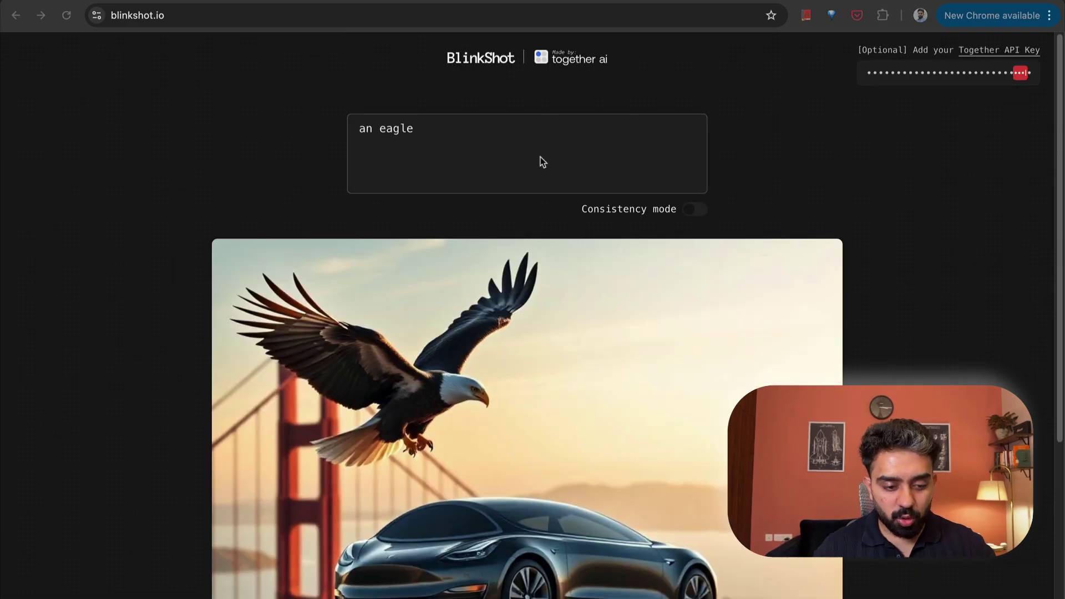
Replace the eagle prompt with 'a scenic blue dusky sky with orange light in the horizon'.
{"action": "left_click", "coordinate": [498, 128]}
{"action": "key", "text": "super+a"}
{"action": "key", "text": "BackSpace"}
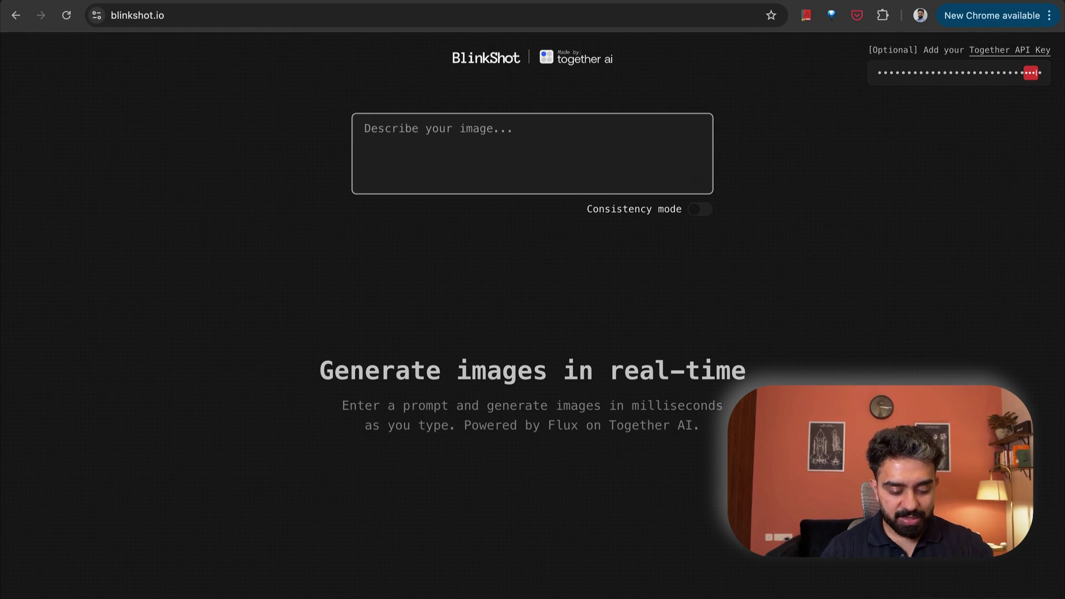
{"action": "type", "text": "a"}
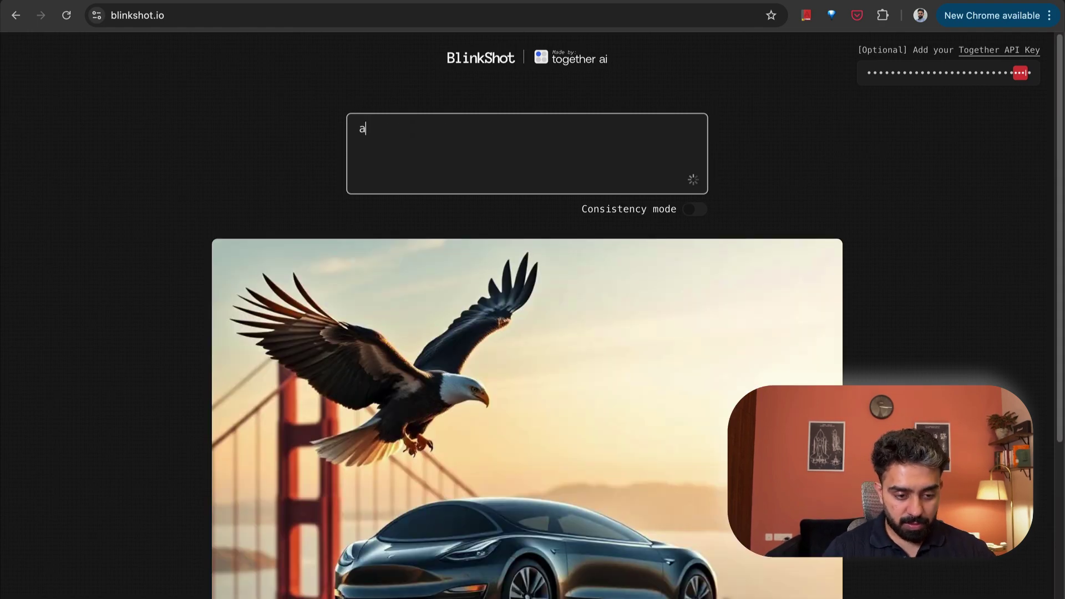
{"action": "type", "text": " scenic"}
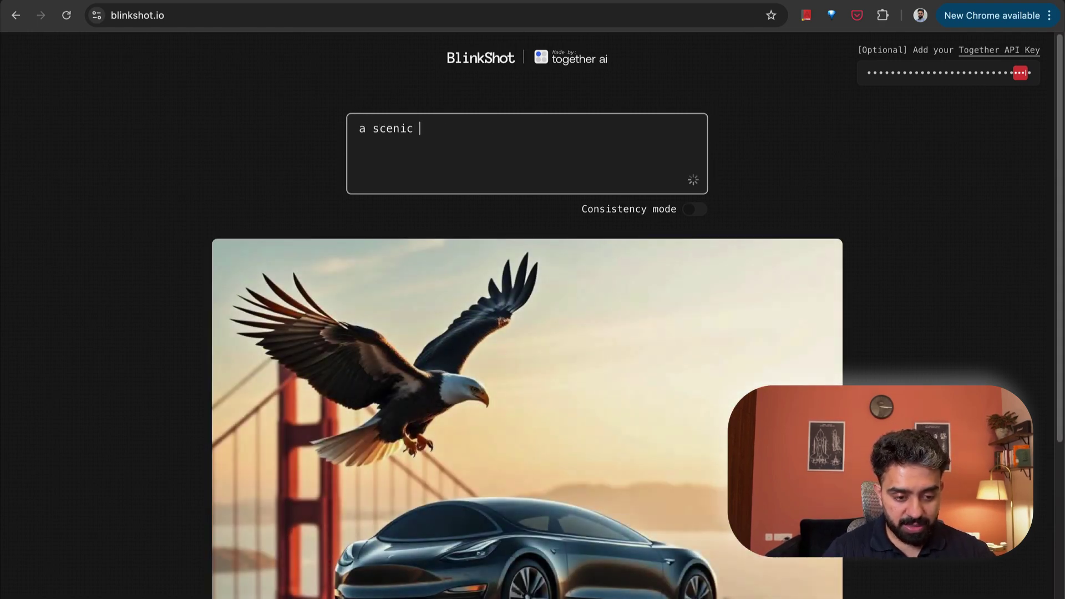
{"action": "type", "text": " blue "}
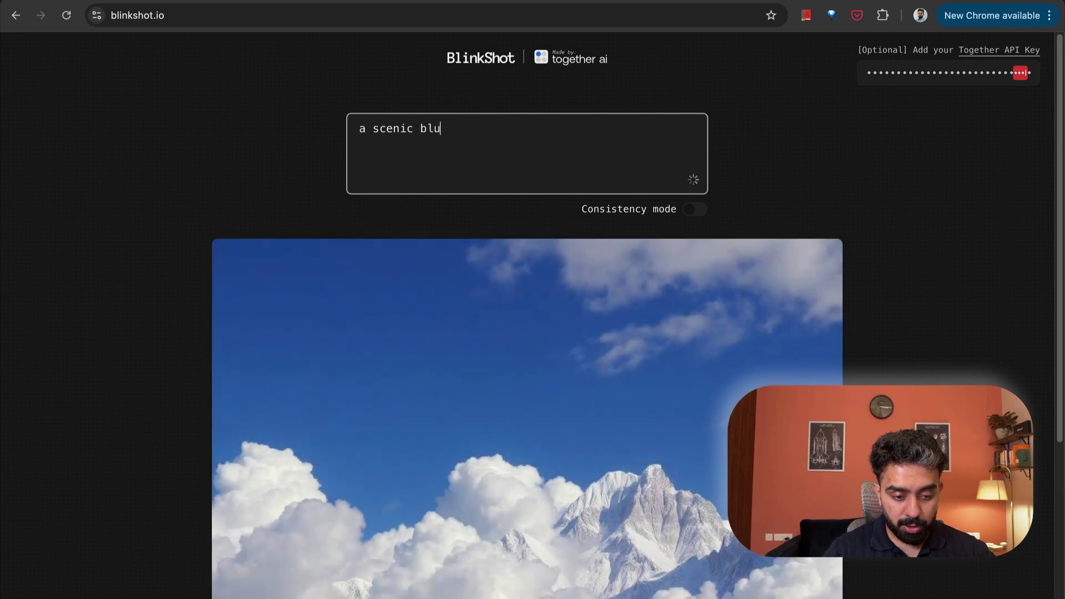
{"action": "type", "text": "dusky sky with"}
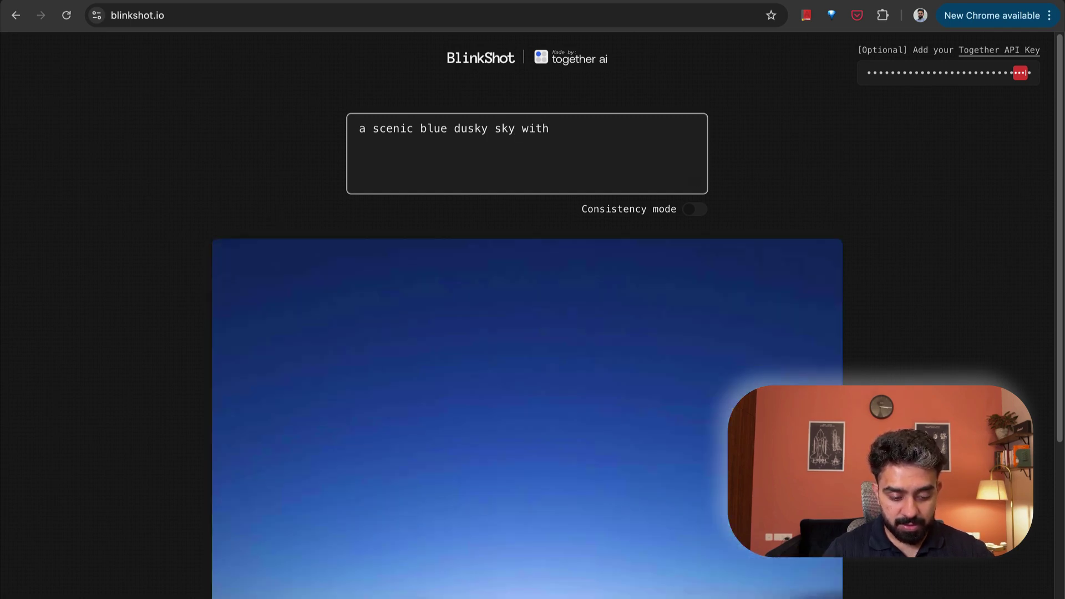
{"action": "scroll", "coordinate": [496, 197], "scroll_direction": "down", "scroll_amount": 3}
{"action": "scroll", "coordinate": [496, 197], "scroll_direction": "up", "scroll_amount": 2}
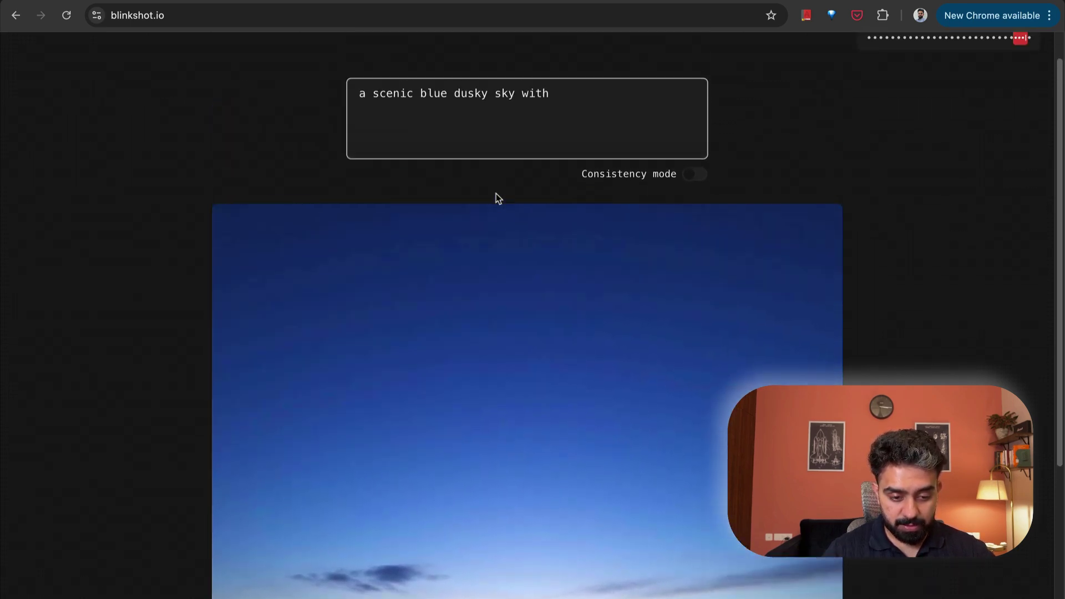
{"action": "type", "text": "ora"}
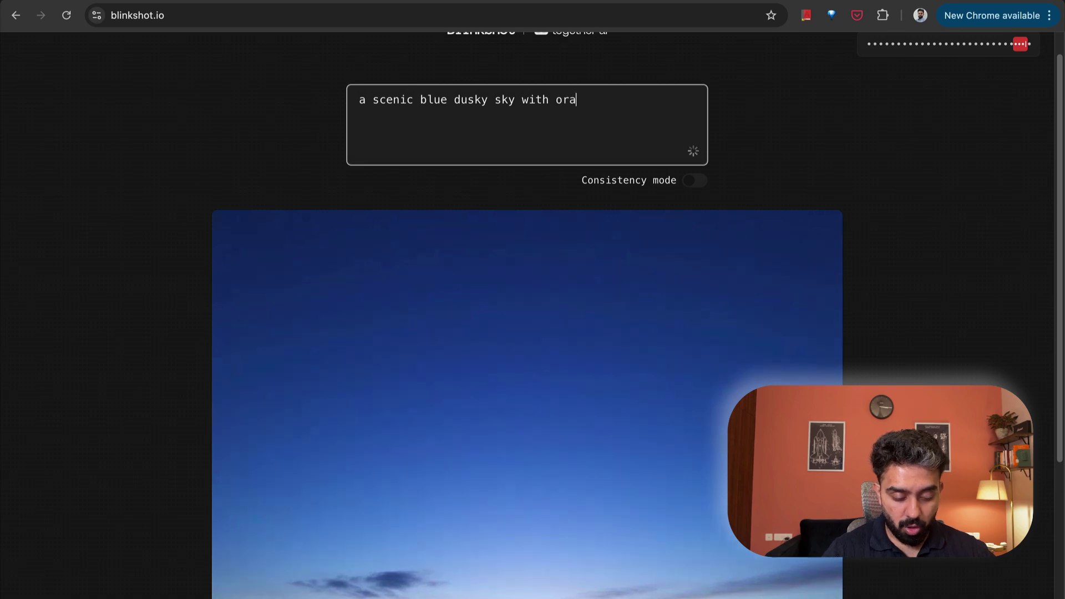
{"action": "type", "text": "nge light in th"}
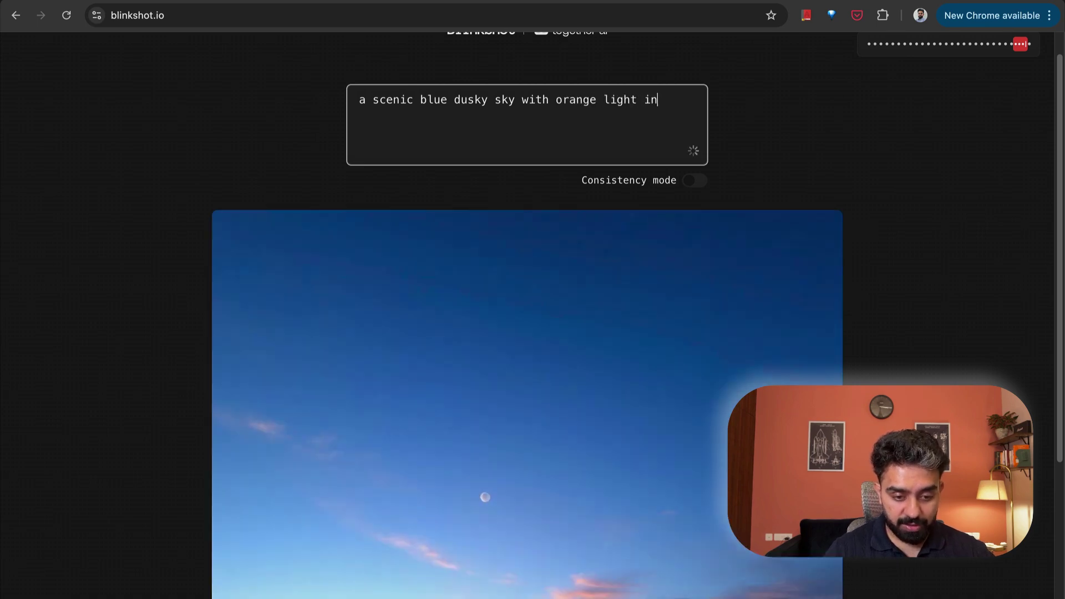
{"action": "type", "text": "e horizon"}
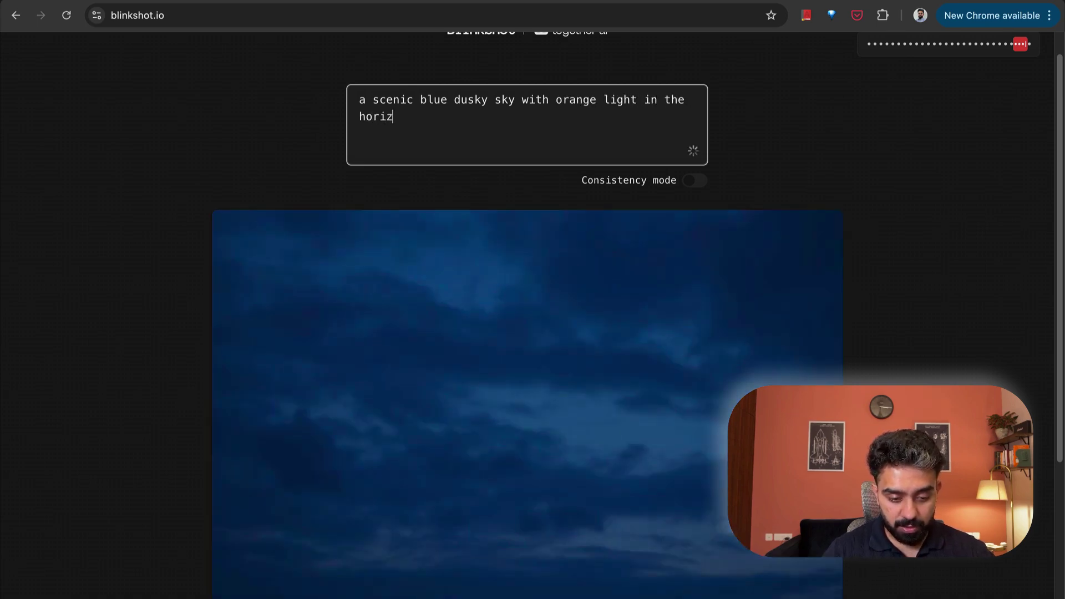
Extend the sky prompt with 'looking over a pier', correcting the typos.
{"action": "scroll", "coordinate": [488, 425], "scroll_direction": "down", "scroll_amount": 3}
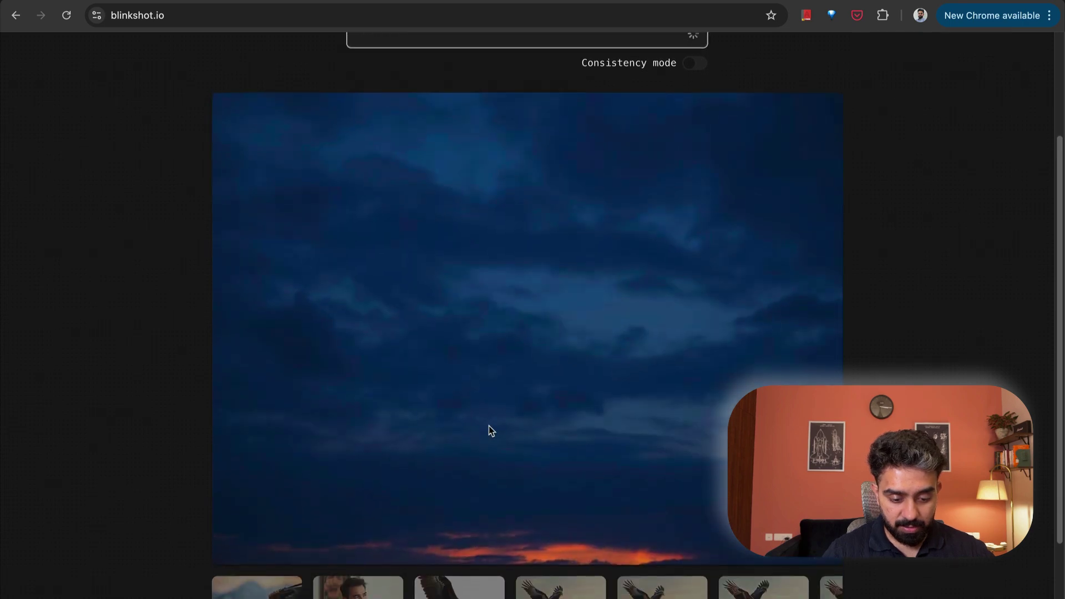
{"action": "scroll", "coordinate": [488, 424], "scroll_direction": "up", "scroll_amount": 2}
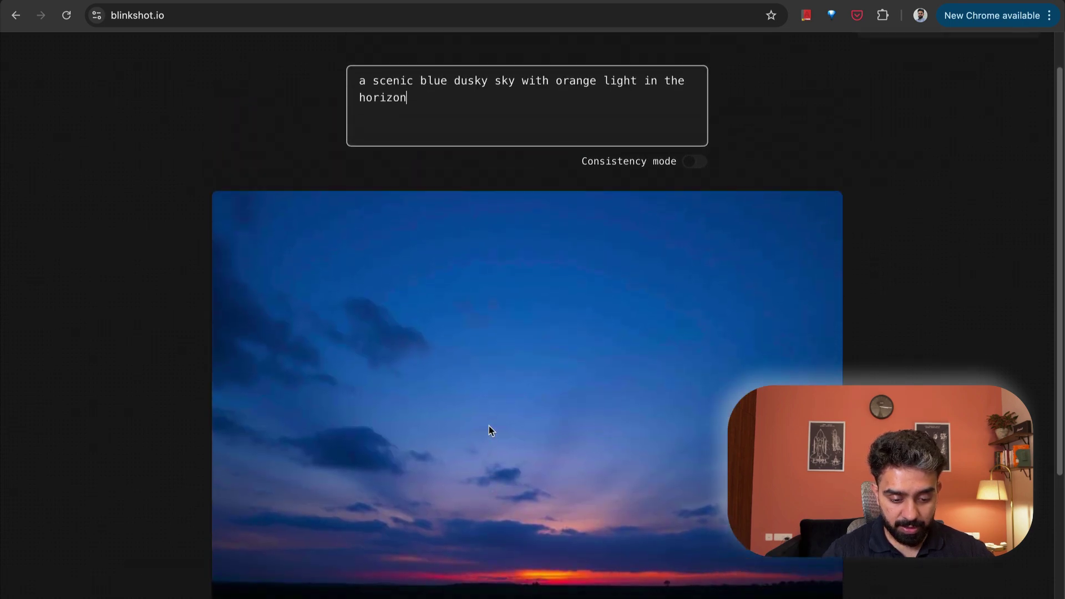
{"action": "type", "text": "and"}
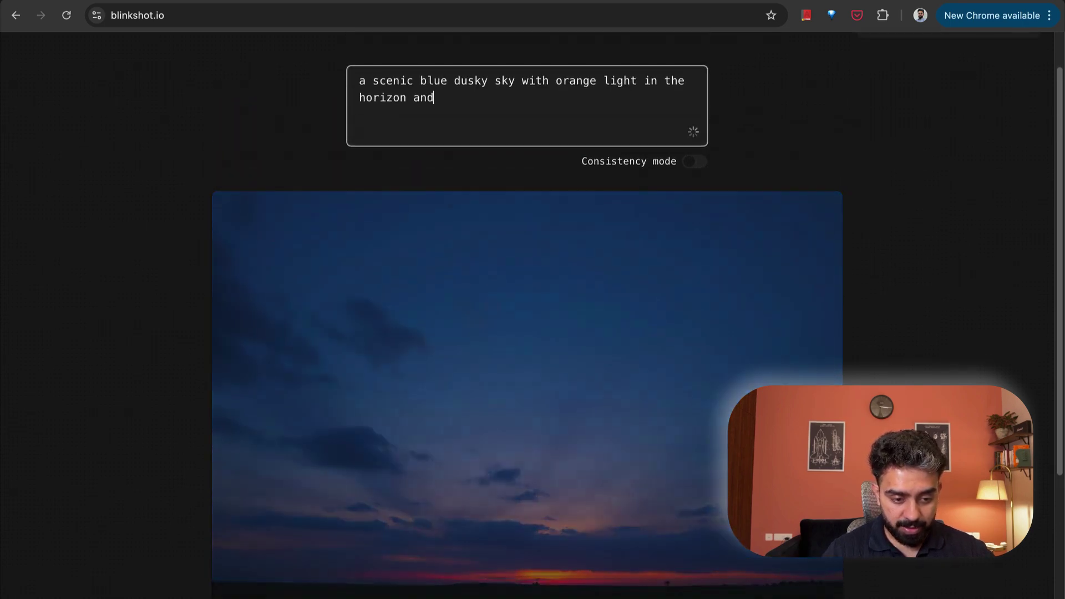
{"action": "key", "text": "BackSpace"}
{"action": "key", "text": "BackSpace"}
{"action": "key", "text": "BackSpace"}
{"action": "type", "text": "and"}
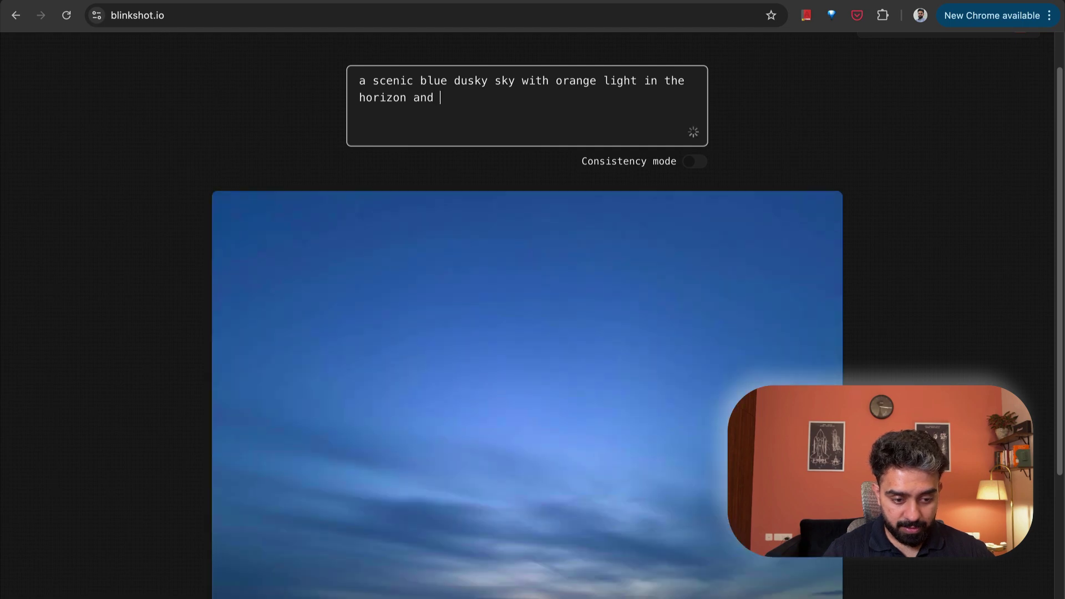
{"action": "key", "text": "BackSpace"}
{"action": "key", "text": "BackSpace"}
{"action": "key", "text": "BackSpace"}
{"action": "type", "text": "lookin"}
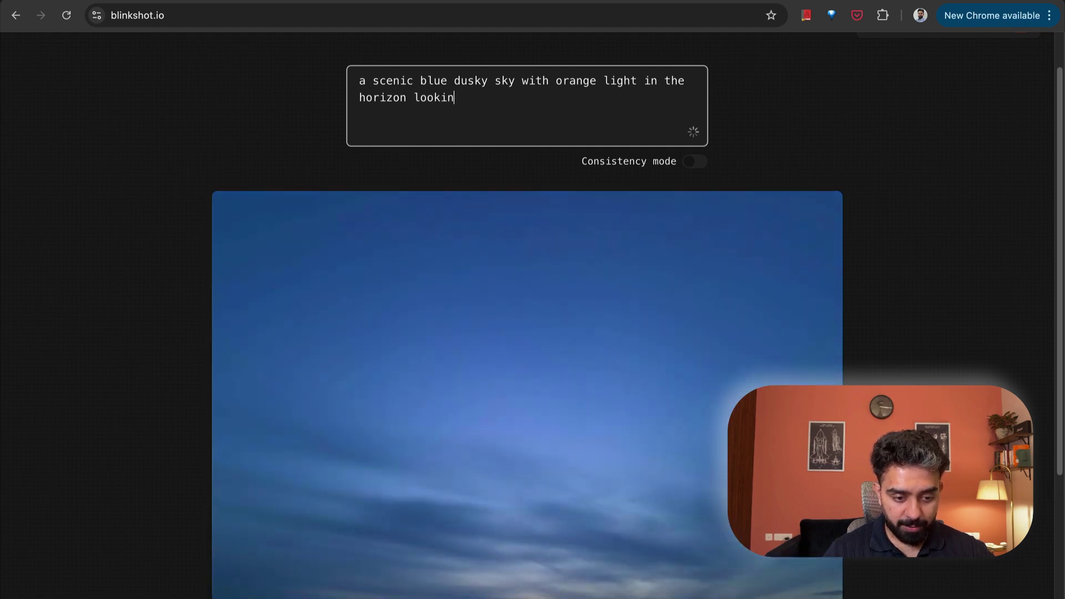
{"action": "type", "text": "g over a p"}
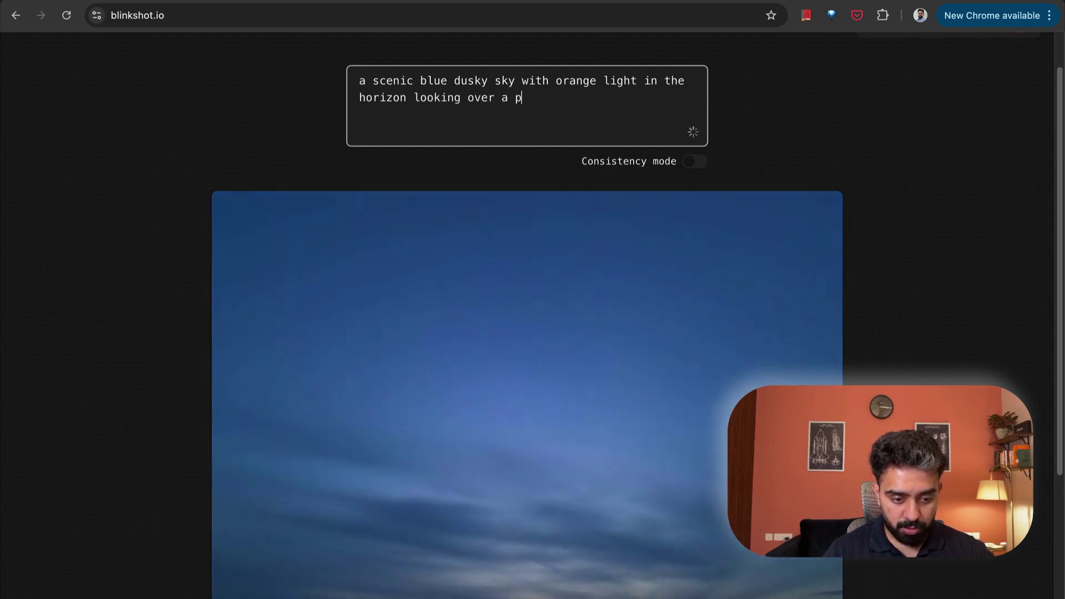
{"action": "type", "text": "ier"}
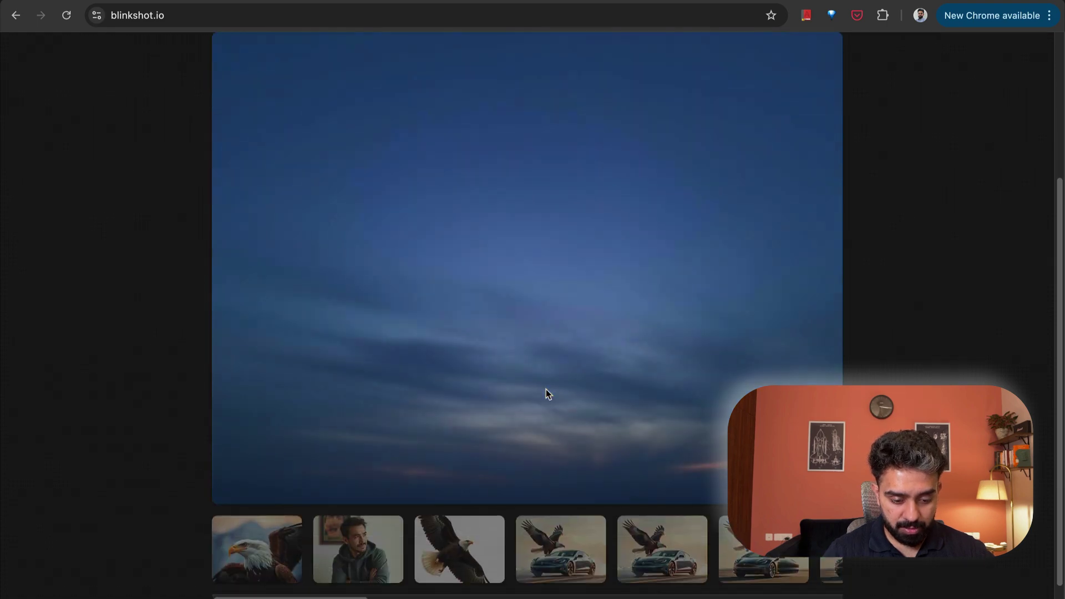
Append ', there is a human walking over the pier' to the prompt.
{"action": "scroll", "coordinate": [546, 393], "scroll_direction": "up", "scroll_amount": 2}
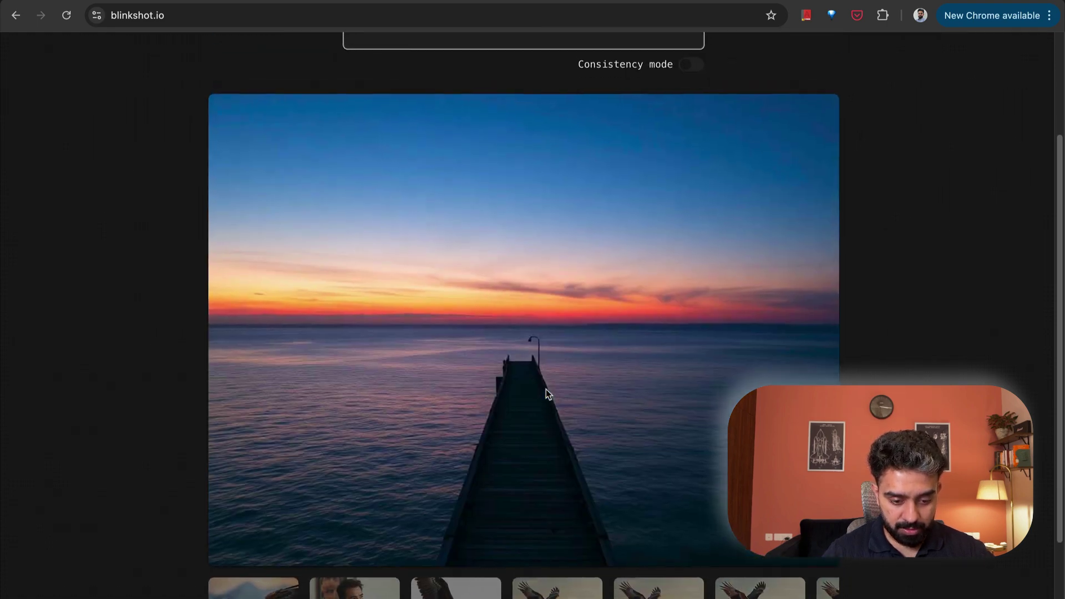
{"action": "scroll", "coordinate": [547, 394], "scroll_direction": "up", "scroll_amount": 3}
{"action": "scroll", "coordinate": [546, 388], "scroll_direction": "down", "scroll_amount": 2}
{"action": "scroll", "coordinate": [545, 388], "scroll_direction": "up", "scroll_amount": 3}
{"action": "scroll", "coordinate": [545, 388], "scroll_direction": "down", "scroll_amount": 2}
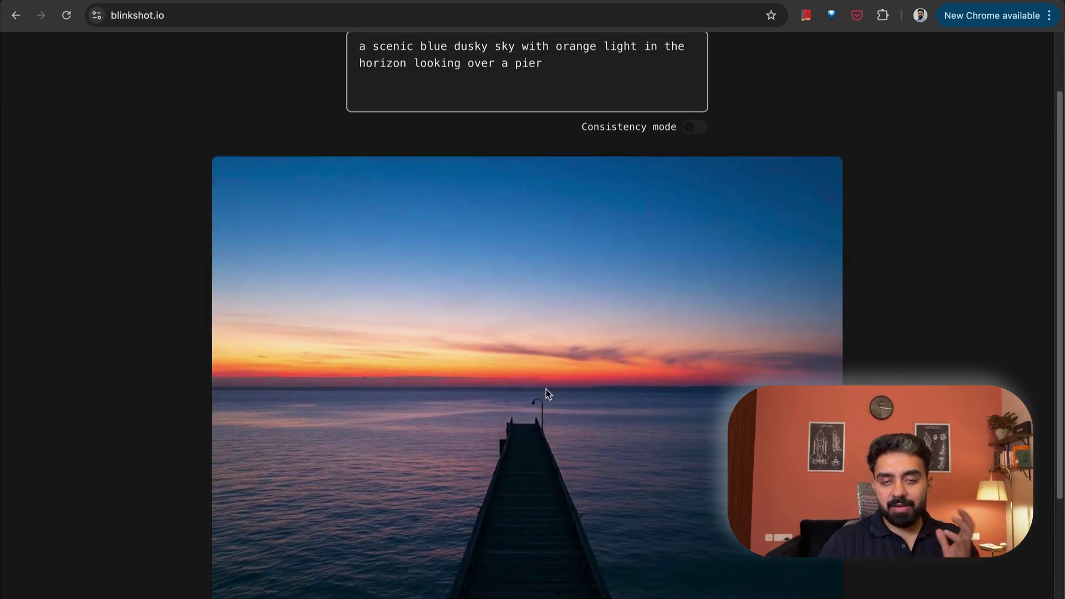
{"action": "scroll", "coordinate": [546, 391], "scroll_direction": "up", "scroll_amount": 2}
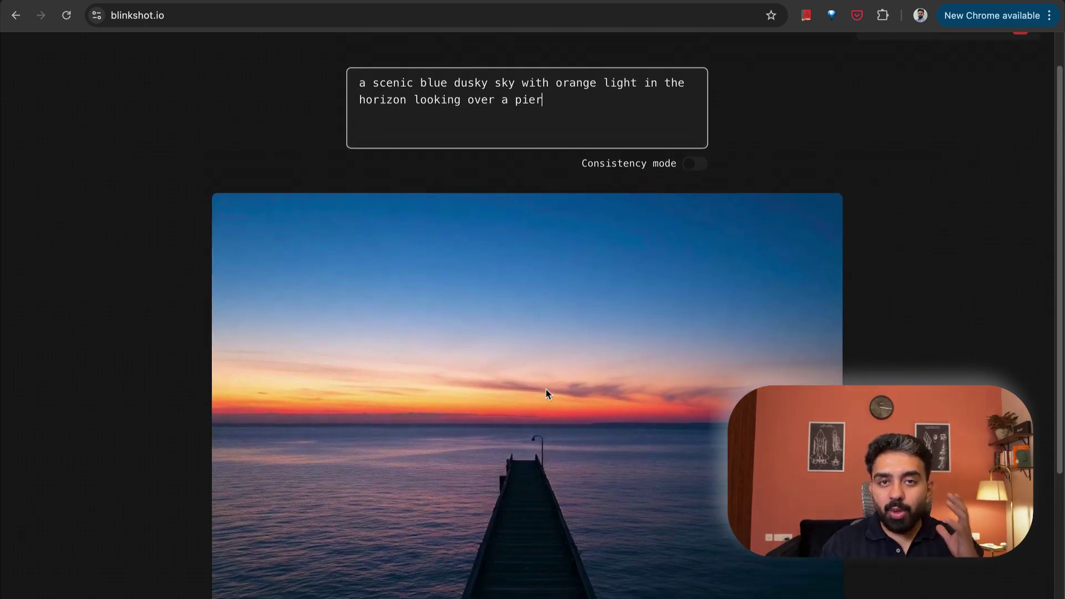
{"action": "scroll", "coordinate": [547, 394], "scroll_direction": "down", "scroll_amount": 1}
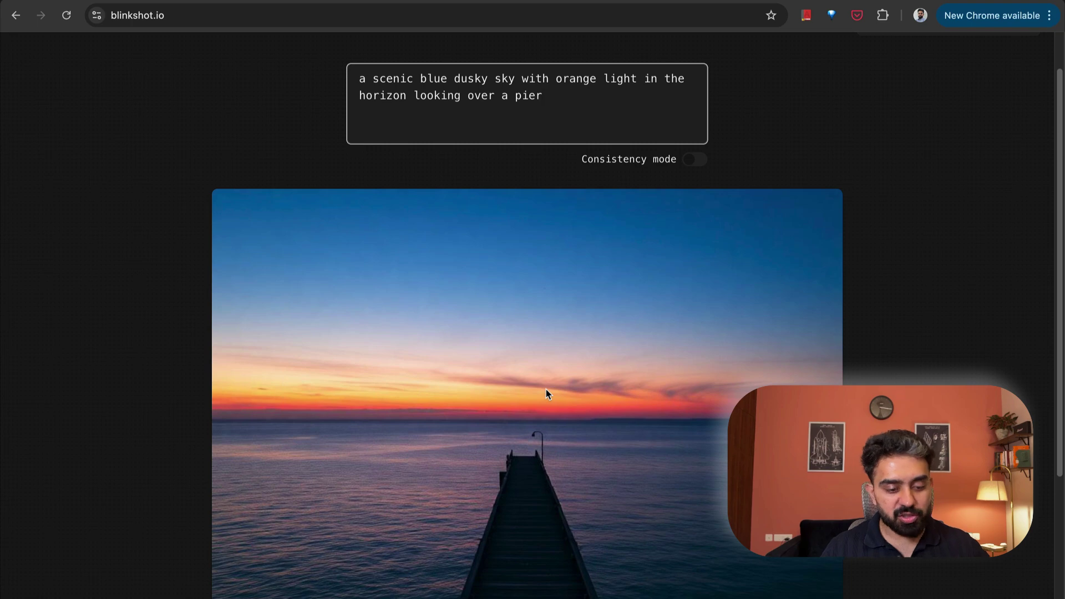
{"action": "type", "text": ", there is a human walking over the pier"}
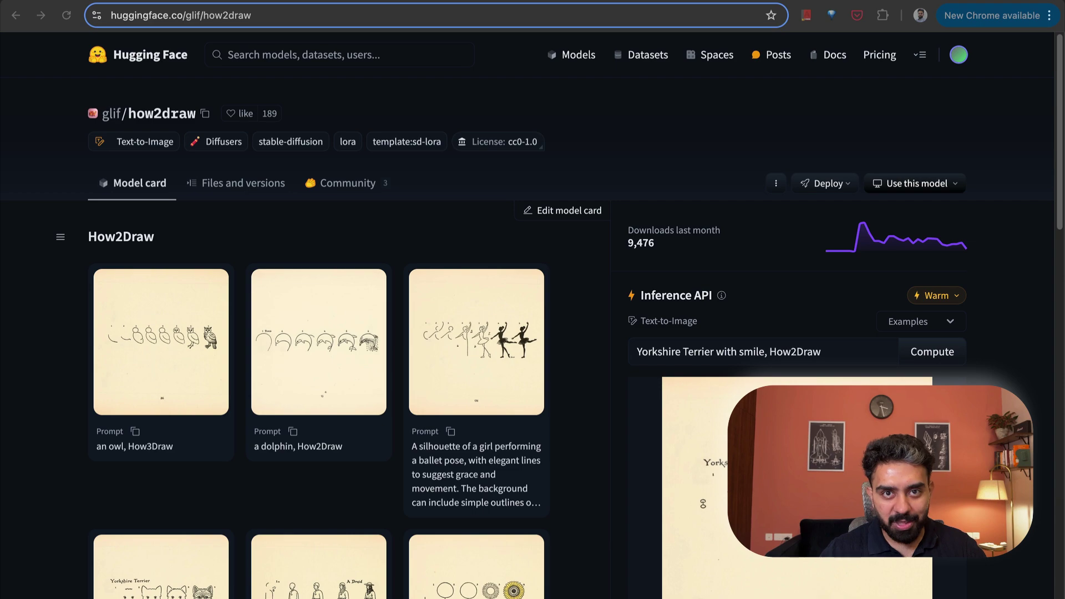
Browse the How2Draw example sketches, enlarging the dolphin drawing and closing it again.
{"action": "scroll", "coordinate": [578, 396], "scroll_direction": "down", "scroll_amount": 5}
{"action": "scroll", "coordinate": [578, 396], "scroll_direction": "down", "scroll_amount": 10}
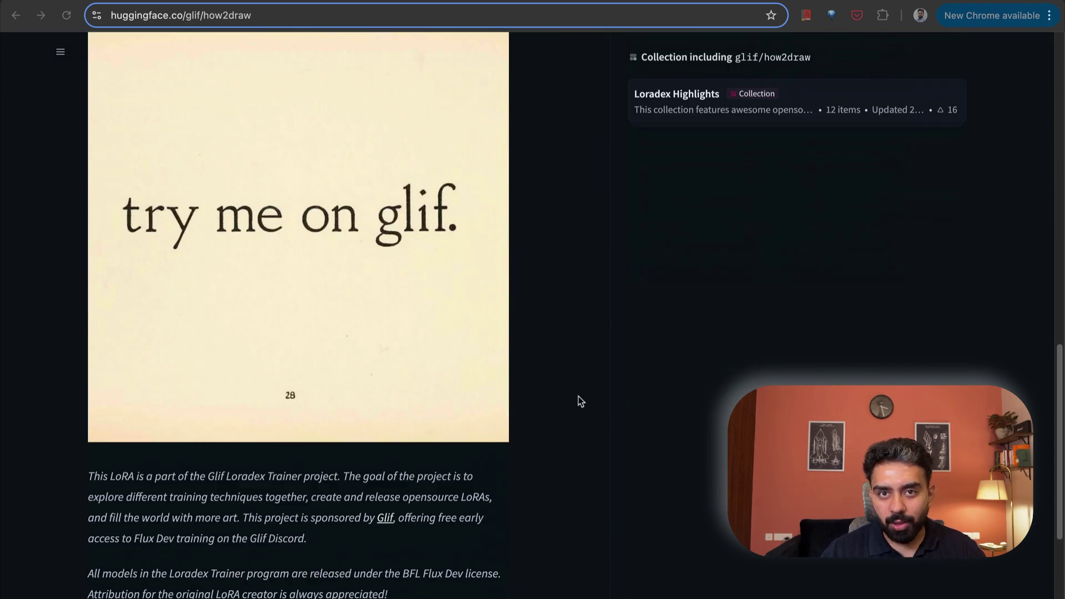
{"action": "scroll", "coordinate": [578, 396], "scroll_direction": "up", "scroll_amount": 11}
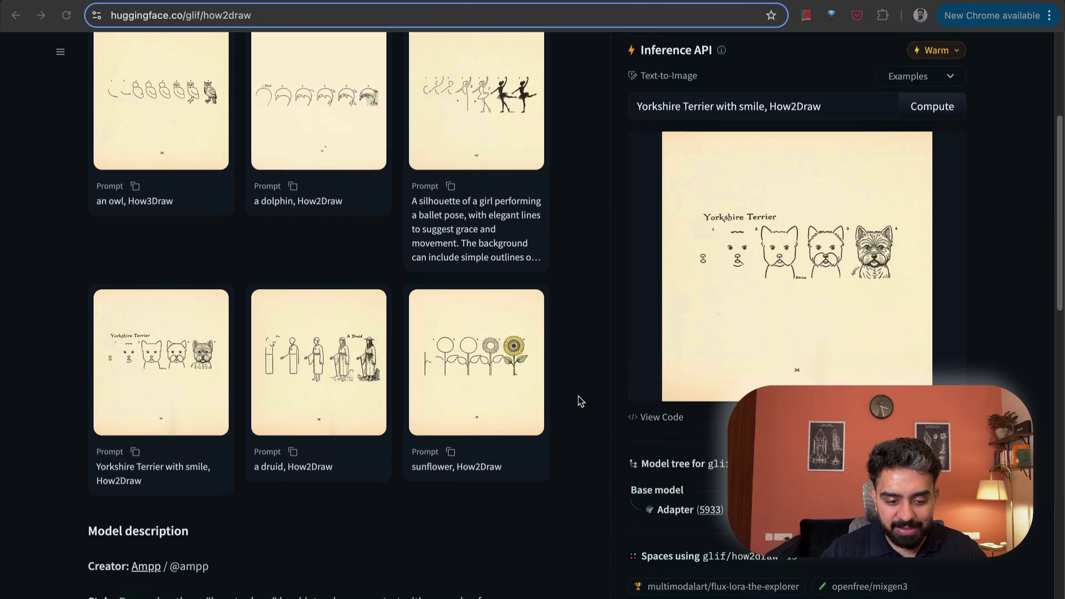
{"action": "scroll", "coordinate": [578, 396], "scroll_direction": "up", "scroll_amount": 1}
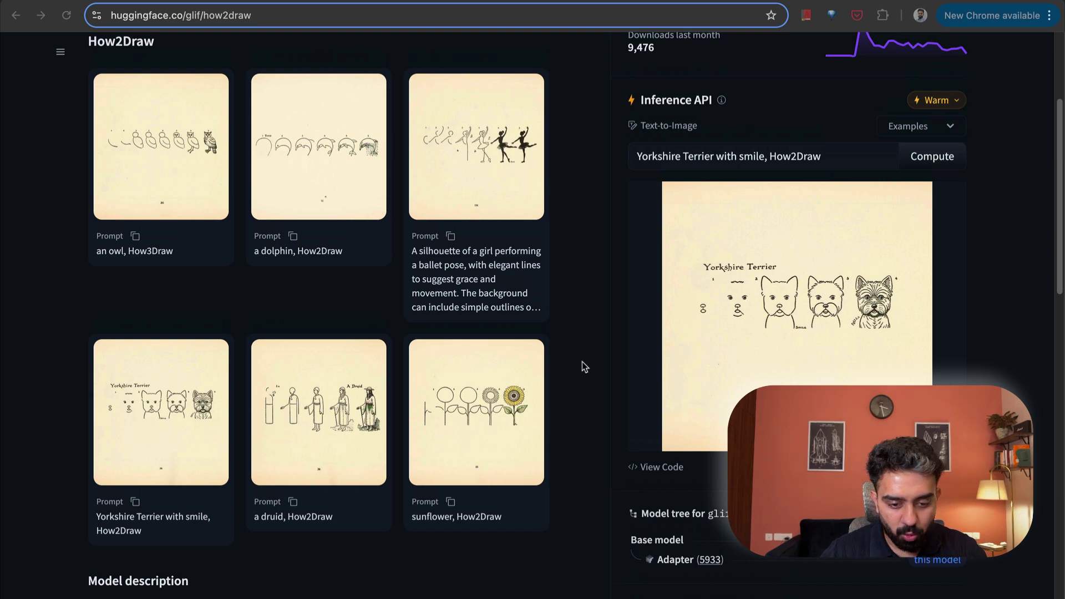
{"action": "scroll", "coordinate": [609, 294], "scroll_direction": "up", "scroll_amount": 2}
{"action": "scroll", "coordinate": [266, 366], "scroll_direction": "down", "scroll_amount": 1}
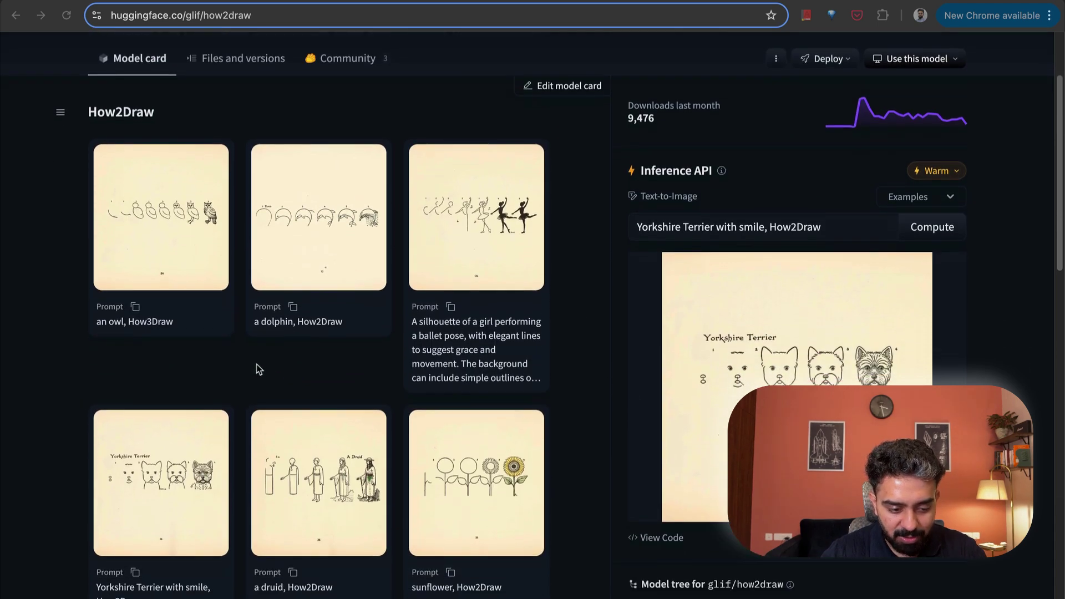
{"action": "left_click", "coordinate": [309, 242]}
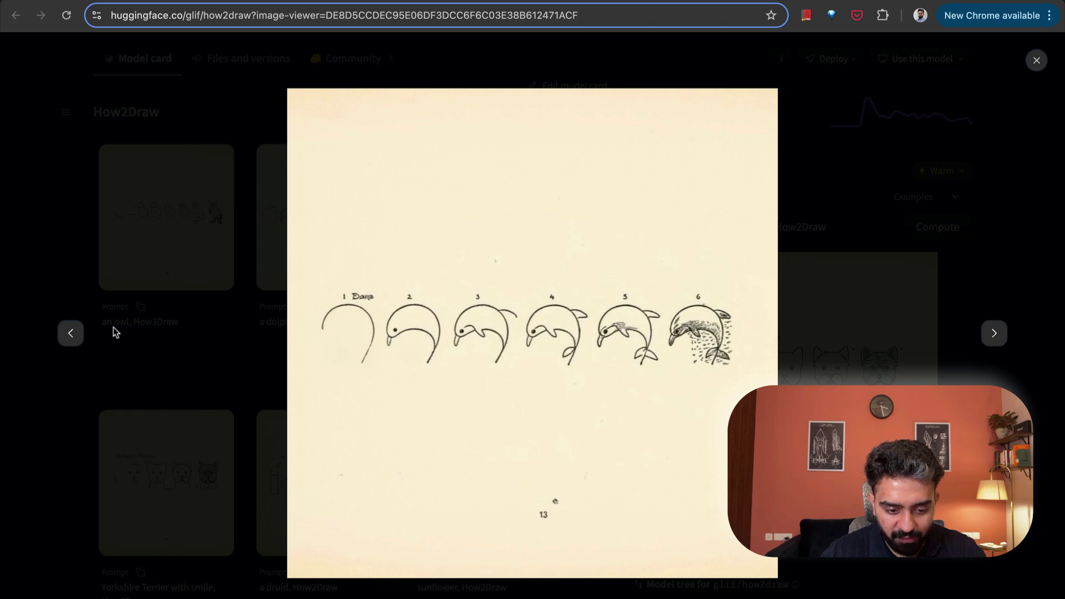
{"action": "left_click", "coordinate": [188, 362]}
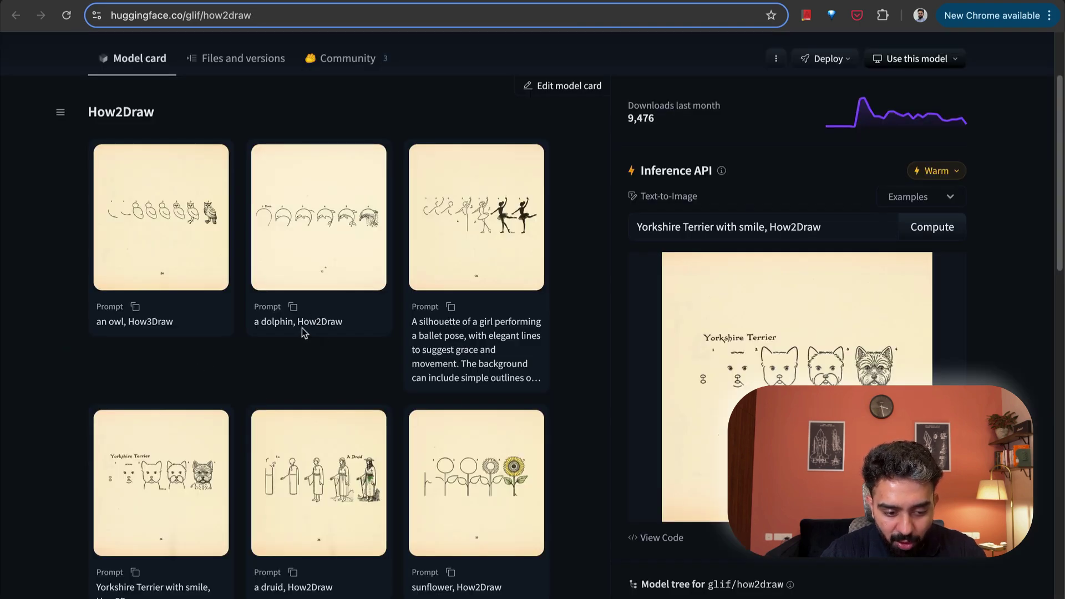
Go to the How2Draw glif through the model card's 'try me on glif' image.
{"action": "scroll", "coordinate": [323, 333], "scroll_direction": "down", "scroll_amount": 1}
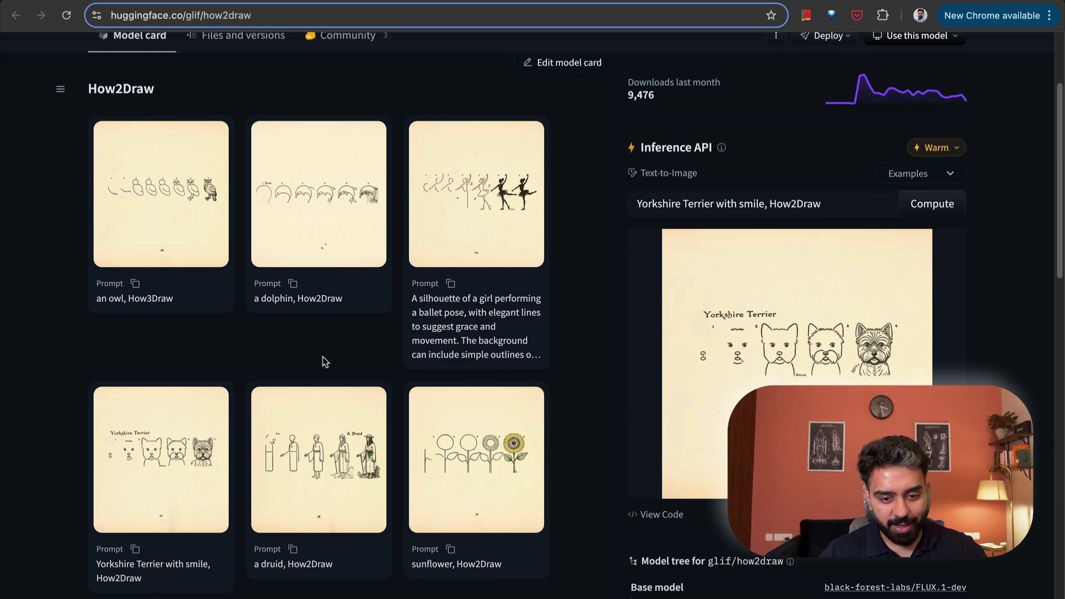
{"action": "scroll", "coordinate": [340, 399], "scroll_direction": "down", "scroll_amount": 9}
{"action": "scroll", "coordinate": [340, 401], "scroll_direction": "down", "scroll_amount": 8}
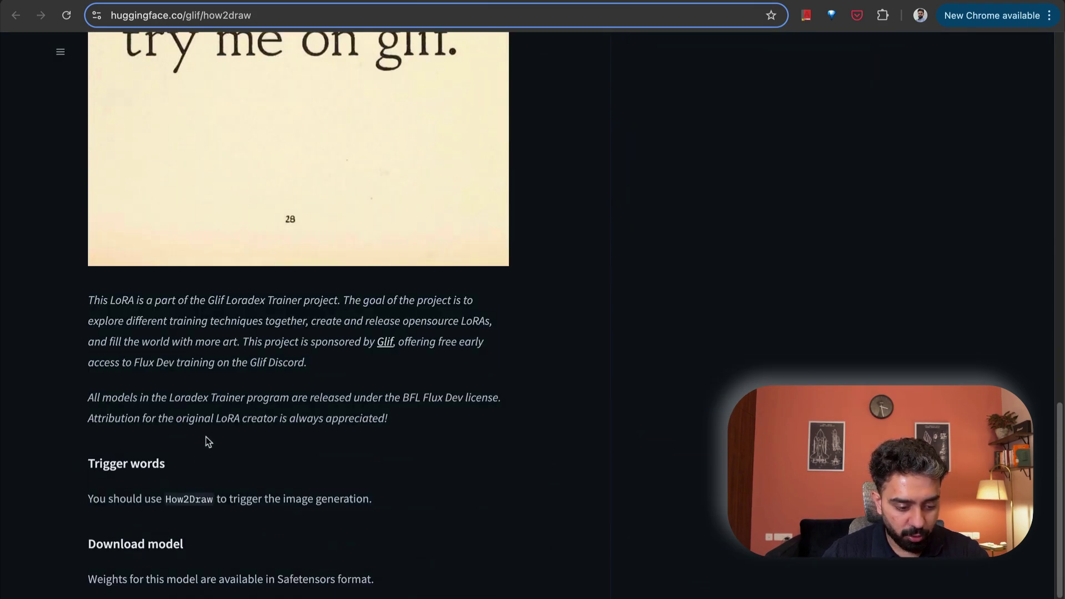
{"action": "left_click", "coordinate": [261, 198]}
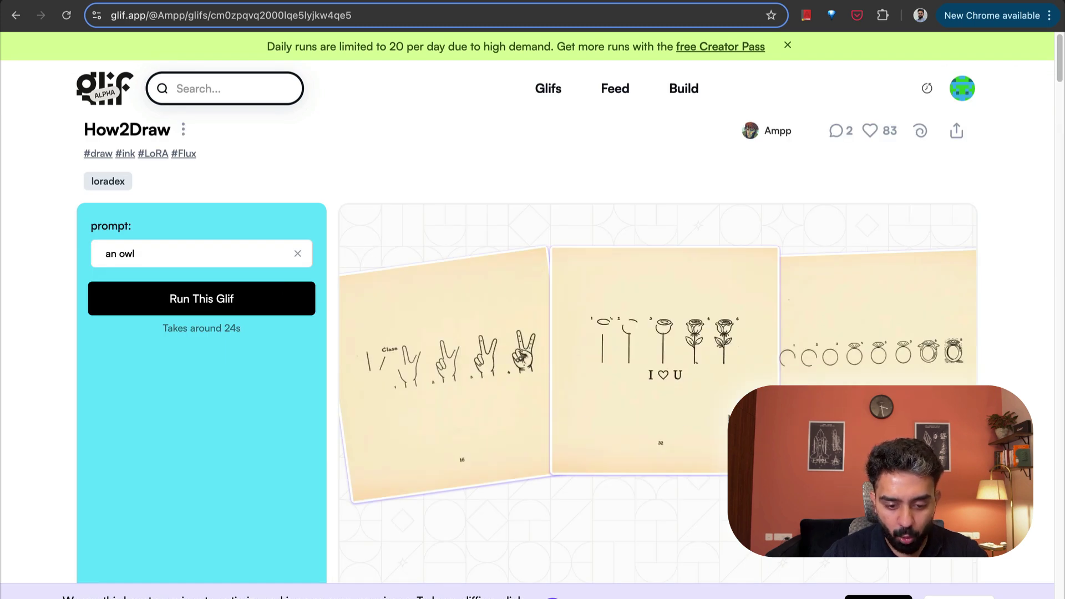
Load the rose example's prompt into How2Draw and highlight its rose subject for editing.
{"action": "scroll", "coordinate": [621, 384], "scroll_direction": "down", "scroll_amount": 1}
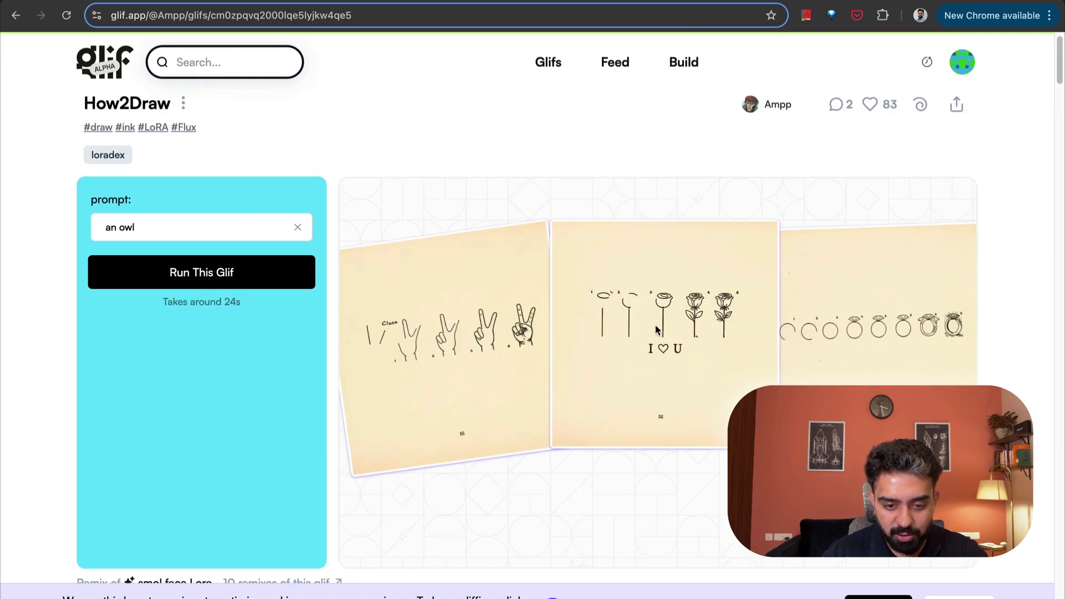
{"action": "left_click", "coordinate": [637, 328]}
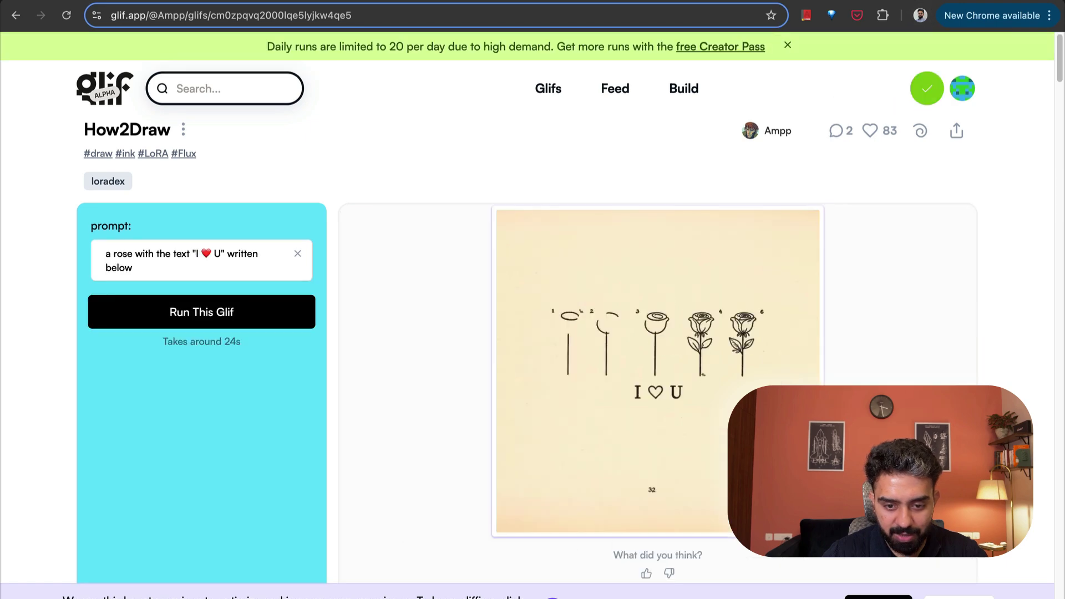
{"action": "left_click", "coordinate": [174, 259]}
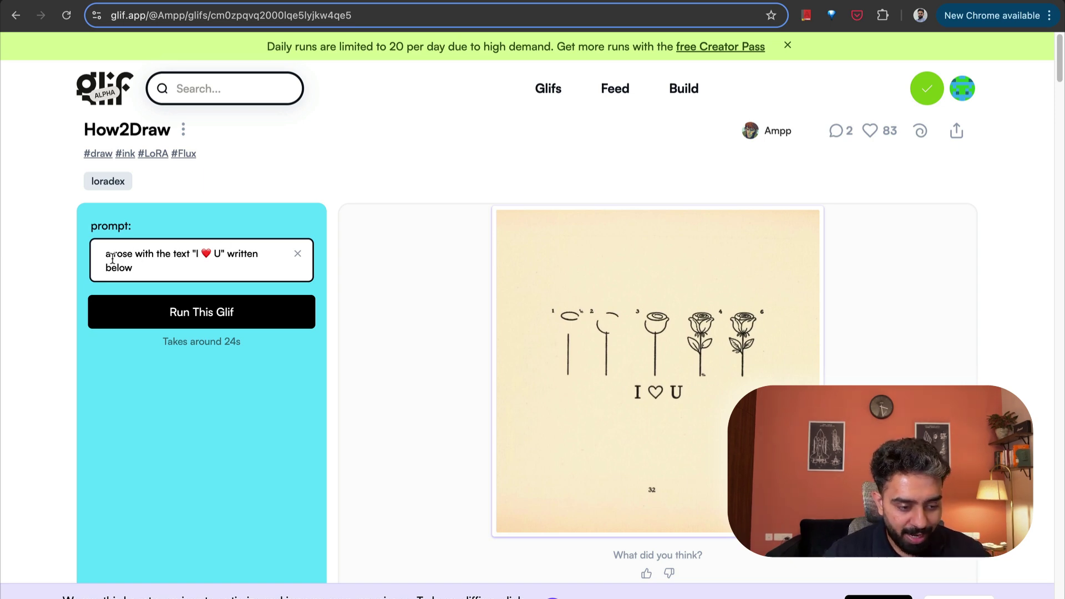
{"action": "left_click_drag", "start_coordinate": [113, 258], "coordinate": [194, 253]}
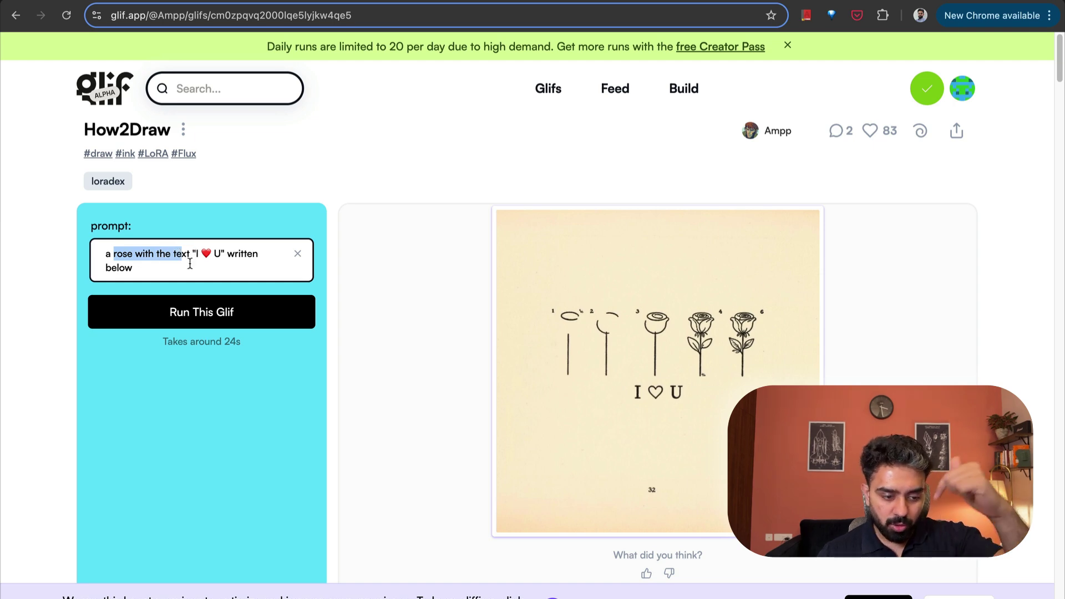
{"action": "mouse_move", "coordinate": [654, 419]}
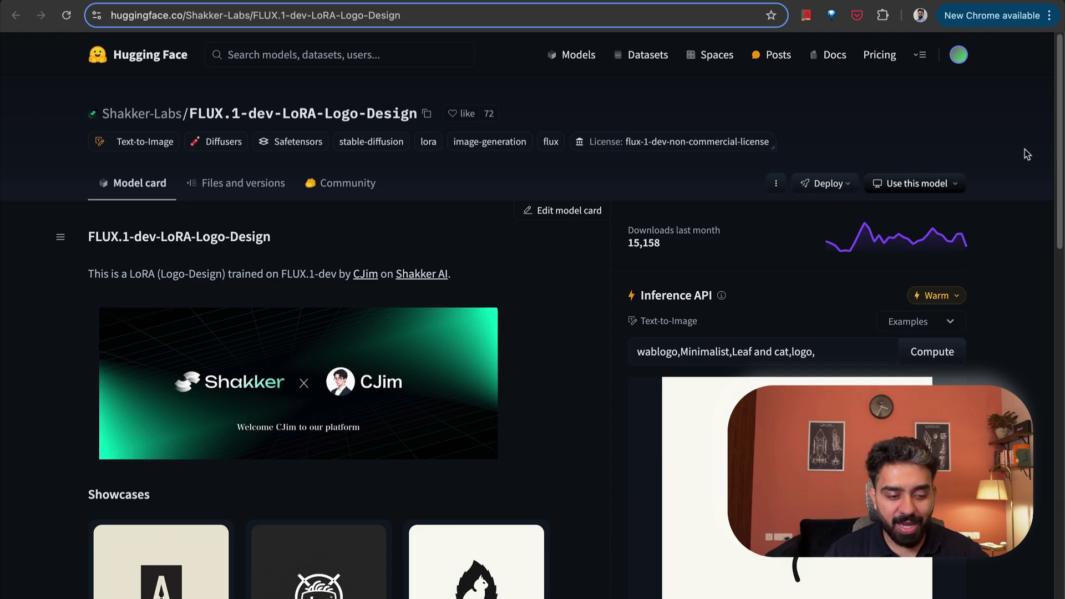
Select the whole example logo prompt in the FLUX.1-dev-LoRA-Logo-Design Inference API.
{"action": "scroll", "coordinate": [632, 387], "scroll_direction": "down", "scroll_amount": 20}
{"action": "scroll", "coordinate": [632, 388], "scroll_direction": "up", "scroll_amount": 10}
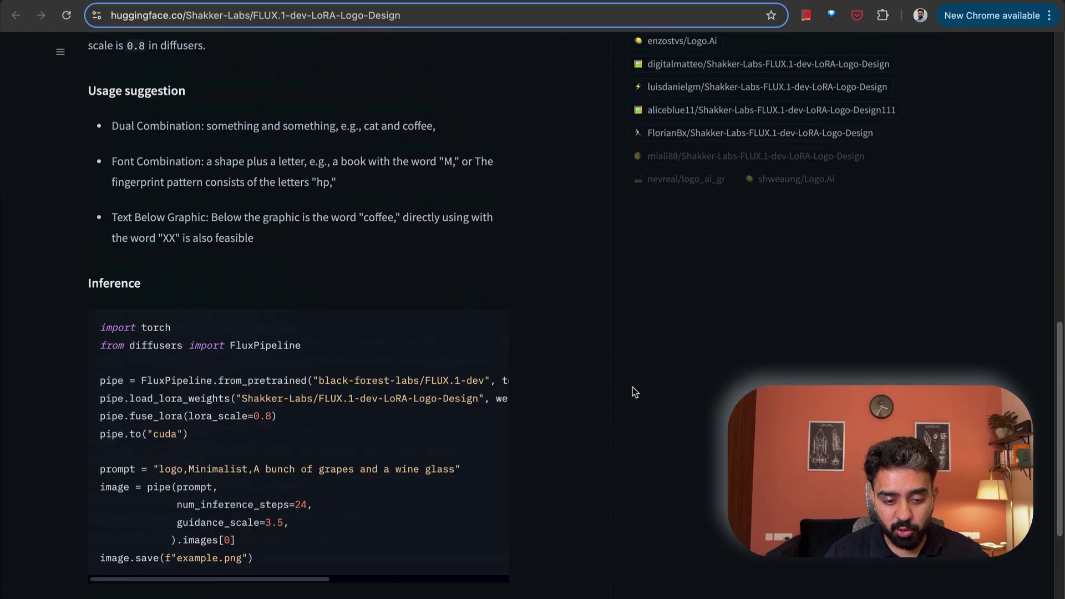
{"action": "scroll", "coordinate": [632, 387], "scroll_direction": "up", "scroll_amount": 8}
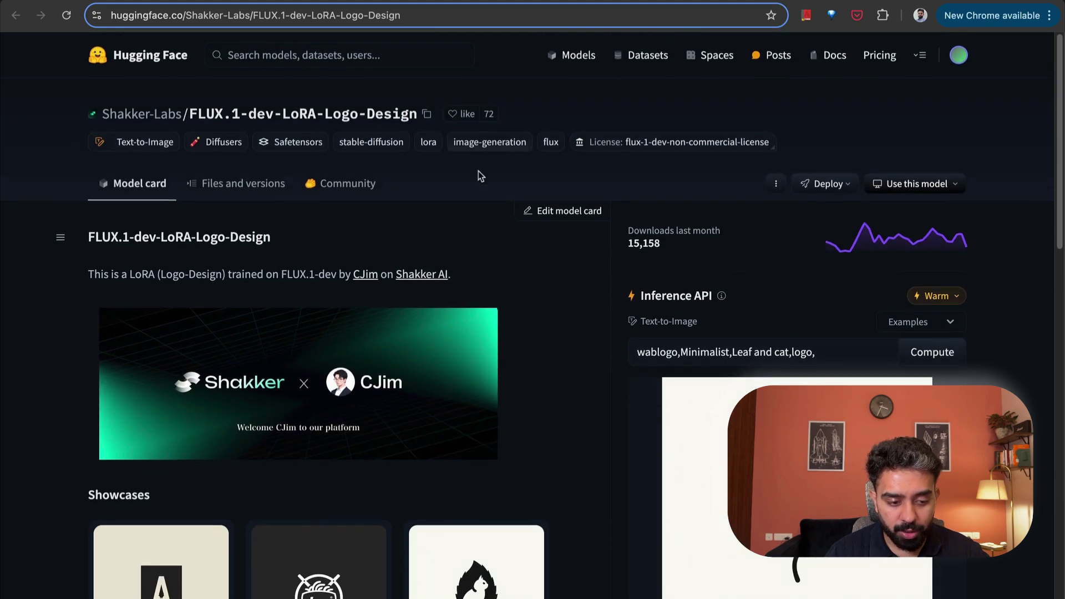
{"action": "left_click", "coordinate": [801, 360]}
{"action": "key", "text": "super+a"}
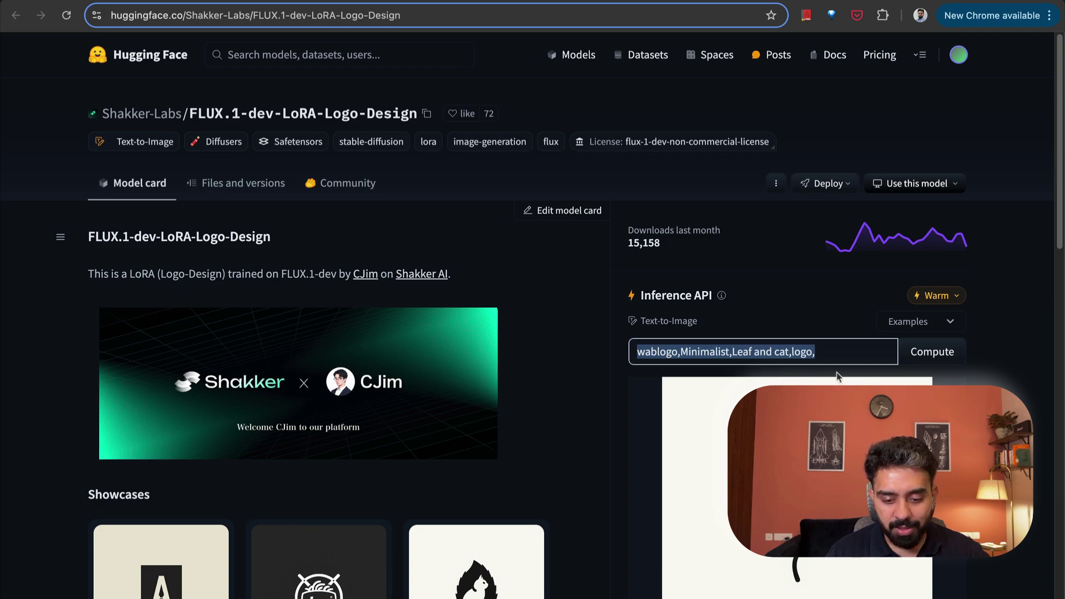
{"action": "scroll", "coordinate": [574, 461], "scroll_direction": "down", "scroll_amount": 9}
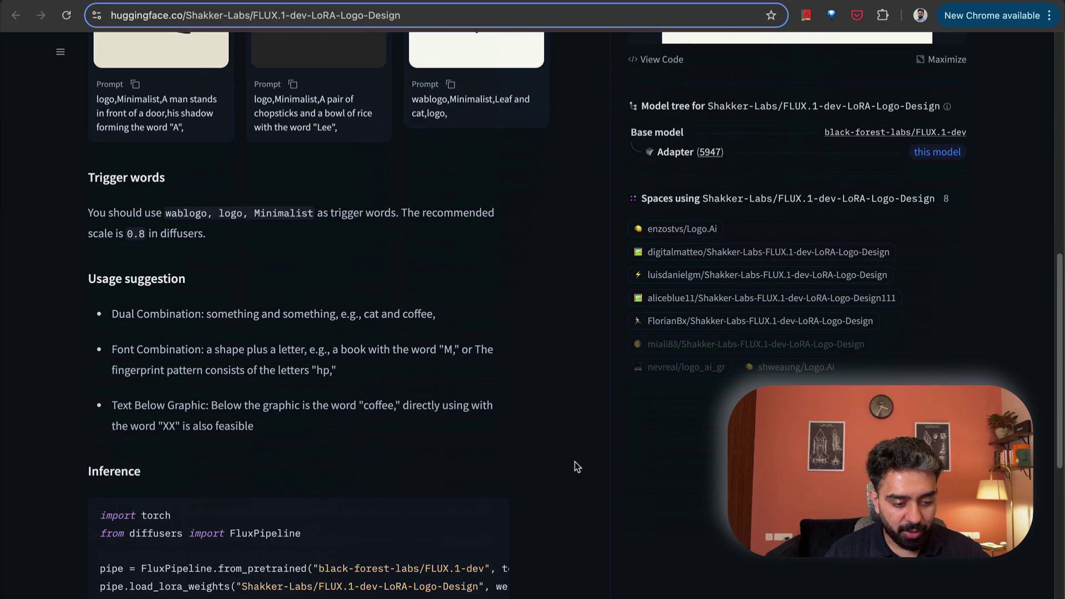
{"action": "scroll", "coordinate": [574, 461], "scroll_direction": "down", "scroll_amount": 2}
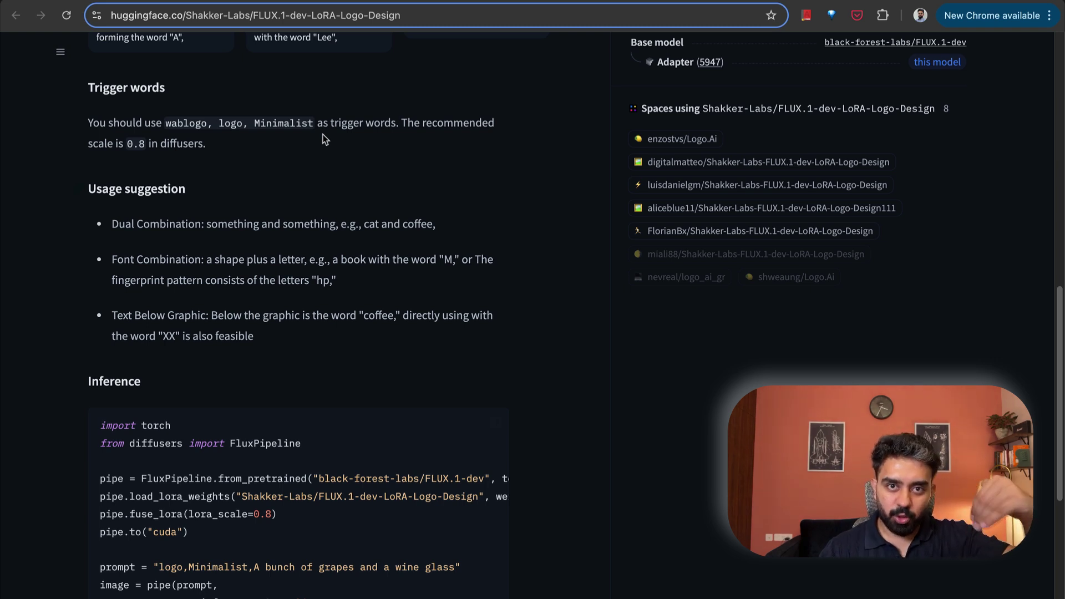
{"action": "scroll", "coordinate": [292, 391], "scroll_direction": "down", "scroll_amount": 1}
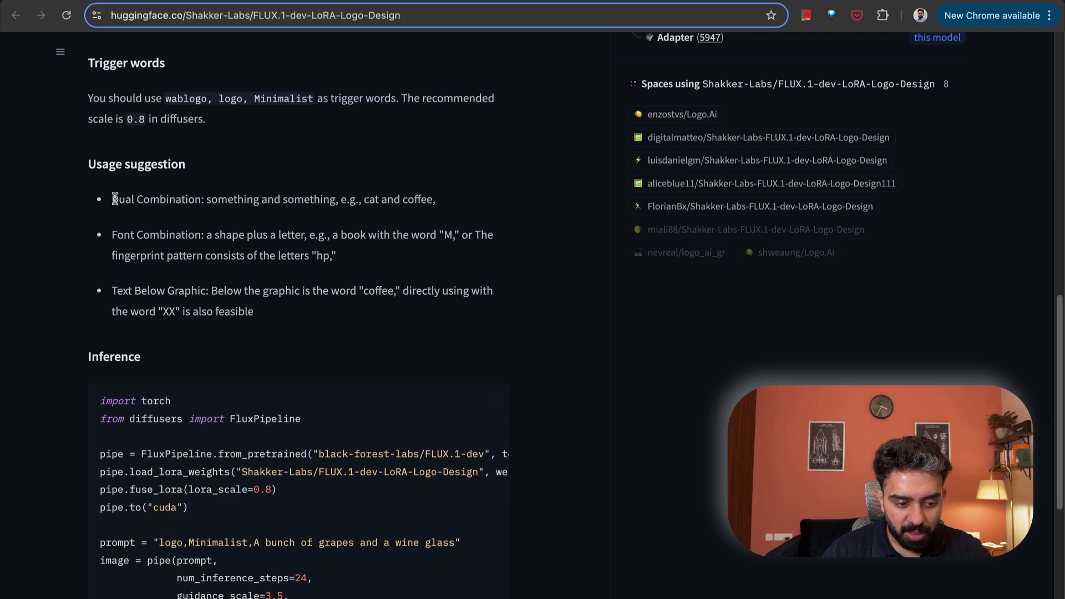
{"action": "left_click_drag", "start_coordinate": [113, 199], "coordinate": [204, 199]}
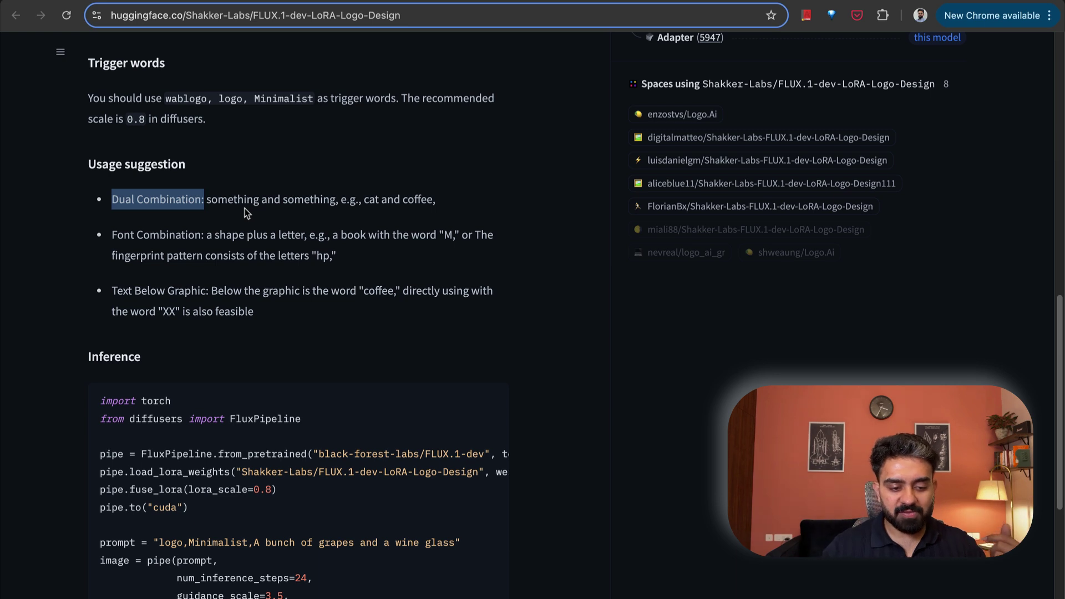
{"action": "left_click_drag", "start_coordinate": [364, 201], "coordinate": [426, 203]}
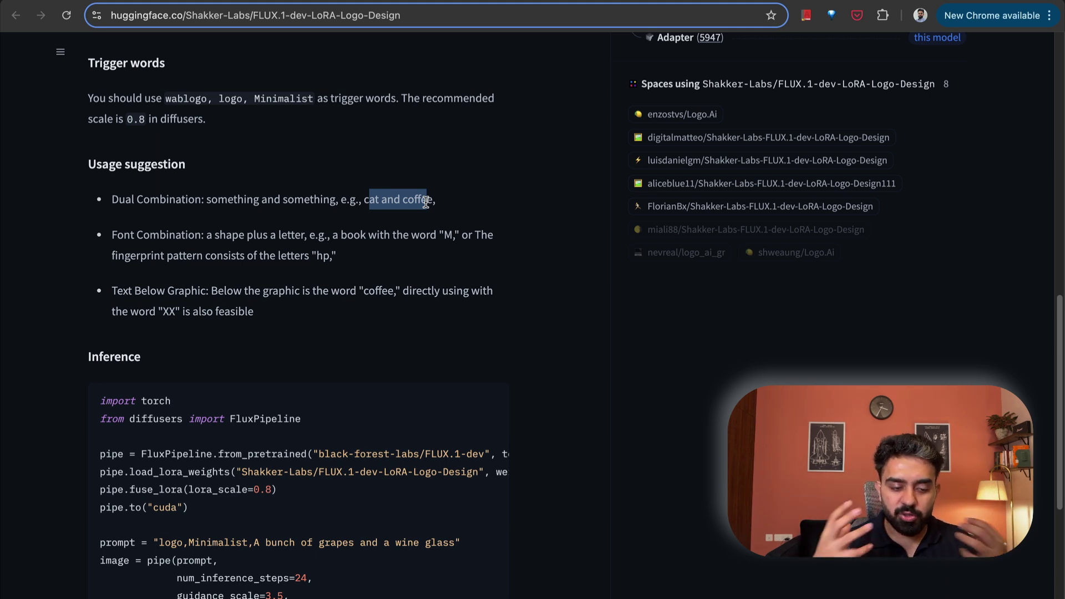
{"action": "left_click", "coordinate": [425, 203]}
{"action": "left_click_drag", "start_coordinate": [214, 236], "coordinate": [361, 258]}
{"action": "left_click", "coordinate": [360, 256]}
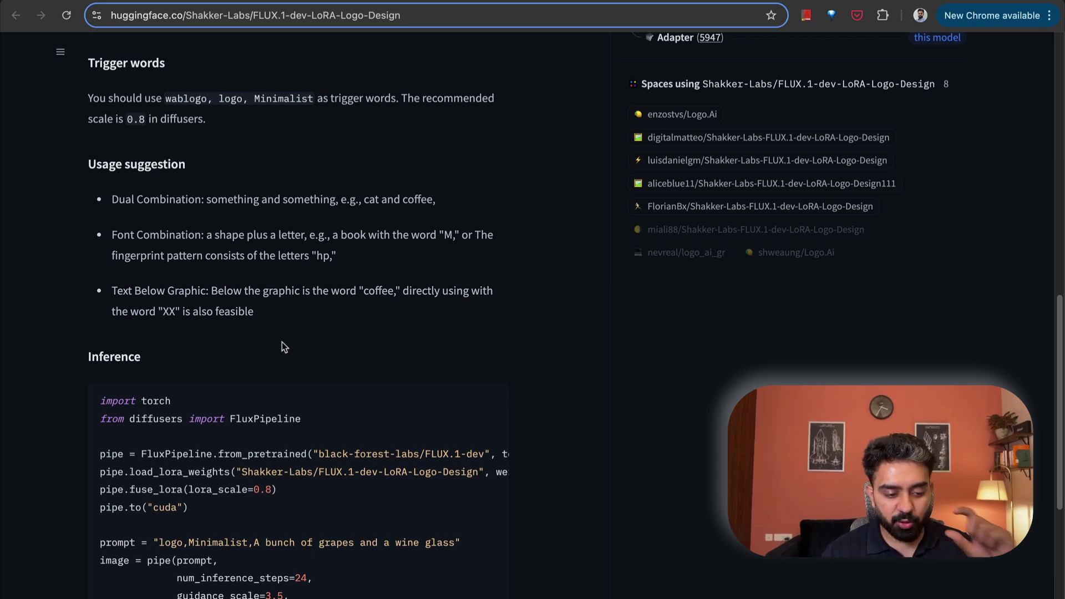
In Shakker AI, reuse the third Podlimes logo's prompt in the prompt box.
{"action": "key", "text": "ctrl+Tab"}
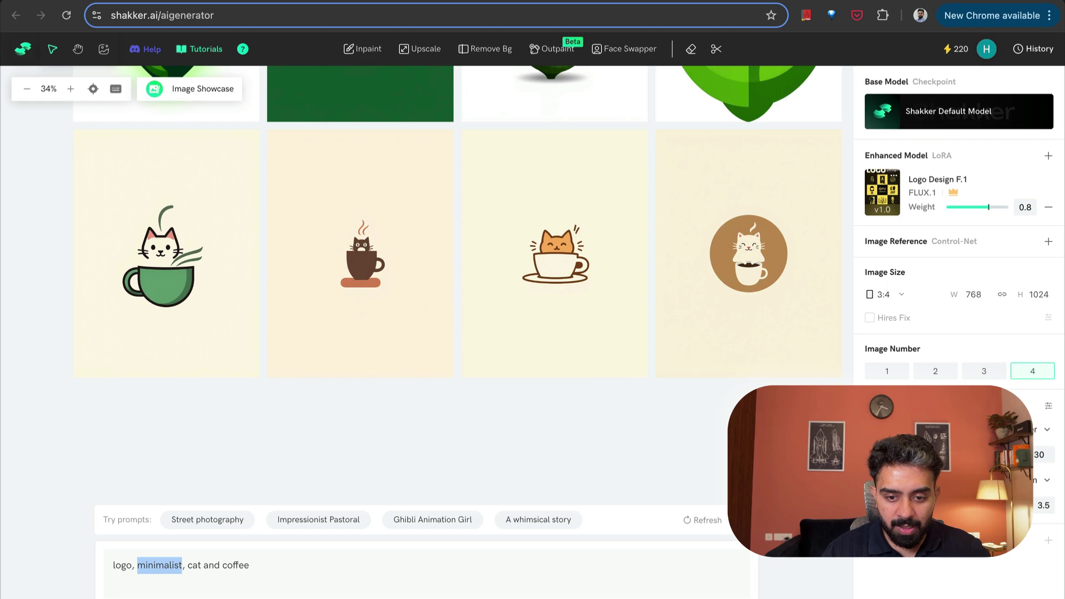
{"action": "scroll", "coordinate": [559, 345], "scroll_direction": "up", "scroll_amount": 10}
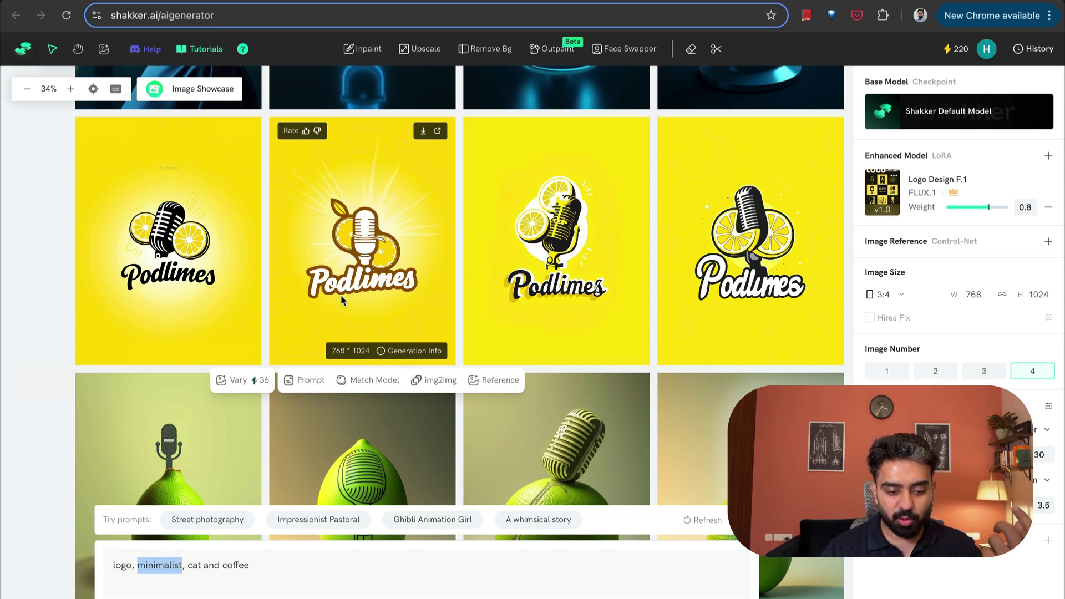
{"action": "left_click", "coordinate": [403, 250]}
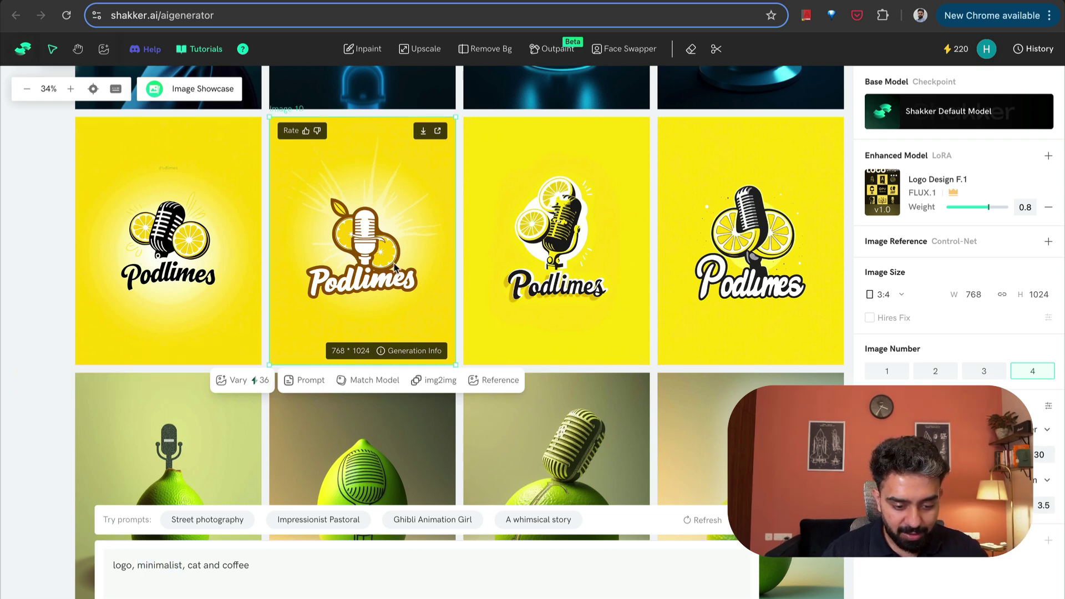
{"action": "left_click", "coordinate": [517, 272]}
{"action": "left_click", "coordinate": [503, 381]}
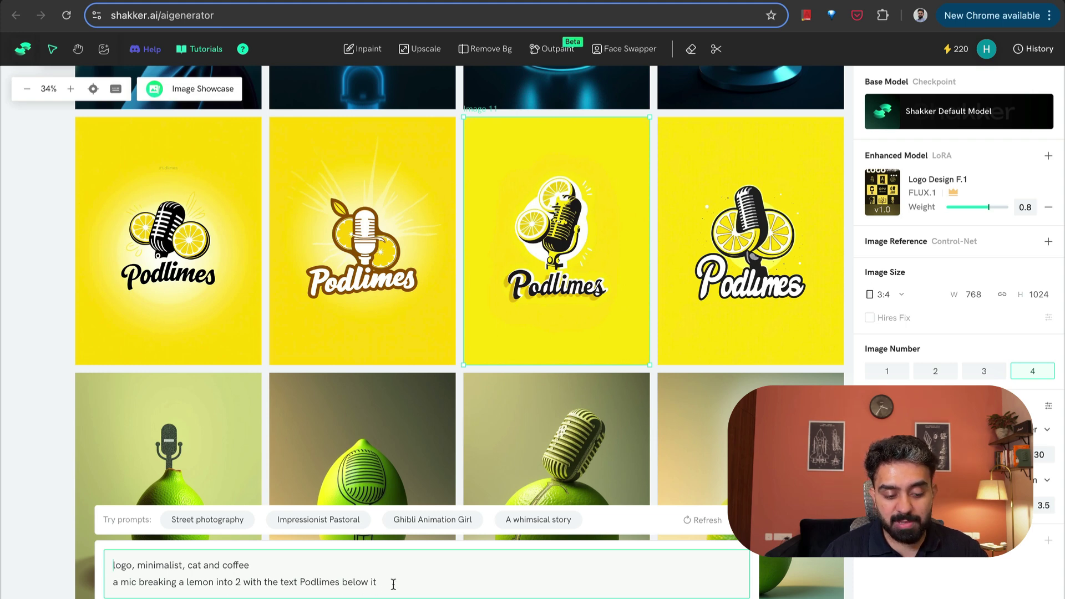
Delete all of the cat-and-coffee logo text from the prompt box.
{"action": "left_click_drag", "start_coordinate": [391, 586], "coordinate": [309, 584]}
{"action": "left_click", "coordinate": [414, 586]}
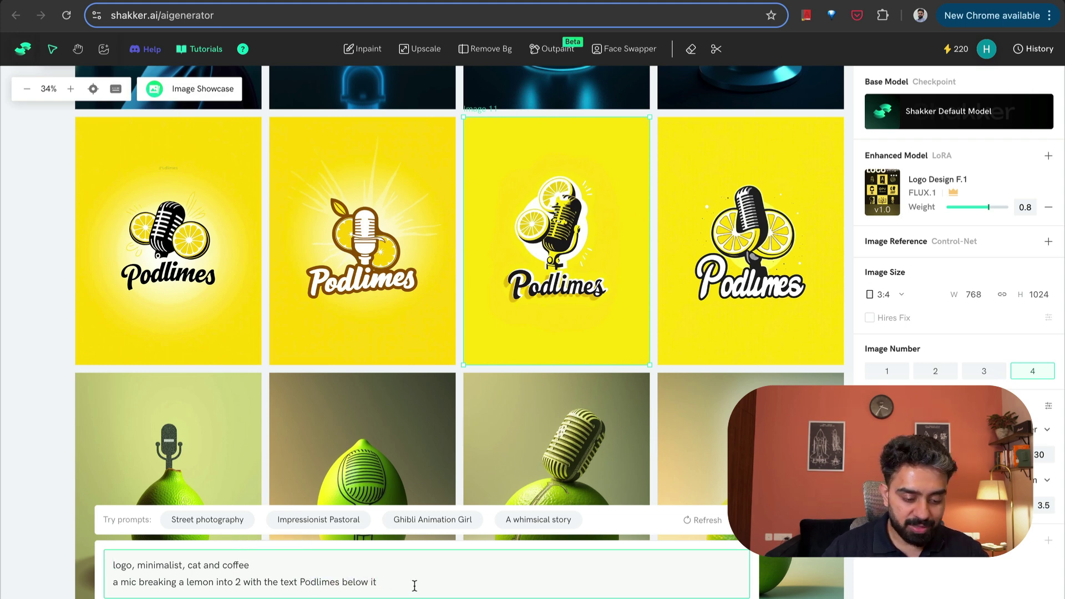
{"action": "key", "text": "ctrl+a"}
{"action": "key", "text": "BackSpace"}
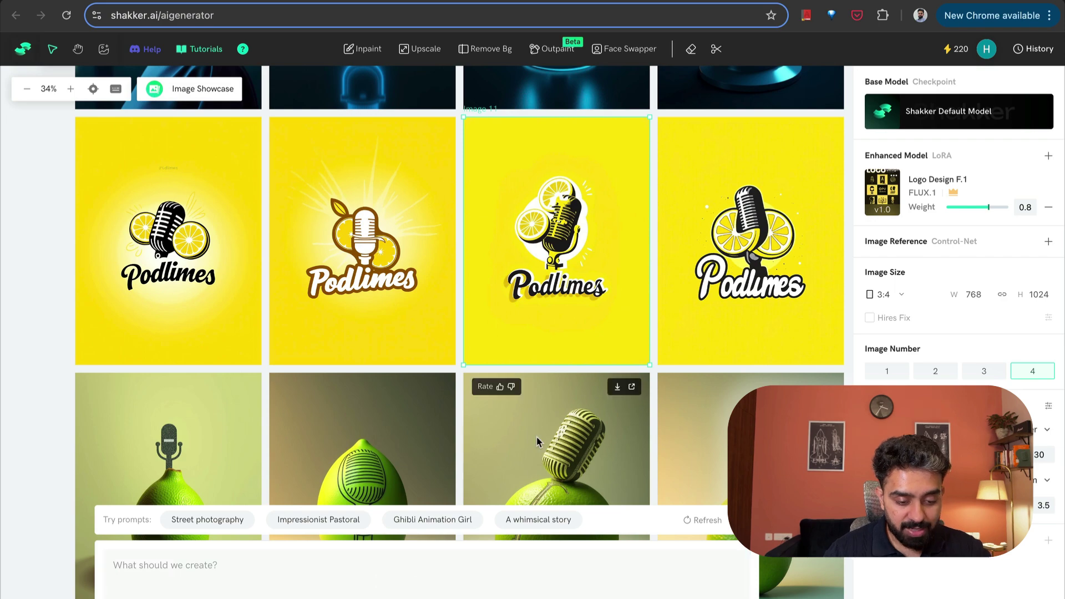
{"action": "scroll", "coordinate": [537, 441], "scroll_direction": "down", "scroll_amount": 3}
{"action": "scroll", "coordinate": [536, 441], "scroll_direction": "down", "scroll_amount": 10}
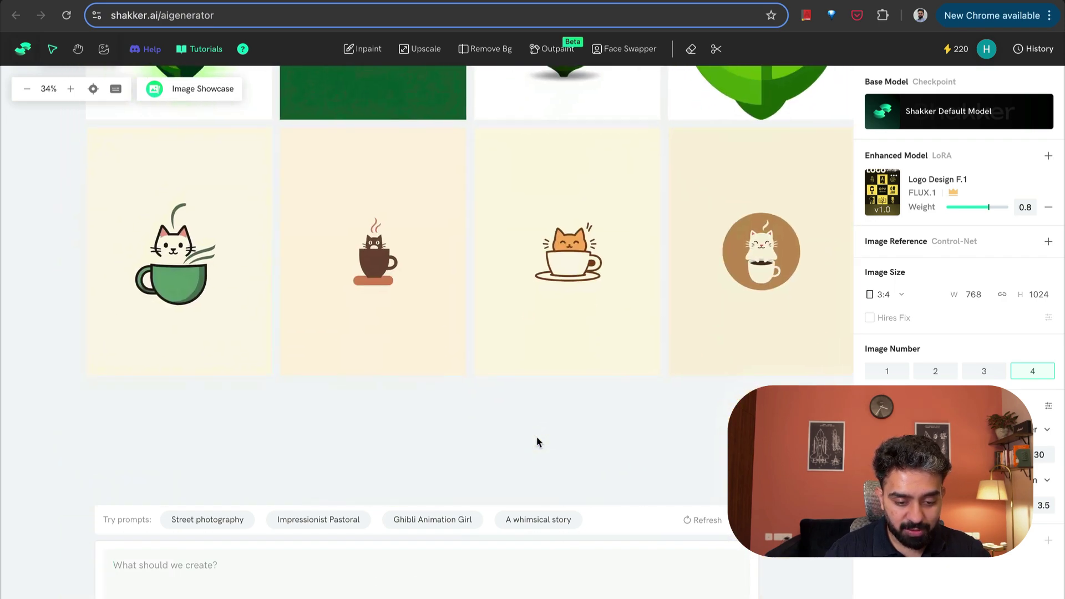
Generate logos from 'logo, minimalist, strawberry and chocolate', then append 'with text "chocostrawberry"'.
{"action": "left_click", "coordinate": [226, 563]}
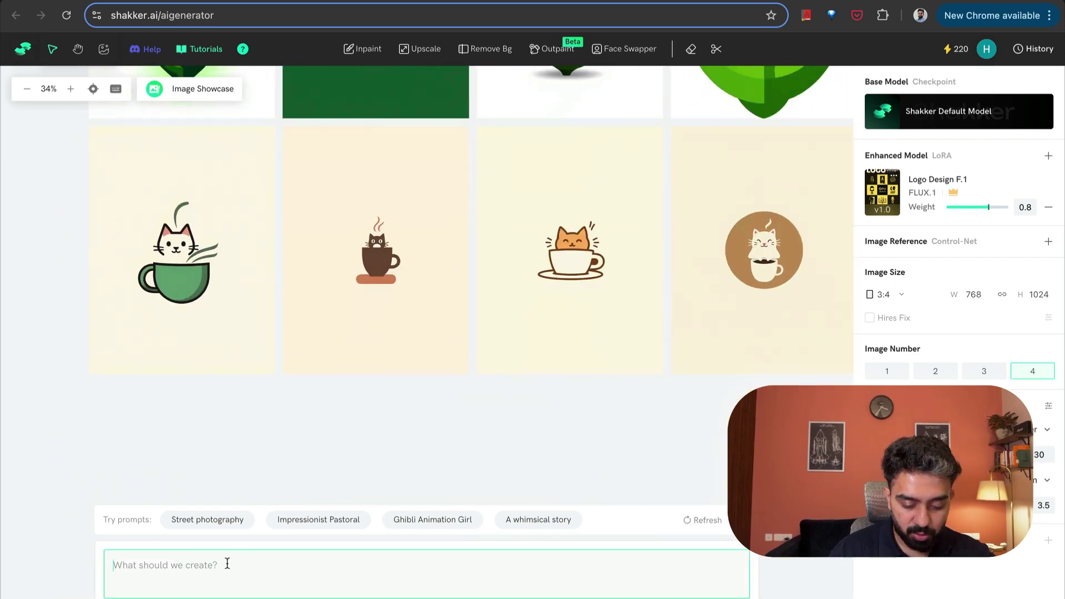
{"action": "type", "text": "logo, minim"}
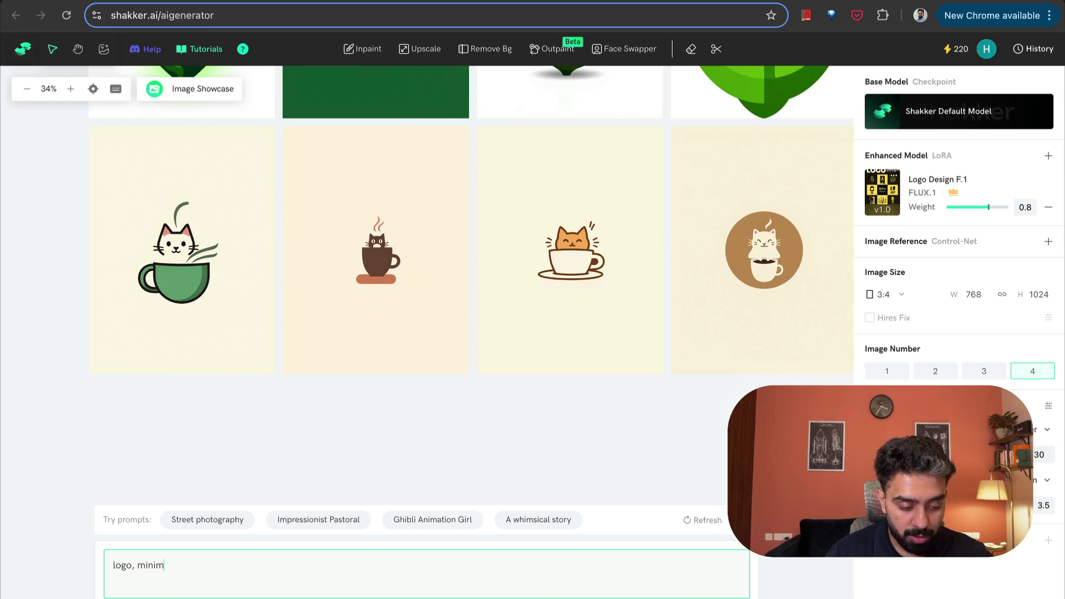
{"action": "type", "text": "alist,"}
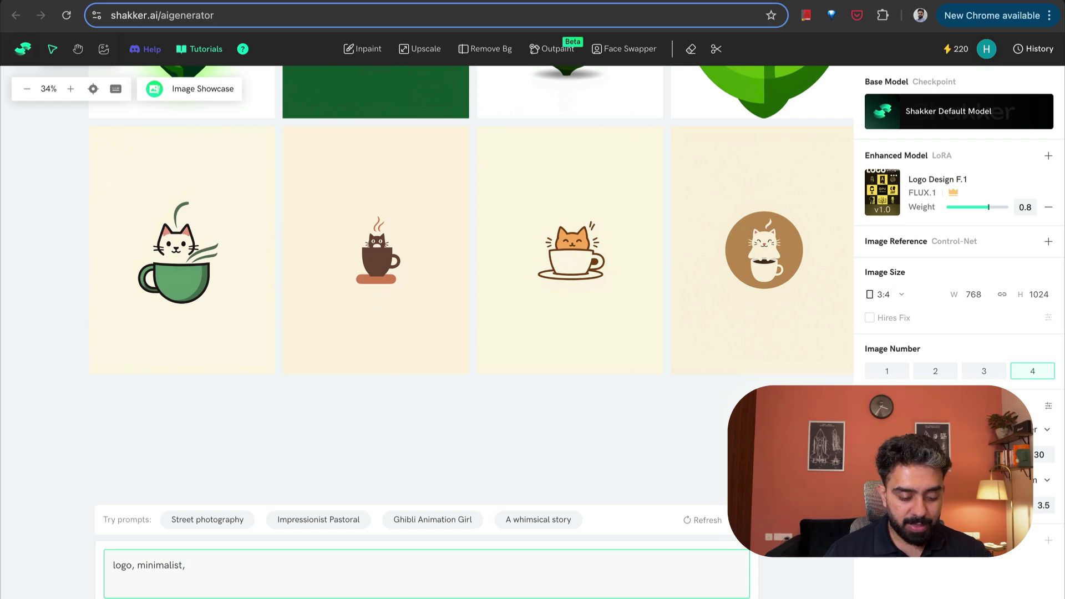
{"action": "type", "text": "straebw"}
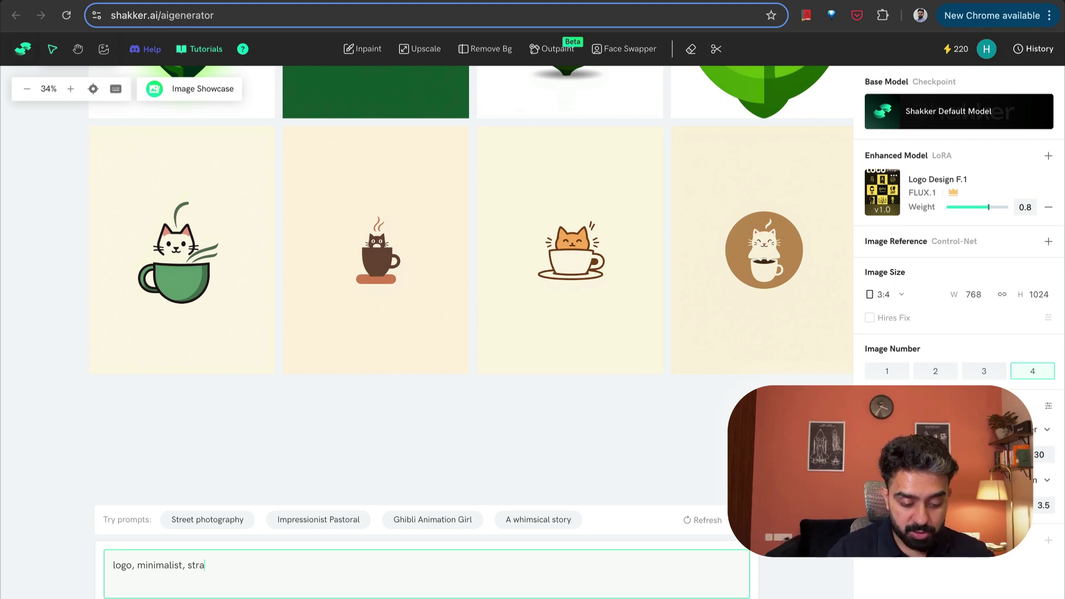
{"action": "key", "text": "BackSpace"}
{"action": "key", "text": "BackSpace"}
{"action": "key", "text": "BackSpace"}
{"action": "type", "text": "wberry and "}
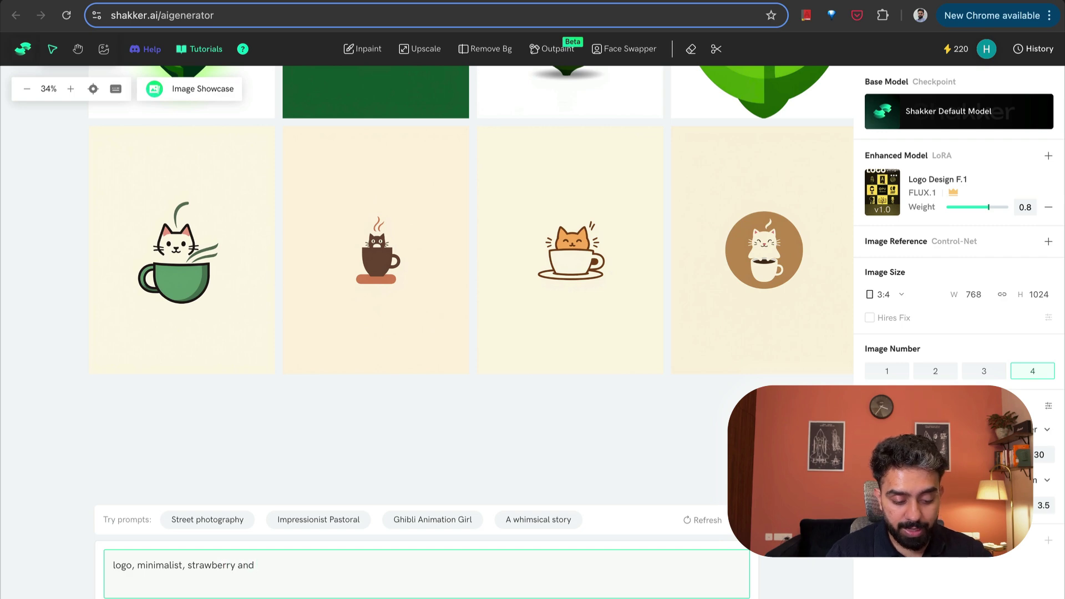
{"action": "type", "text": "chocola"}
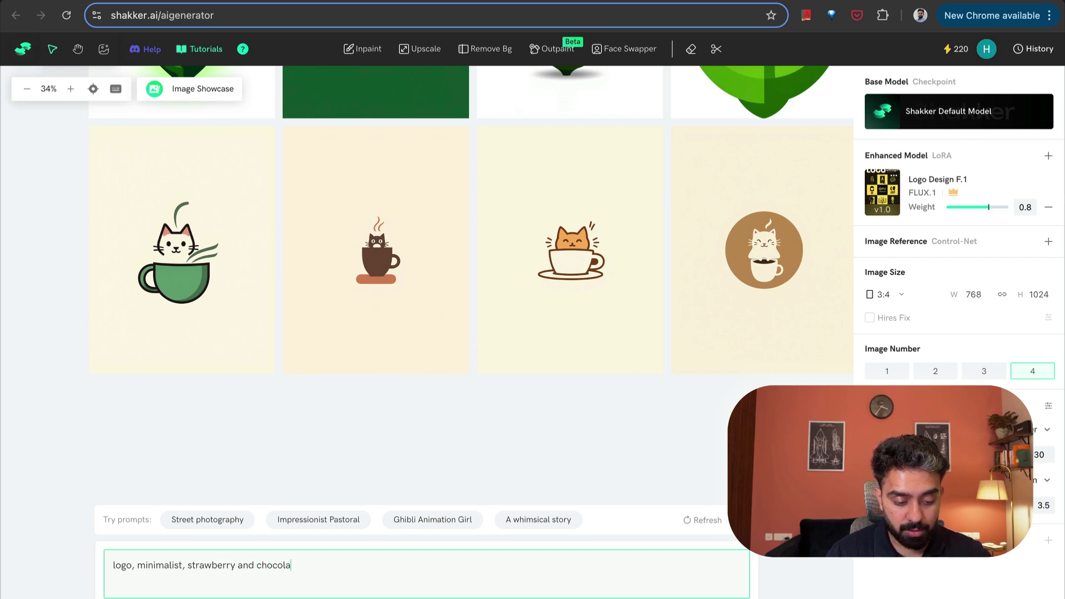
{"action": "type", "text": "te"}
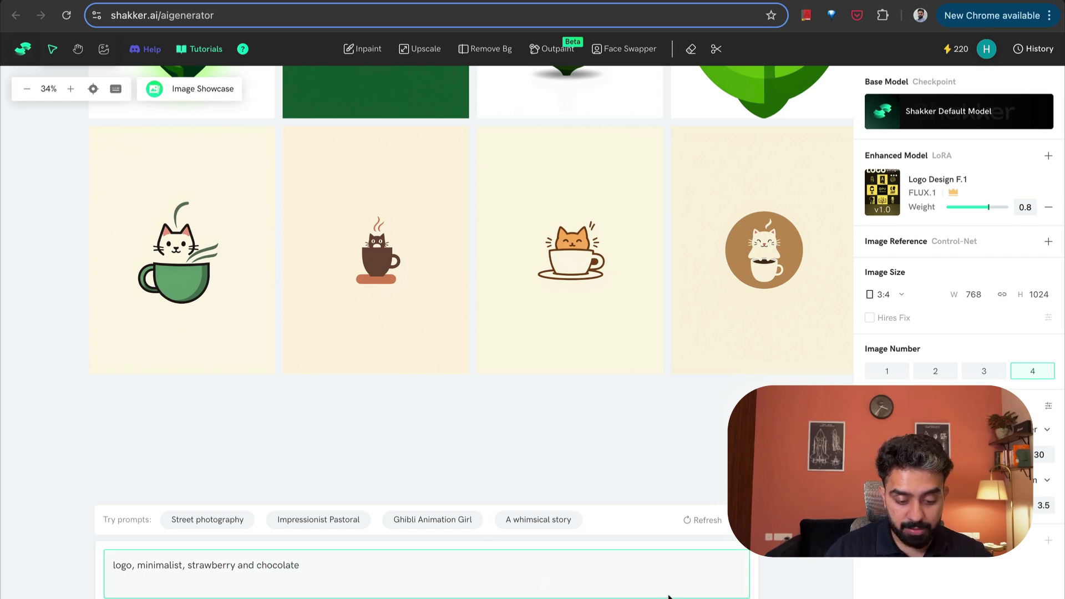
{"action": "key", "text": "Return"}
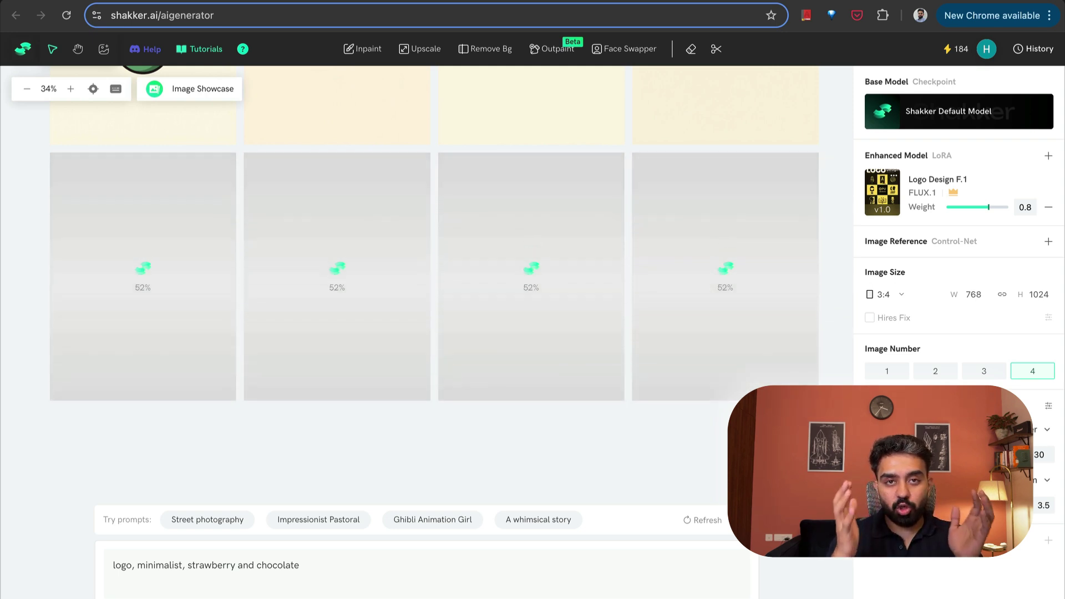
{"action": "type", "text": "with text \"chocostrawberry\""}
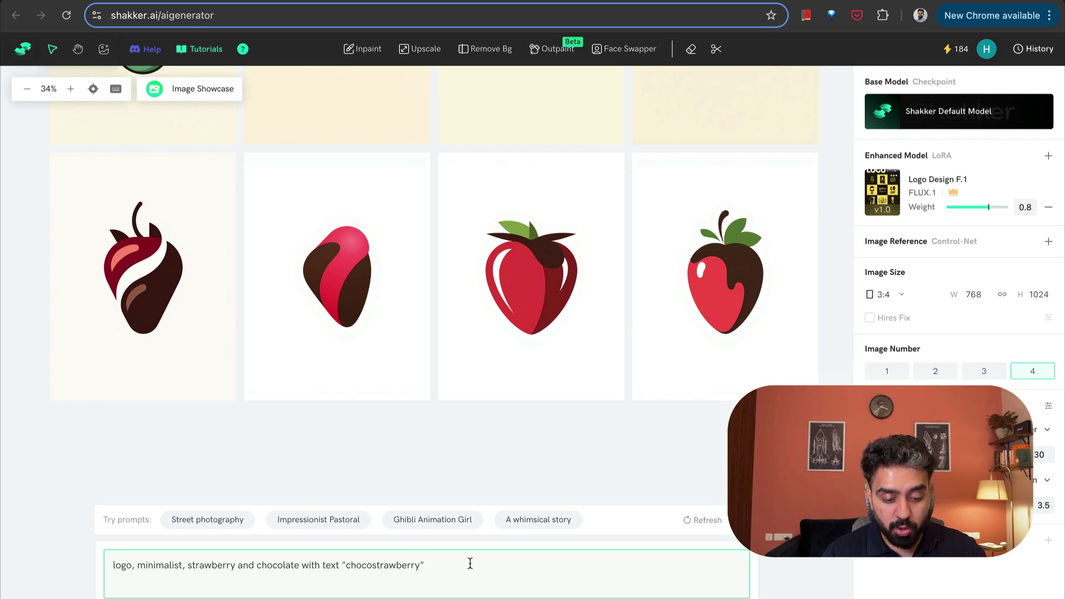
Append 'below it' to the logo prompt to place the text under the graphic.
{"action": "type", "text": "below it"}
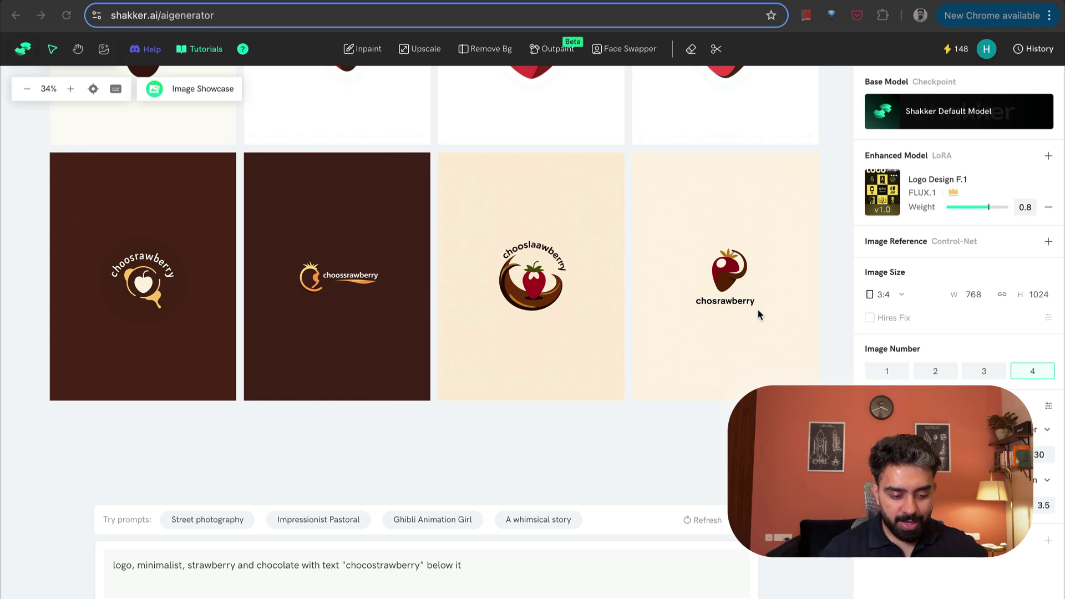
Replace 'chocostrawberry' with 'strawberry' in the prompt and regenerate the logos.
{"action": "double_click", "coordinate": [372, 565]}
{"action": "type", "text": "strae"}
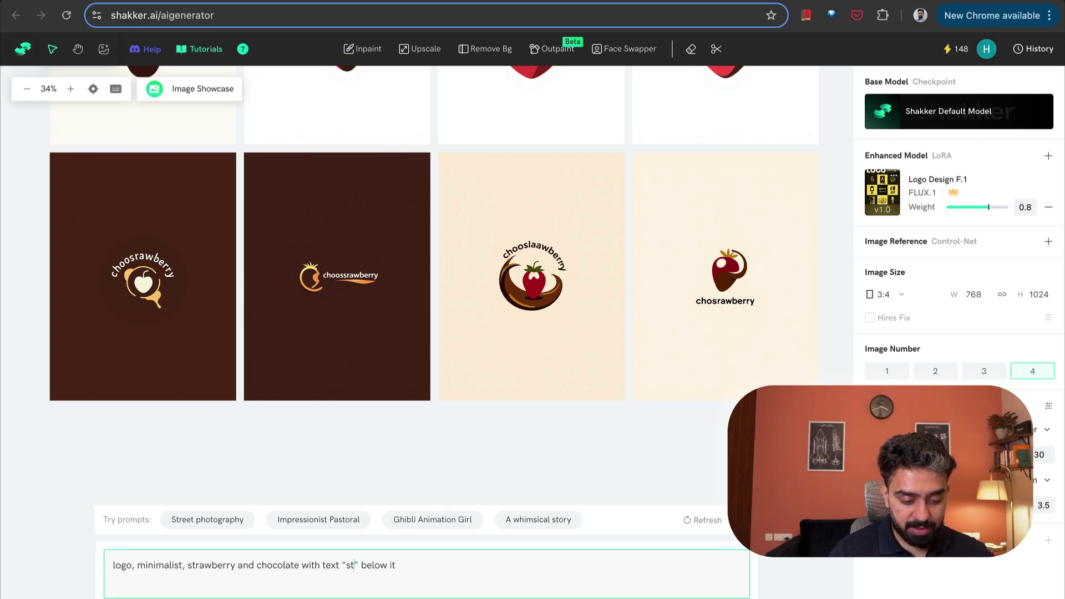
{"action": "key", "text": "BackSpace"}
{"action": "type", "text": "wberry"}
{"action": "key", "text": "Escape"}
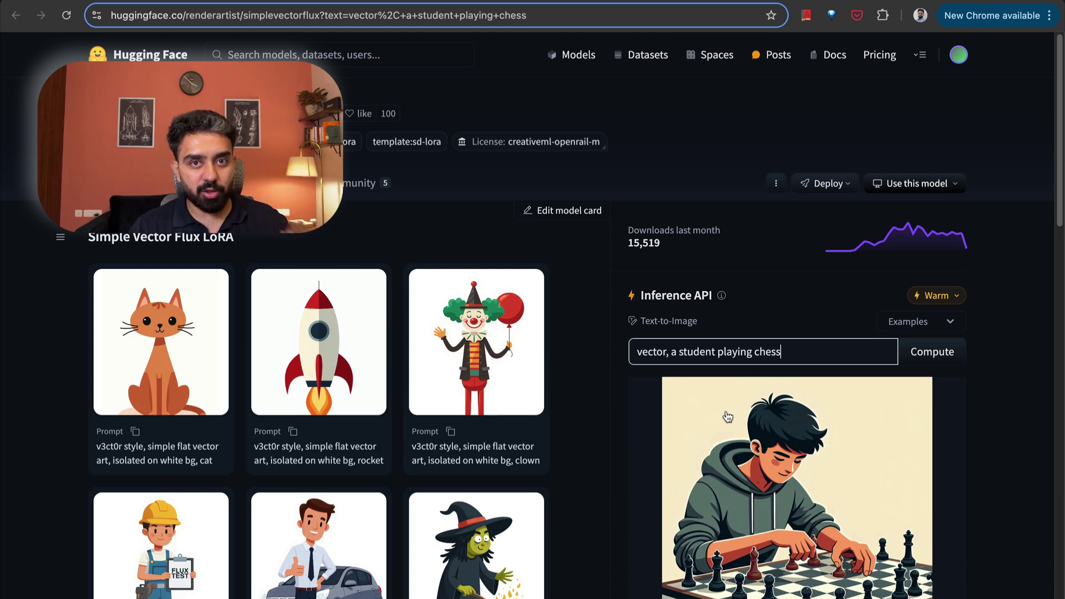
Replace 'playing chess' with 'solving a math problem on a paper' and compute the image.
{"action": "scroll", "coordinate": [599, 404], "scroll_direction": "down", "scroll_amount": 3}
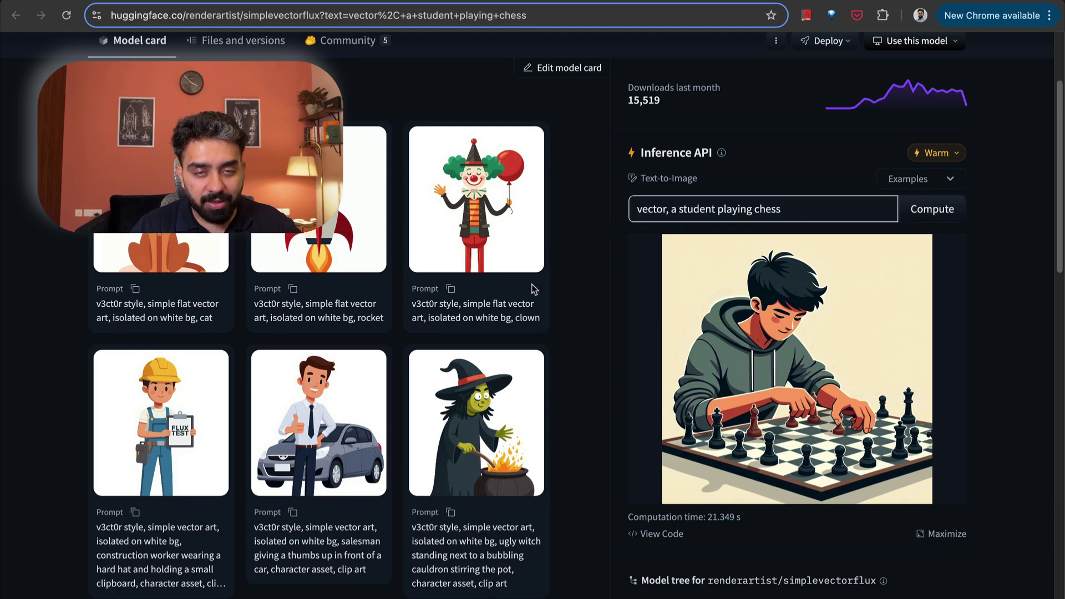
{"action": "double_click", "coordinate": [639, 209]}
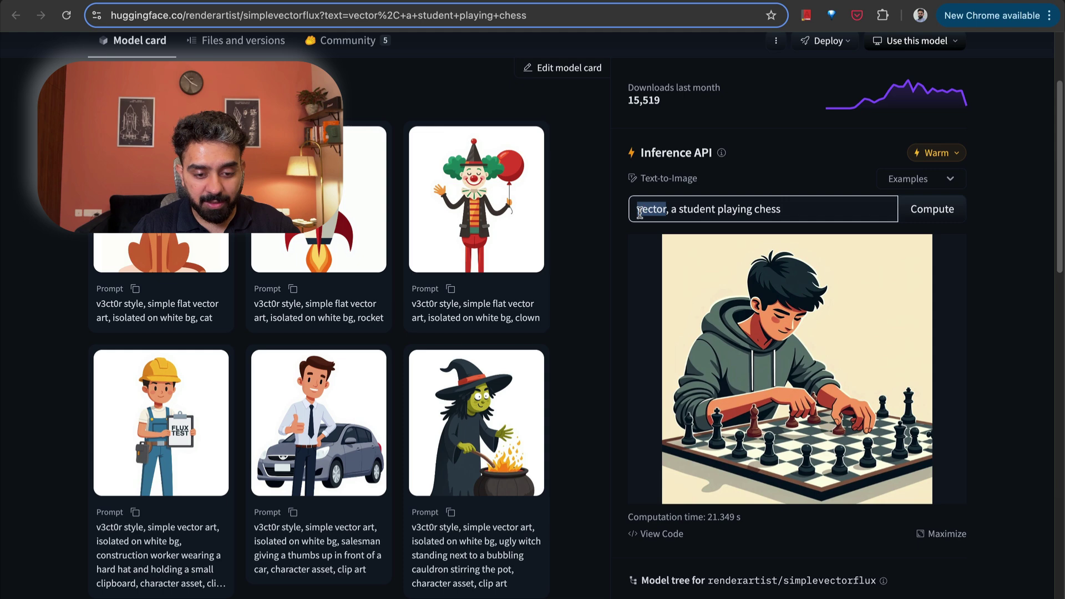
{"action": "left_click_drag", "start_coordinate": [670, 210], "coordinate": [797, 209]}
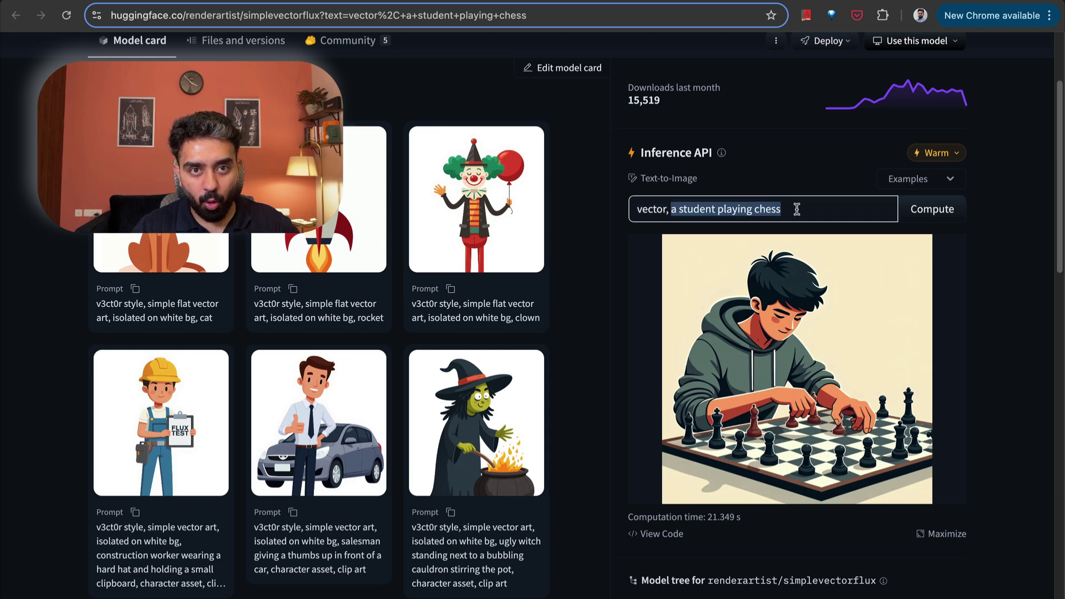
{"action": "left_click", "coordinate": [799, 209]}
{"action": "key", "text": "shift+Left"}
{"action": "key", "text": "shift+Left"}
{"action": "key", "text": "shift+Left"}
{"action": "key", "text": "shift+Left"}
{"action": "key", "text": "shift+Left"}
{"action": "key", "text": "shift+Left"}
{"action": "key", "text": "shift+Left"}
{"action": "key", "text": "shift+Left"}
{"action": "key", "text": "shift+Left"}
{"action": "key", "text": "shift+Left"}
{"action": "key", "text": "shift+Left"}
{"action": "key", "text": "shift+Left"}
{"action": "key", "text": "shift+Left"}
{"action": "key", "text": "shift+Left"}
{"action": "key", "text": "shift+Left"}
{"action": "key", "text": "shift+Left"}
{"action": "key", "text": "shift+Left"}
{"action": "key", "text": "shift+Left"}
{"action": "key", "text": "shift+Left"}
{"action": "key", "text": "shift+Right"}
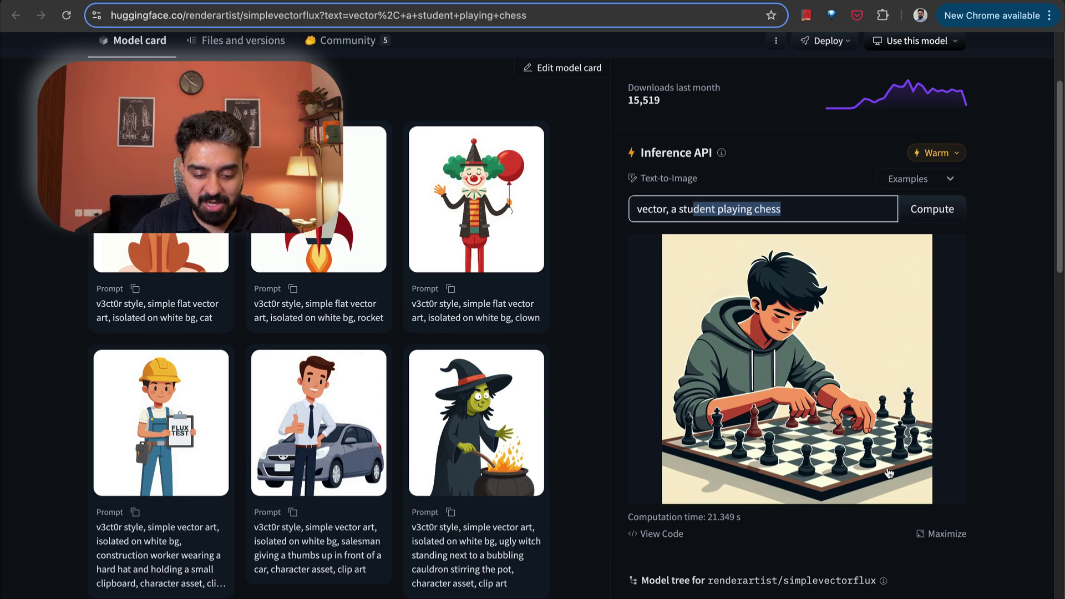
{"action": "left_click_drag", "start_coordinate": [799, 209], "coordinate": [742, 214]}
{"action": "type", "text": "solving a mat"}
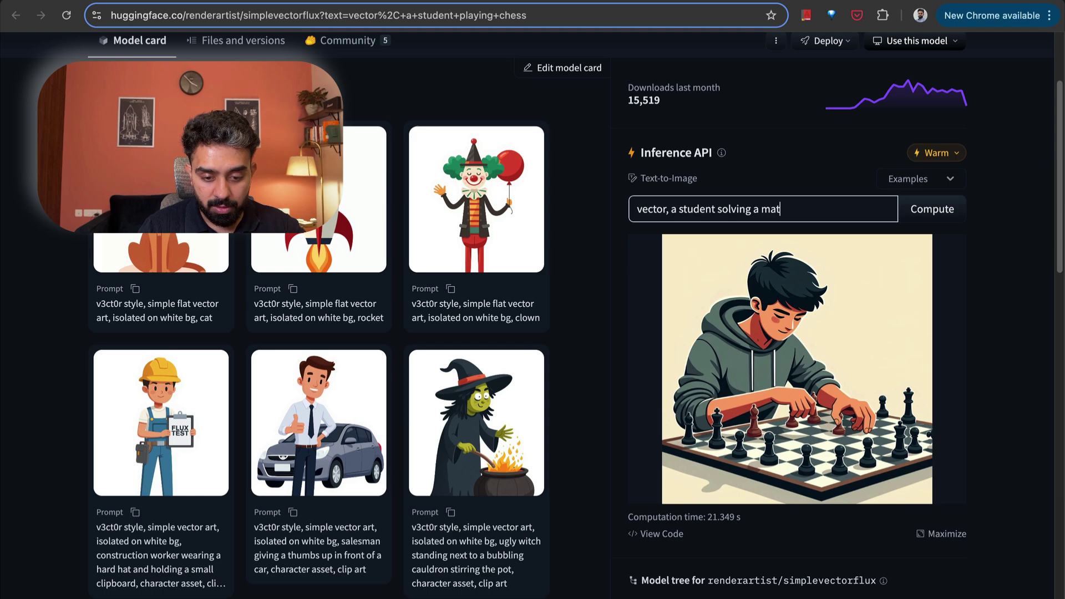
{"action": "type", "text": "h problem"}
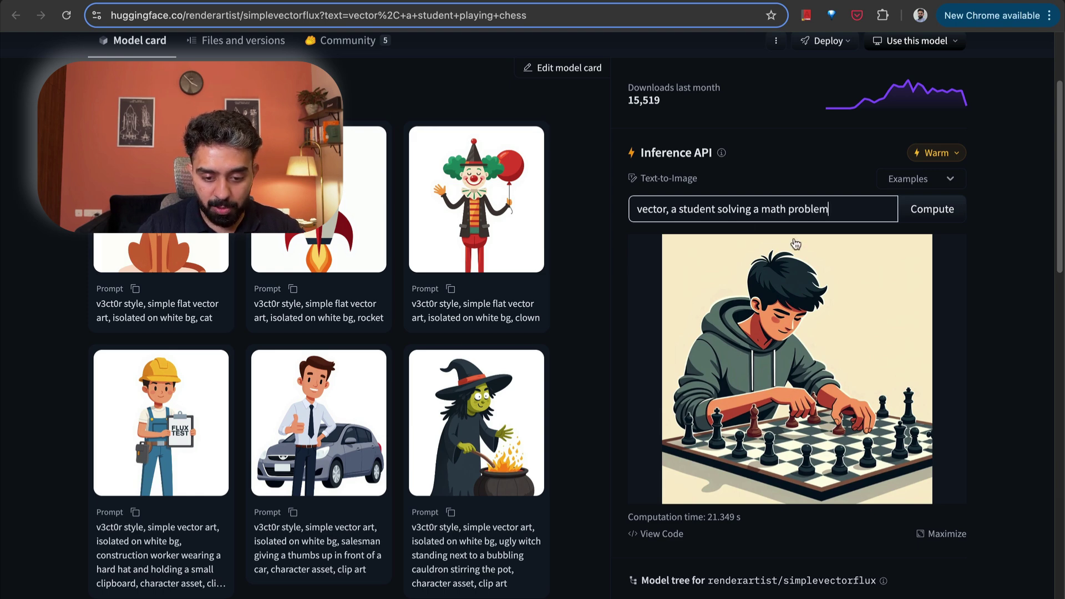
{"action": "type", "text": " on a paper"}
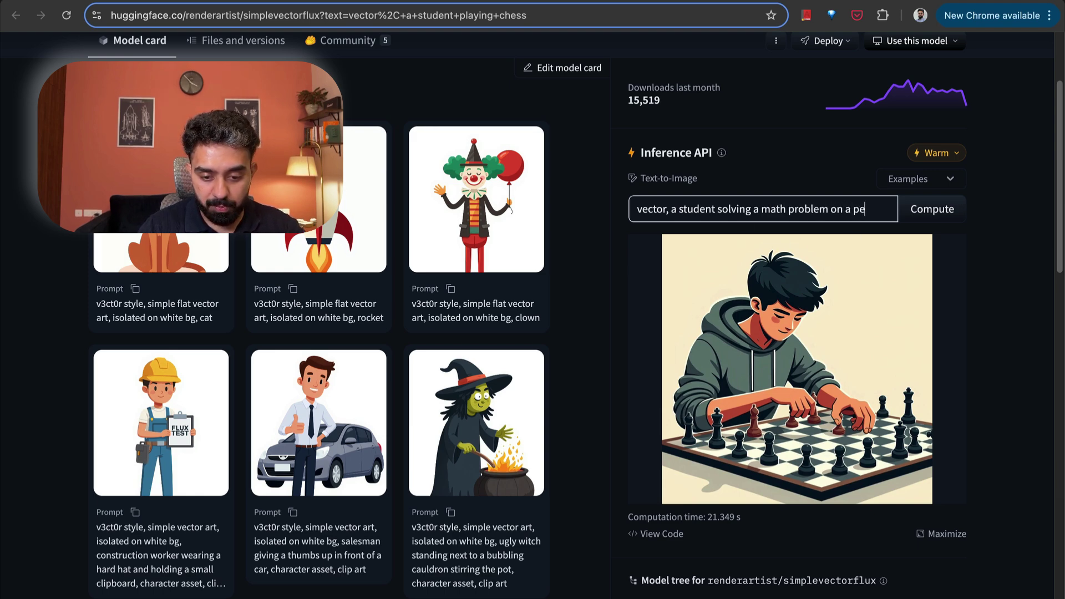
{"action": "left_click", "coordinate": [932, 208]}
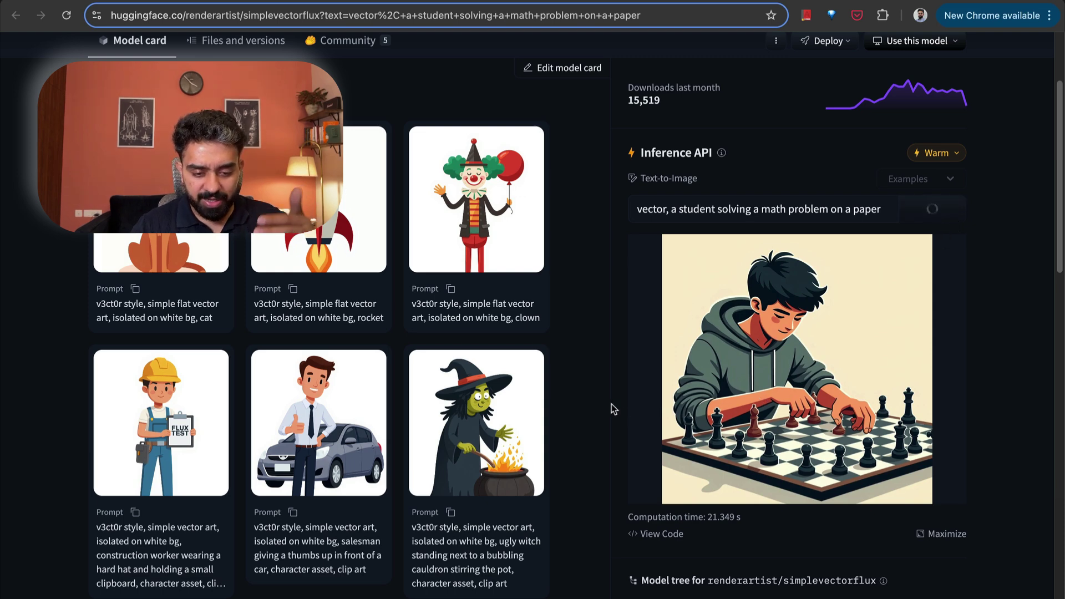
Review the model card's trigger words and highlight the note about synthetic training images.
{"action": "scroll", "coordinate": [610, 411], "scroll_direction": "up", "scroll_amount": 2}
{"action": "scroll", "coordinate": [602, 415], "scroll_direction": "up", "scroll_amount": 2}
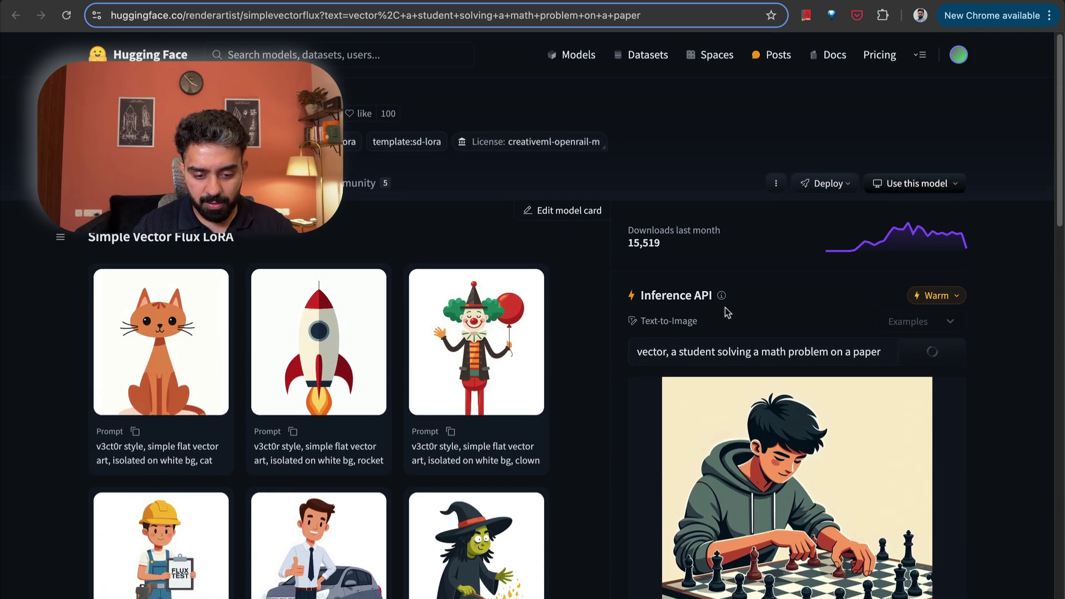
{"action": "scroll", "coordinate": [603, 405], "scroll_direction": "down", "scroll_amount": 15}
{"action": "scroll", "coordinate": [604, 391], "scroll_direction": "down", "scroll_amount": 10}
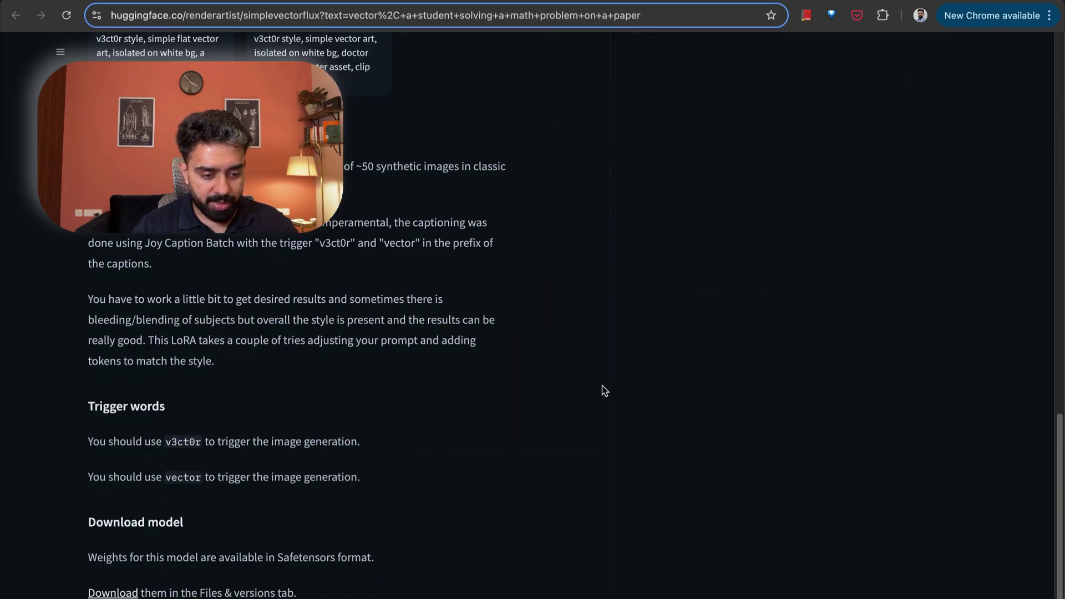
{"action": "left_click_drag", "start_coordinate": [89, 166], "coordinate": [250, 187]}
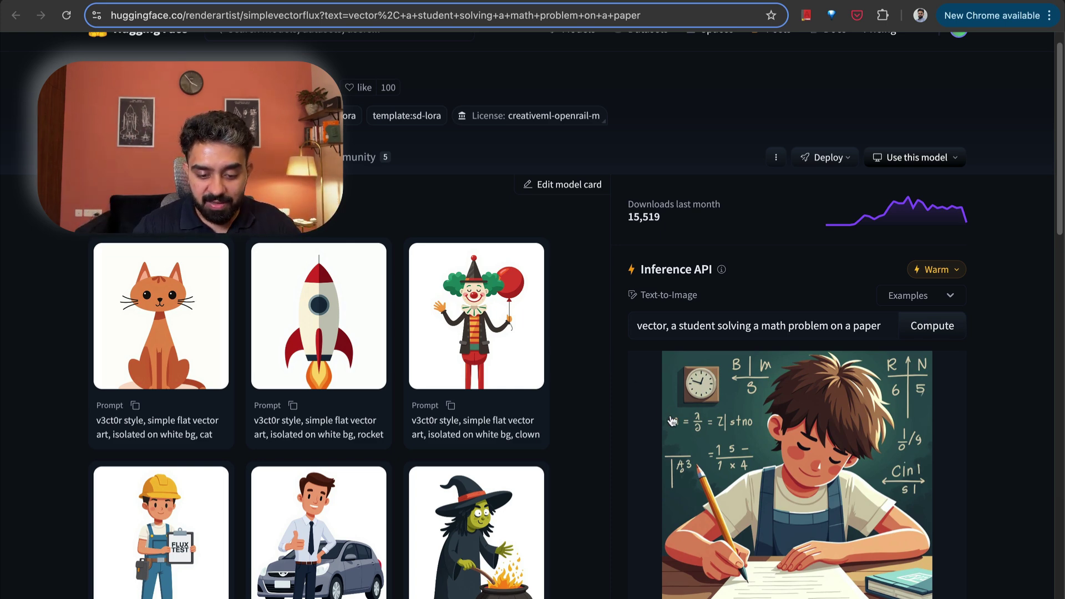
{"action": "scroll", "coordinate": [638, 389], "scroll_direction": "down", "scroll_amount": 3}
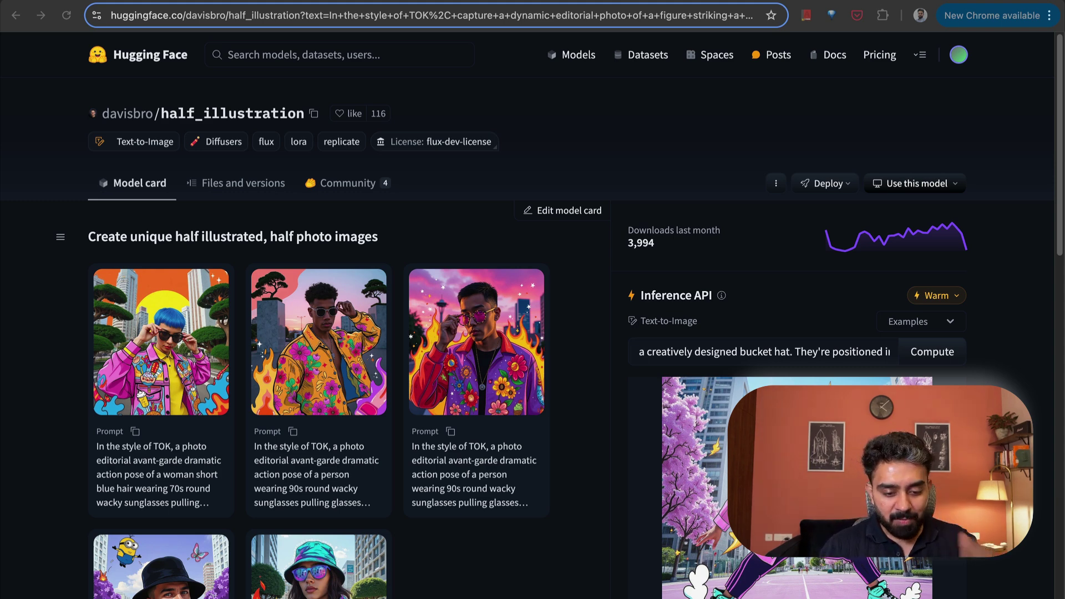
Scroll through the half_illustration description and 'in the style of TOK' trigger words, then back up.
{"action": "scroll", "coordinate": [619, 376], "scroll_direction": "down", "scroll_amount": 3}
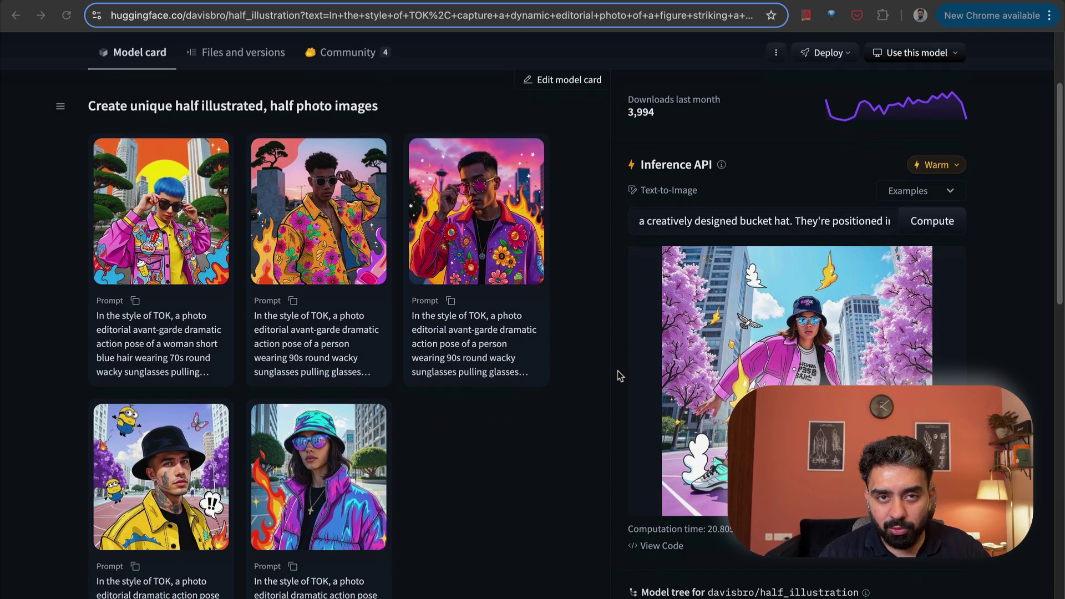
{"action": "scroll", "coordinate": [554, 443], "scroll_direction": "down", "scroll_amount": 2}
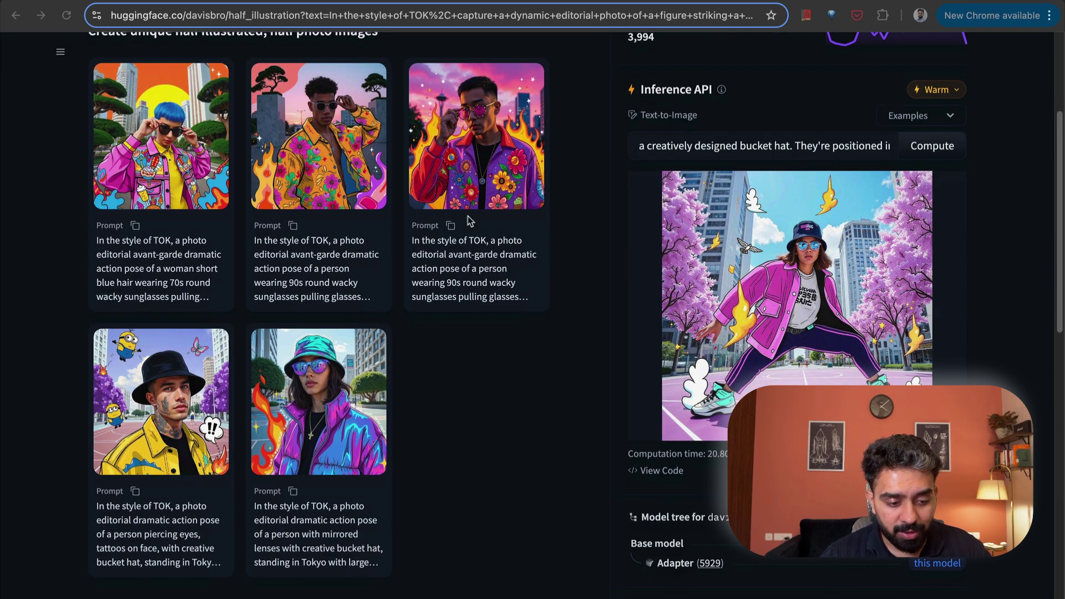
{"action": "scroll", "coordinate": [461, 311], "scroll_direction": "down", "scroll_amount": 10}
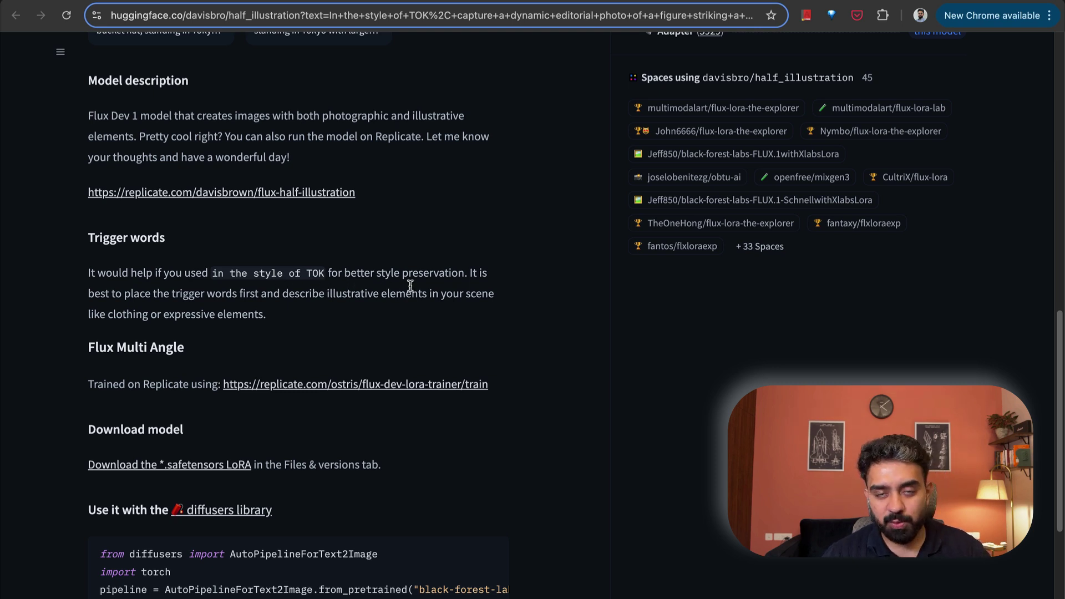
{"action": "scroll", "coordinate": [410, 285], "scroll_direction": "up", "scroll_amount": 10}
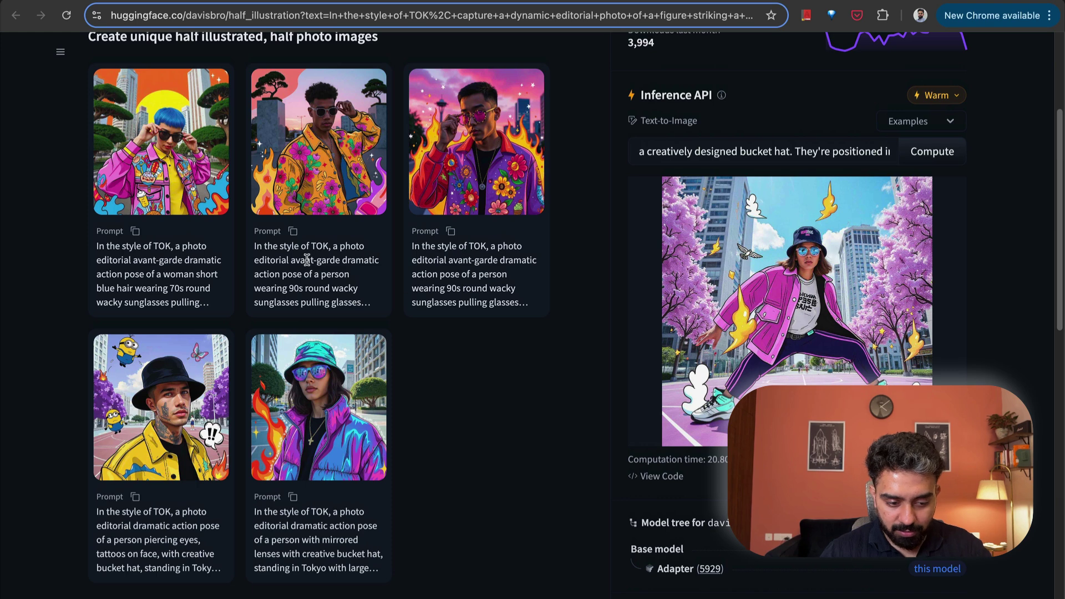
{"action": "scroll", "coordinate": [316, 270], "scroll_direction": "up", "scroll_amount": 2}
{"action": "scroll", "coordinate": [315, 270], "scroll_direction": "down", "scroll_amount": 1}
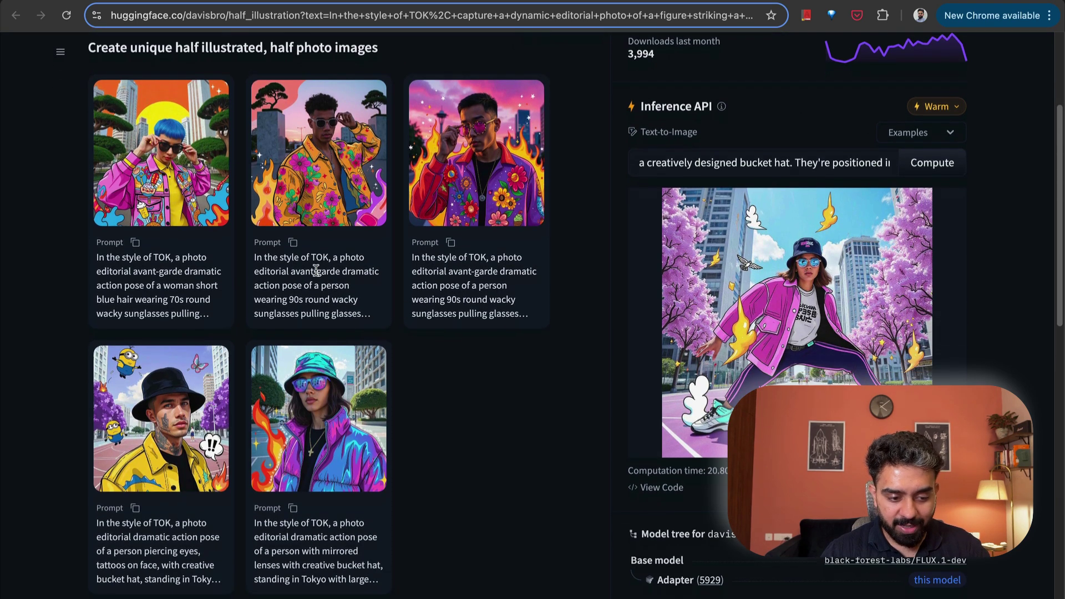
{"action": "scroll", "coordinate": [324, 464], "scroll_direction": "down", "scroll_amount": 1}
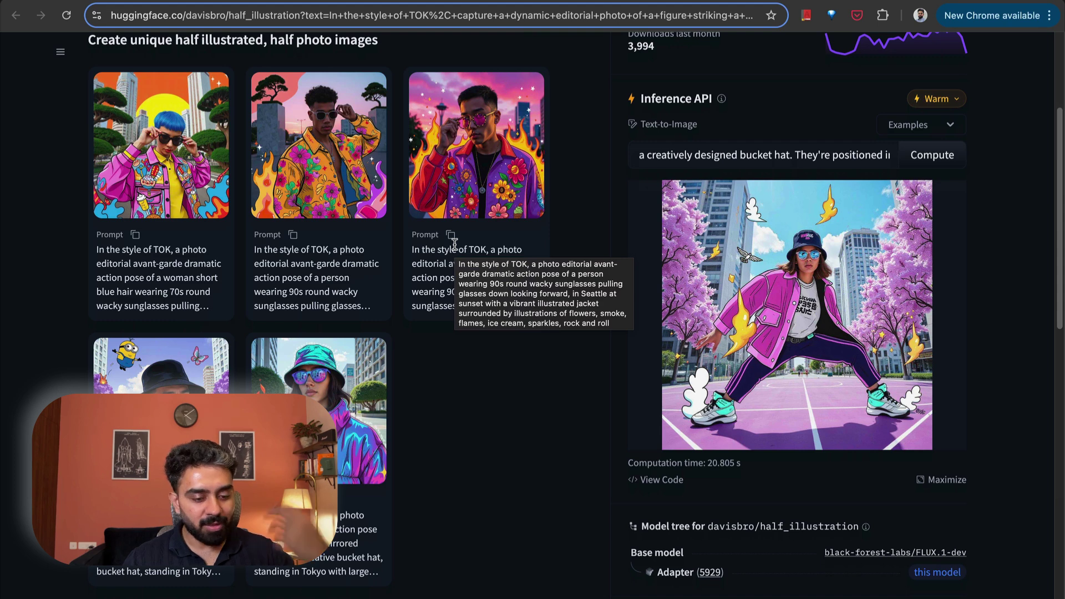
{"action": "key", "text": "Home"}
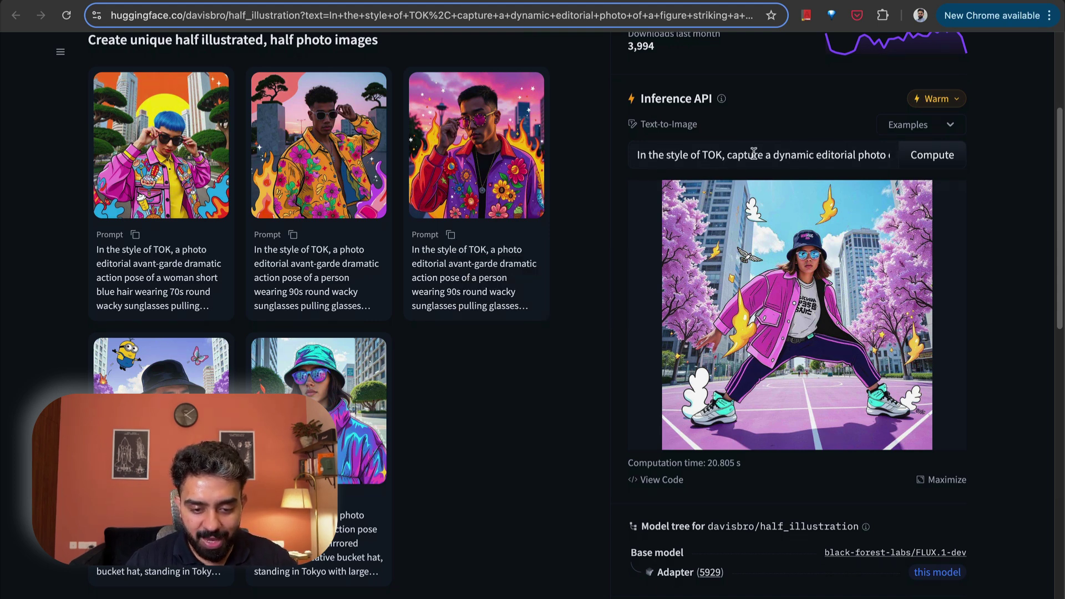
{"action": "scroll", "coordinate": [767, 156], "scroll_direction": "right", "scroll_amount": 2}
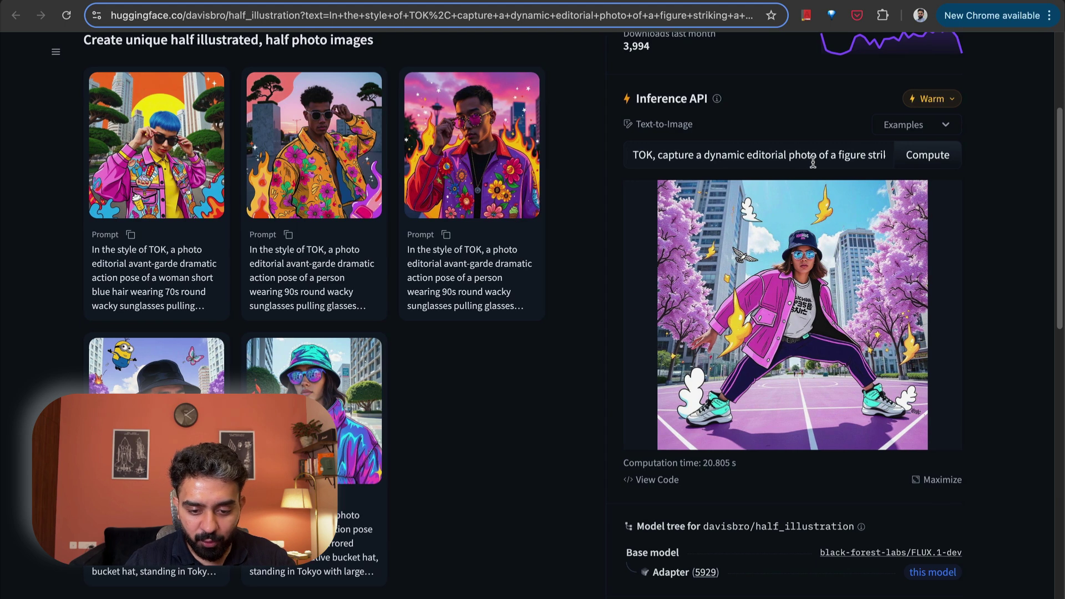
{"action": "scroll", "coordinate": [834, 155], "scroll_direction": "right", "scroll_amount": 2}
{"action": "scroll", "coordinate": [838, 153], "scroll_direction": "right", "scroll_amount": 1}
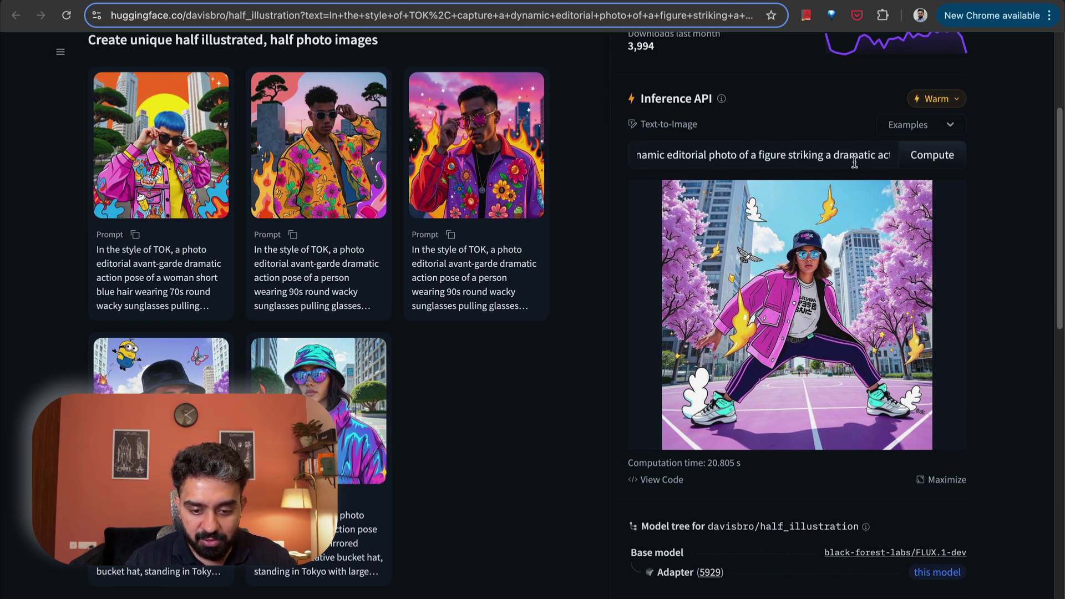
{"action": "scroll", "coordinate": [854, 161], "scroll_direction": "right", "scroll_amount": 5}
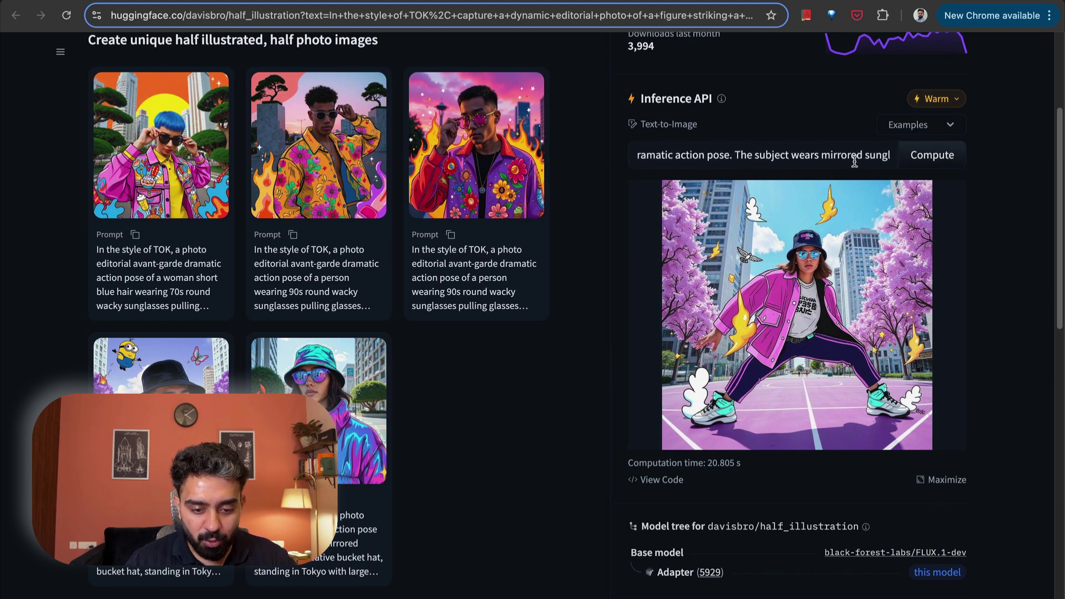
{"action": "scroll", "coordinate": [854, 161], "scroll_direction": "right", "scroll_amount": 6}
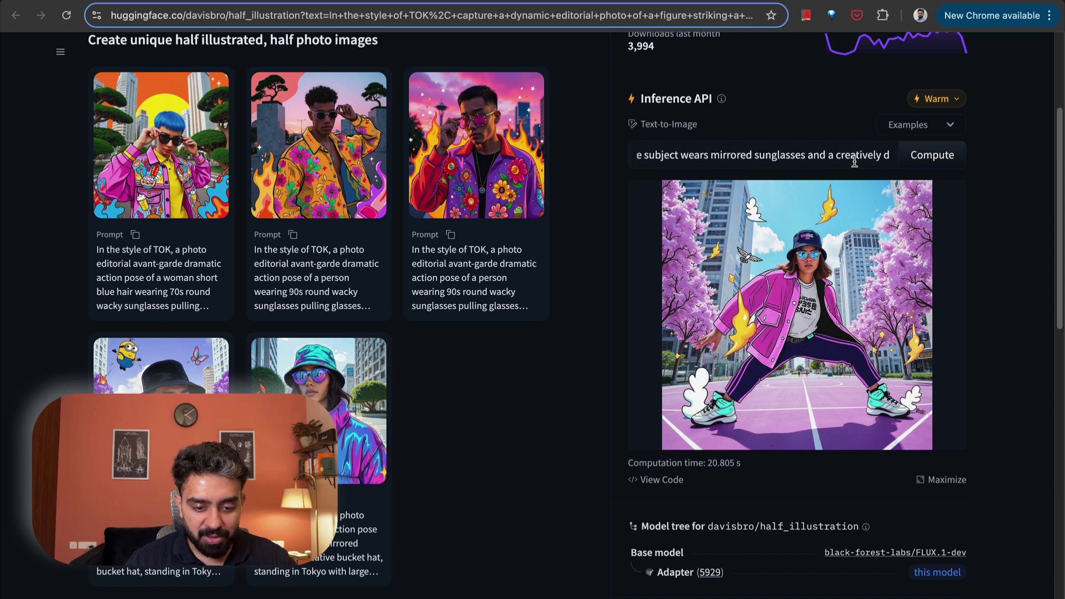
{"action": "scroll", "coordinate": [854, 162], "scroll_direction": "right", "scroll_amount": 6}
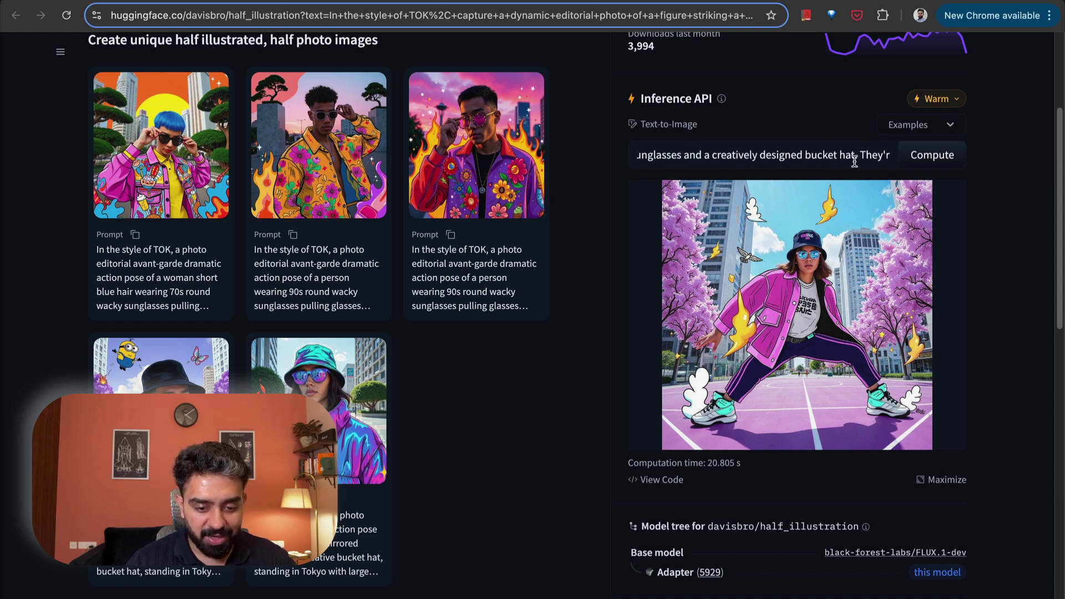
{"action": "scroll", "coordinate": [854, 161], "scroll_direction": "right", "scroll_amount": 6}
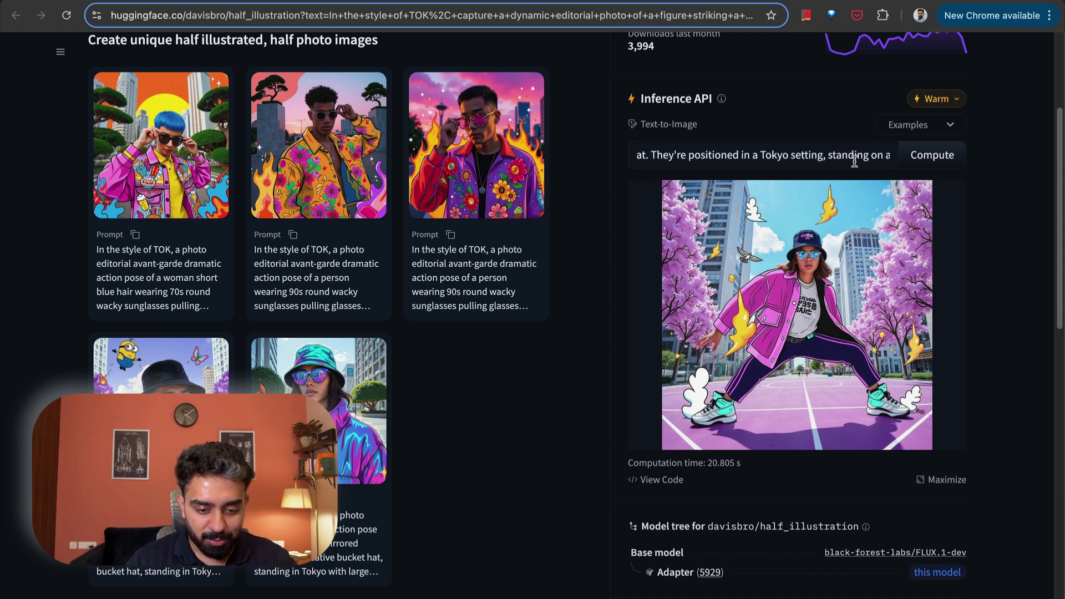
{"action": "scroll", "coordinate": [854, 161], "scroll_direction": "right", "scroll_amount": 6}
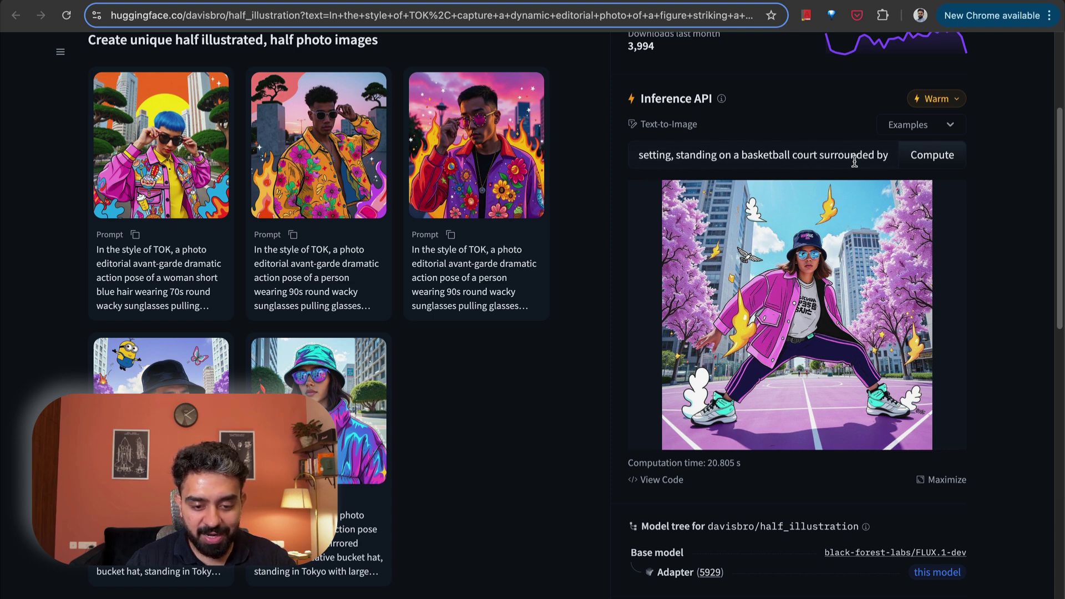
{"action": "scroll", "coordinate": [854, 161], "scroll_direction": "right", "scroll_amount": 6}
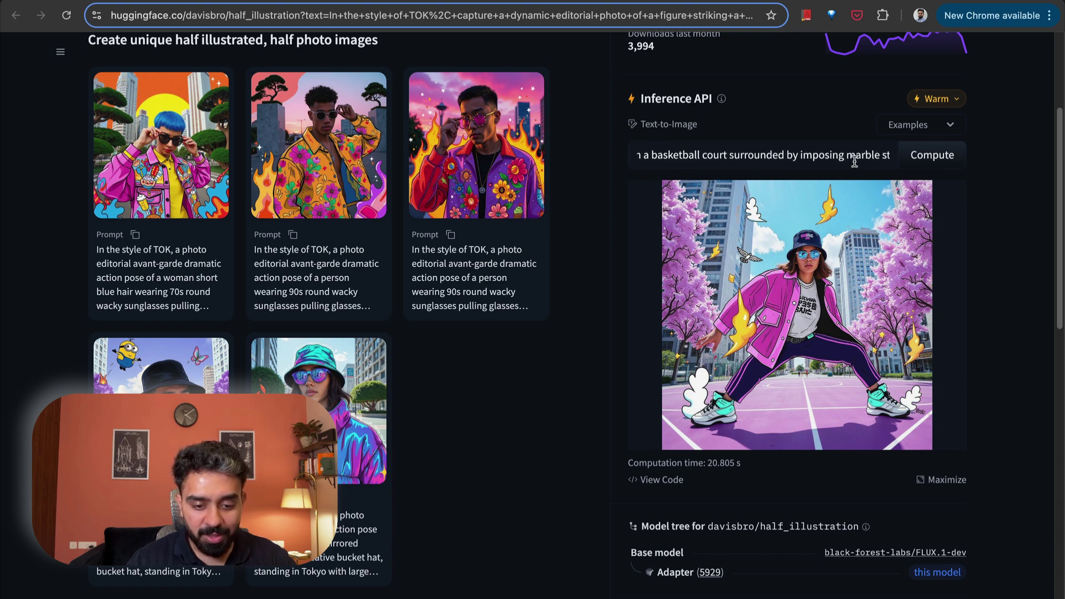
{"action": "scroll", "coordinate": [854, 162], "scroll_direction": "right", "scroll_amount": 6}
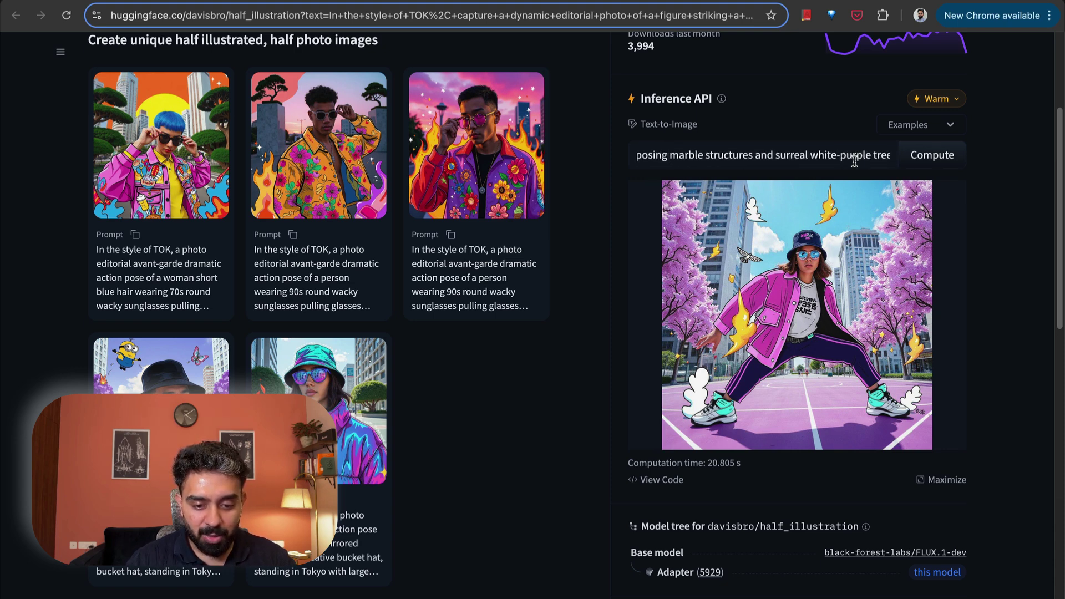
{"action": "scroll", "coordinate": [854, 161], "scroll_direction": "right", "scroll_amount": 3}
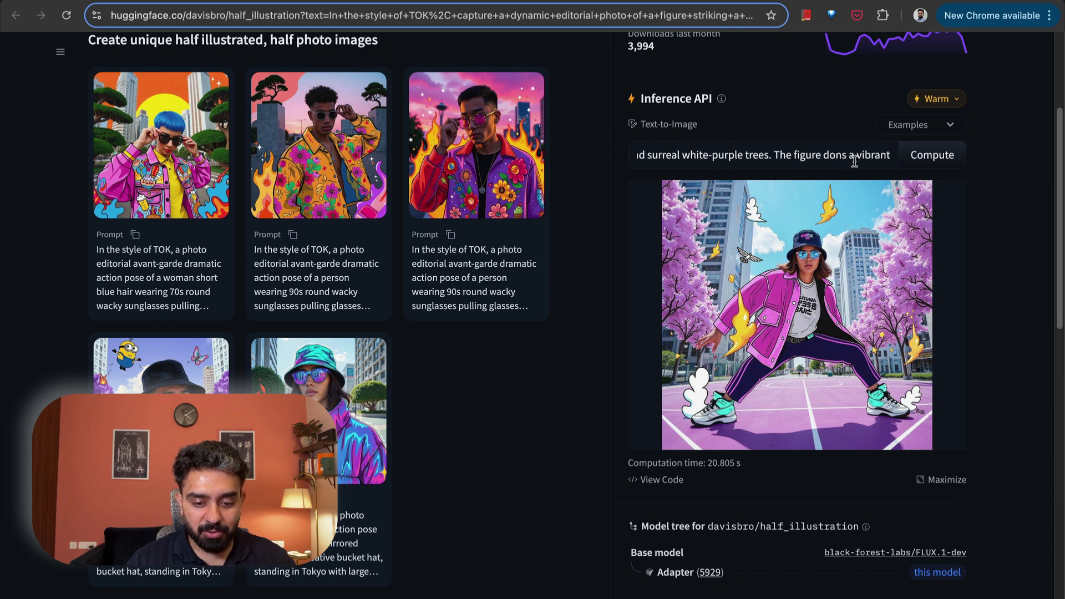